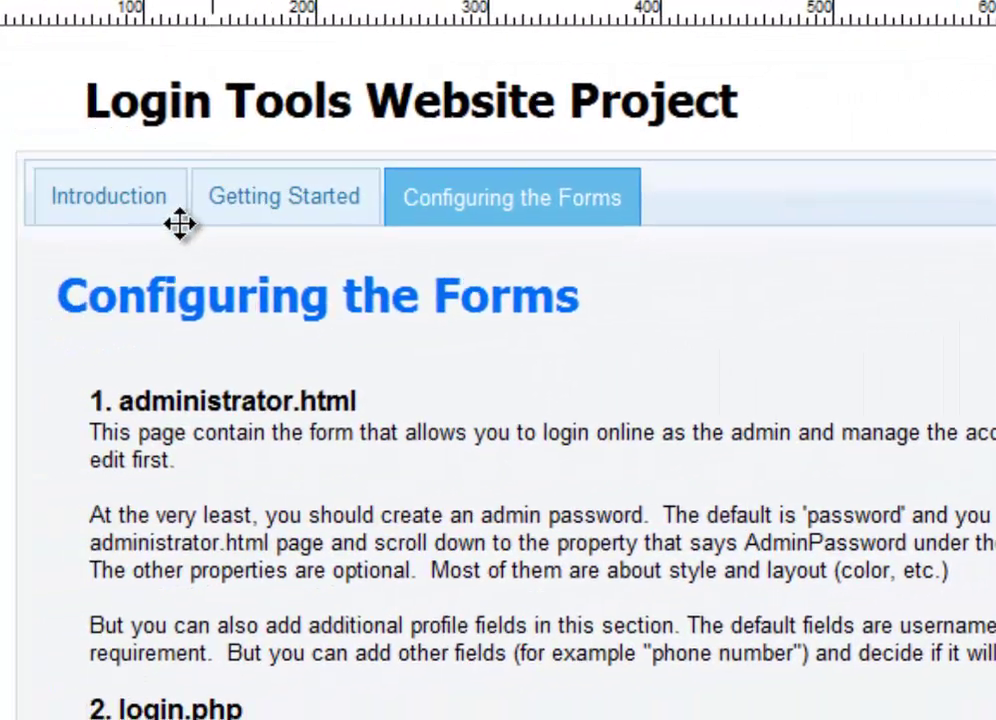
Look through the Introduction, Getting Started and Configuring the Forms sections of the instructions page.
{"action": "left_click", "coordinate": [100, 222]}
{"action": "left_click", "coordinate": [107, 200]}
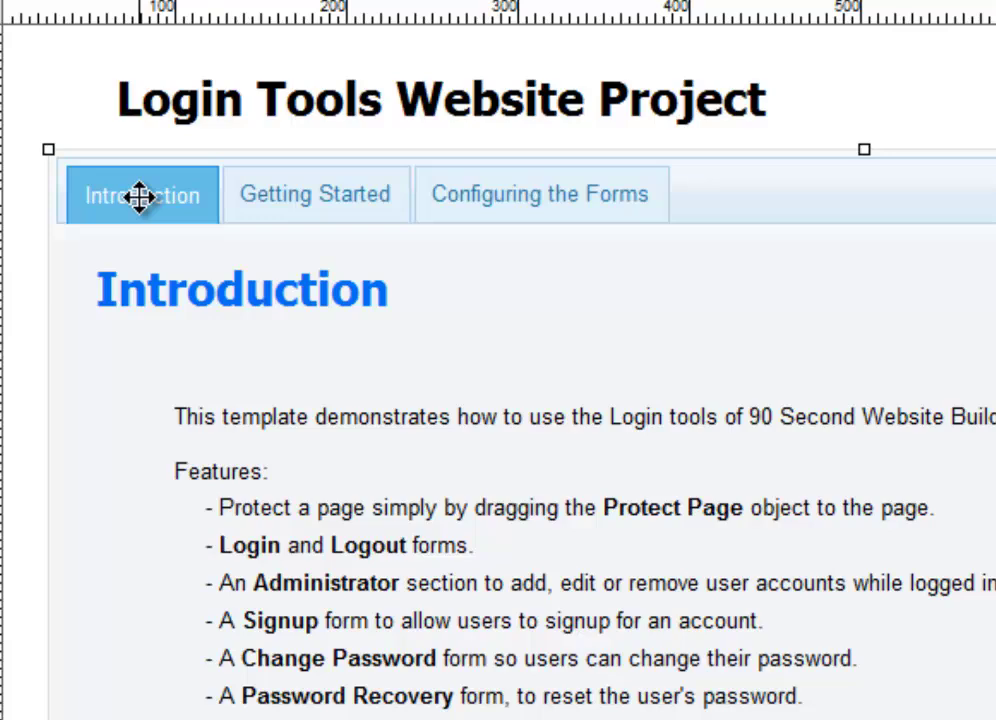
{"action": "left_click", "coordinate": [305, 187]}
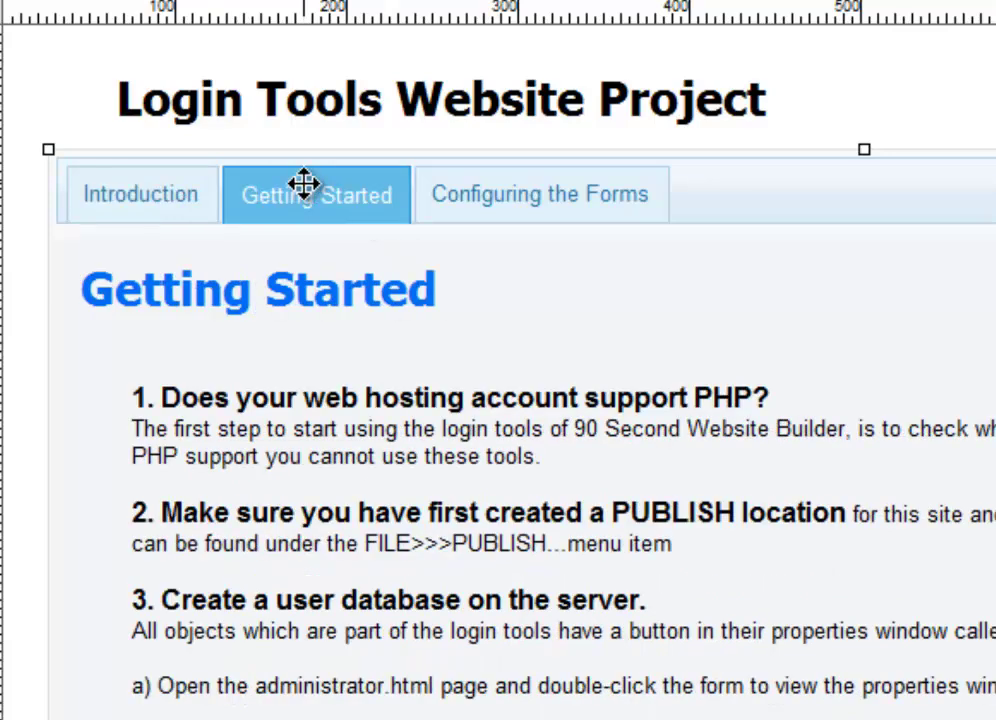
{"action": "left_click", "coordinate": [519, 182]}
{"action": "left_click", "coordinate": [138, 200]}
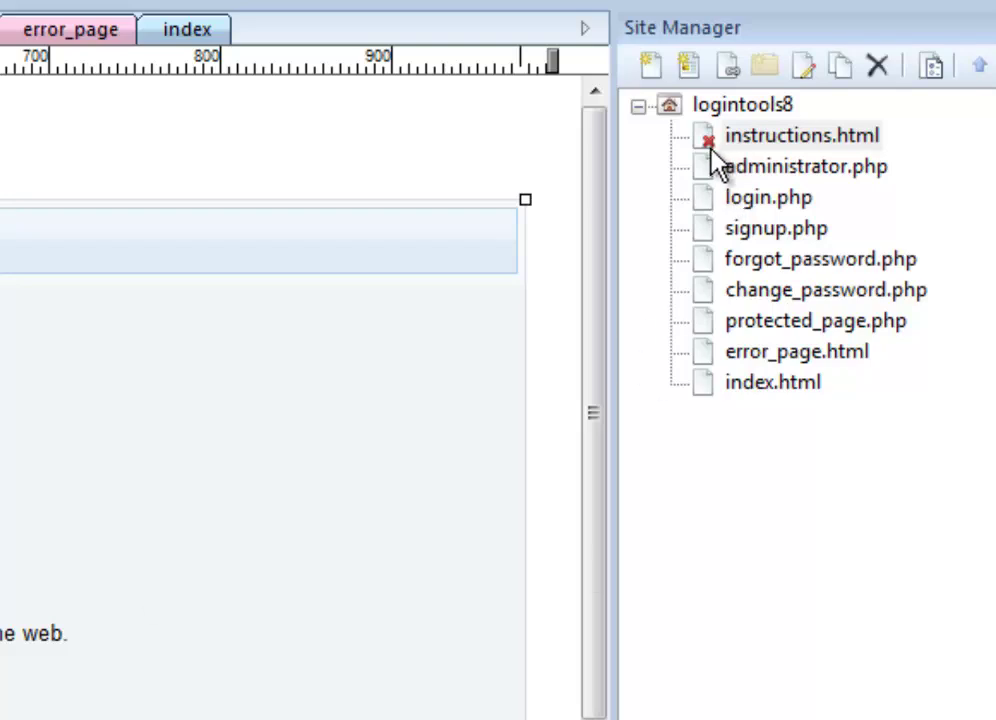
Check the general page properties of the instructions page, including its "Don't publish this page" setting, and close them without changes.
{"action": "right_click", "coordinate": [243, 134]}
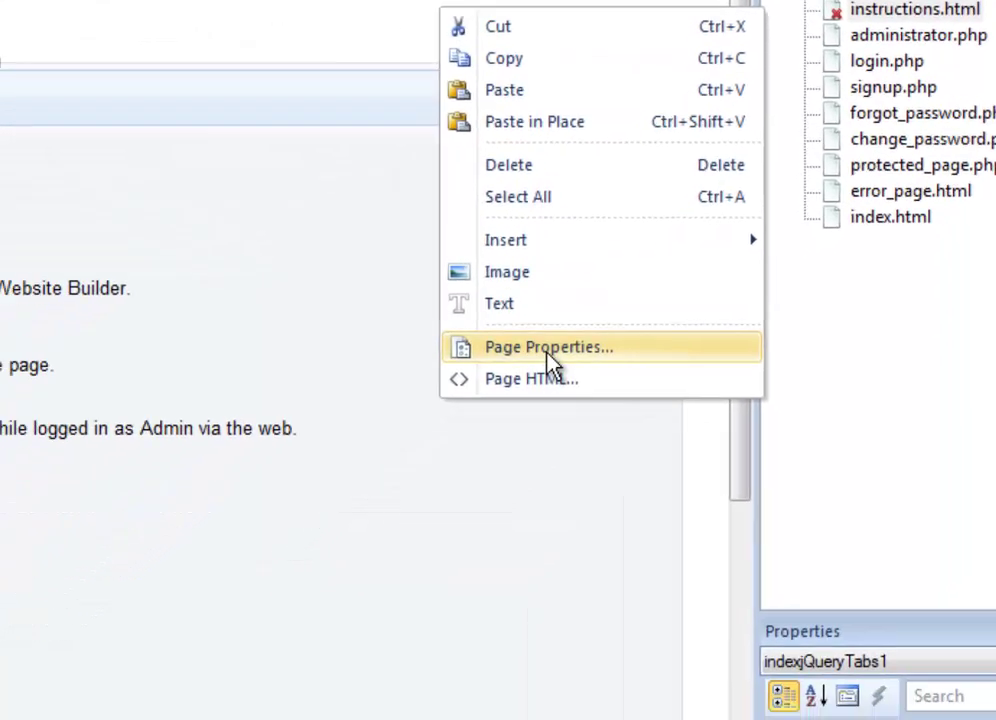
{"action": "left_click", "coordinate": [433, 471]}
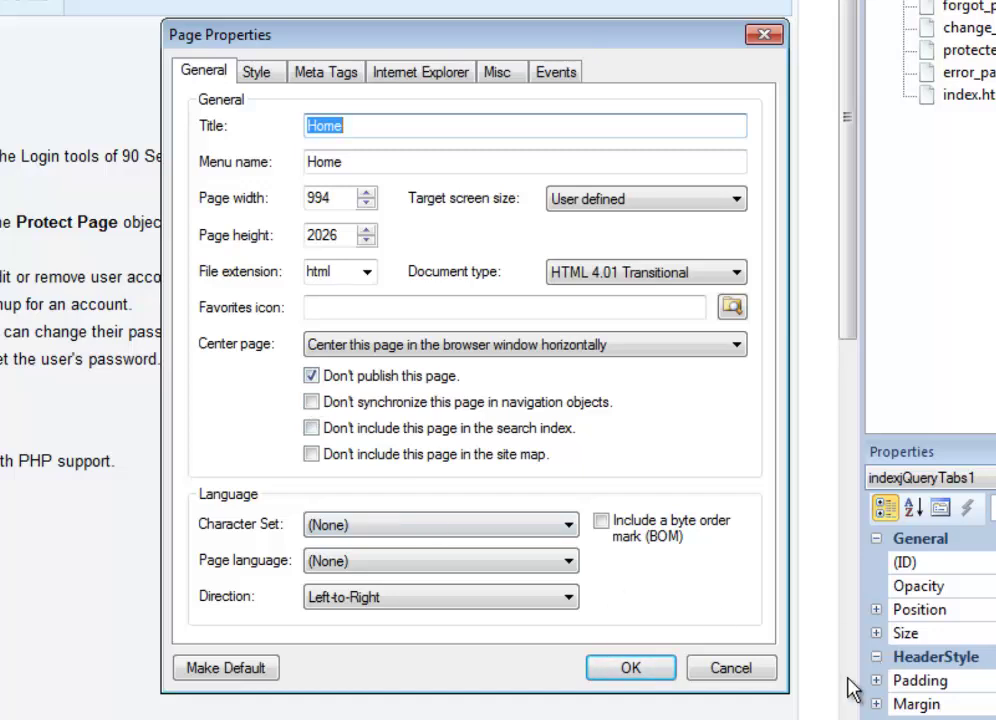
{"action": "left_click", "coordinate": [726, 670]}
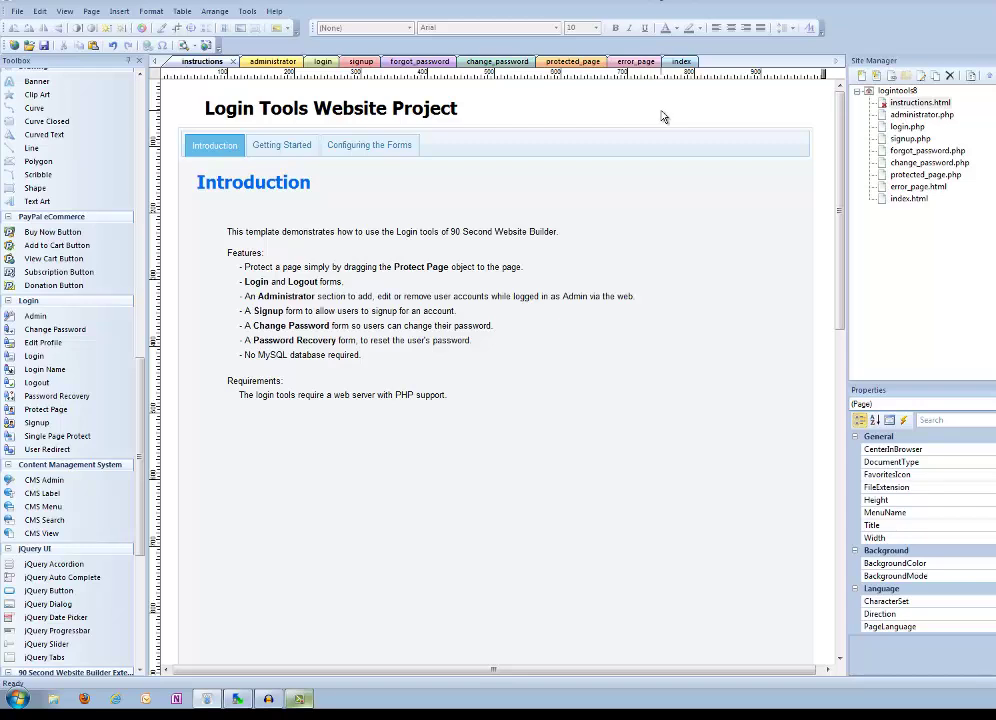
Review the administrator, login, signup, forgot_password and change_password pages of the login project in turn.
{"action": "left_click", "coordinate": [270, 62]}
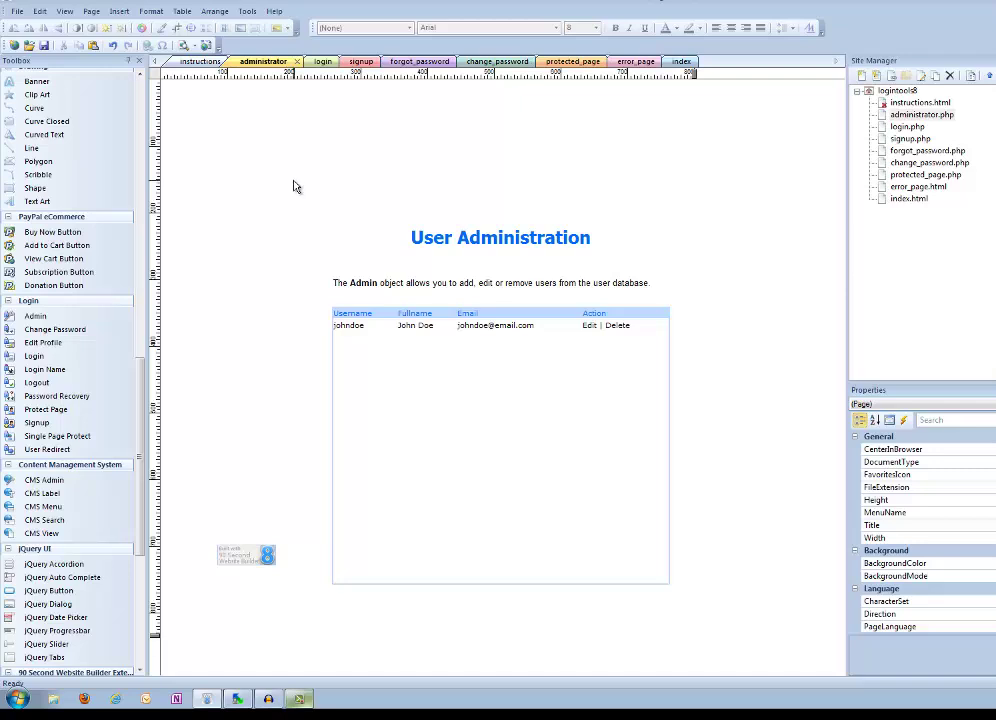
{"action": "left_click", "coordinate": [315, 62]}
{"action": "left_click", "coordinate": [630, 187]}
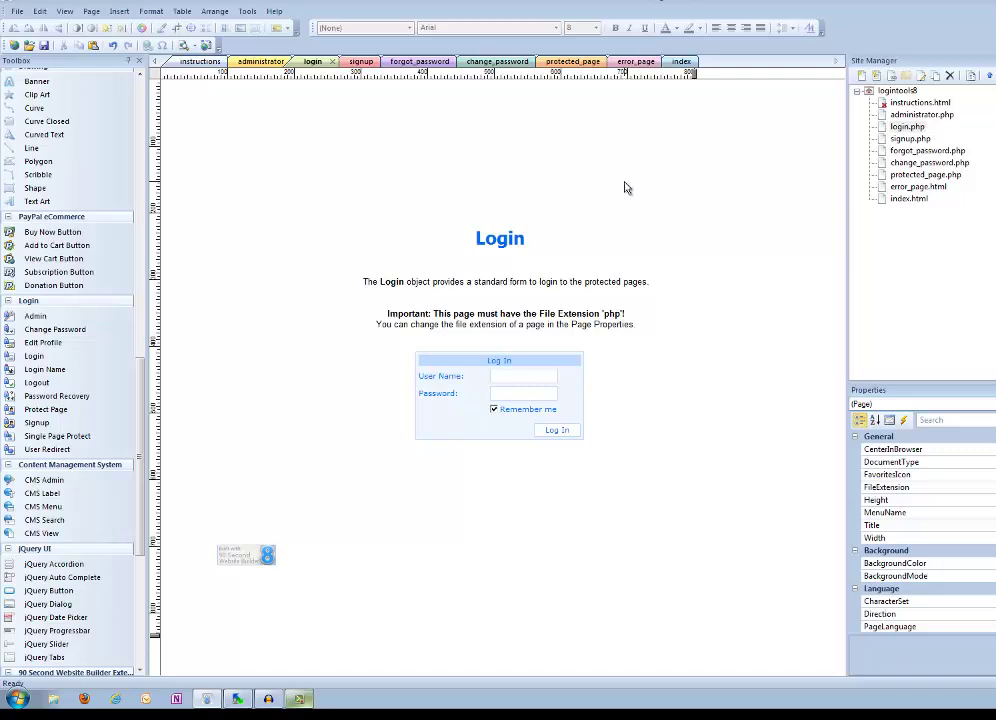
{"action": "left_click", "coordinate": [36, 360]}
{"action": "left_click", "coordinate": [361, 61]}
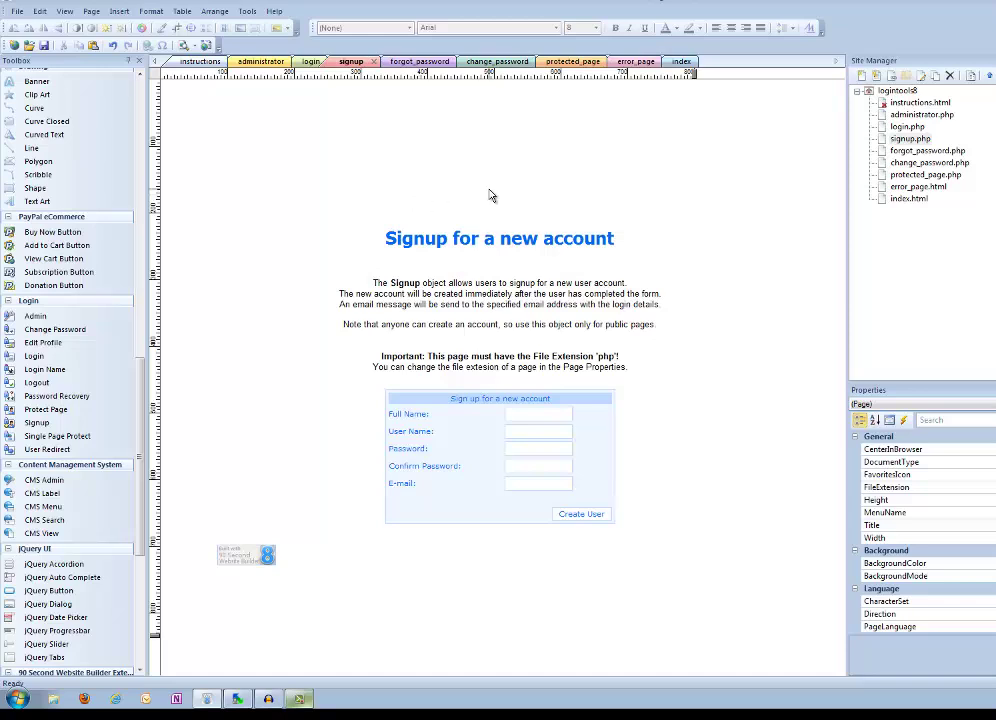
{"action": "left_click", "coordinate": [410, 61]}
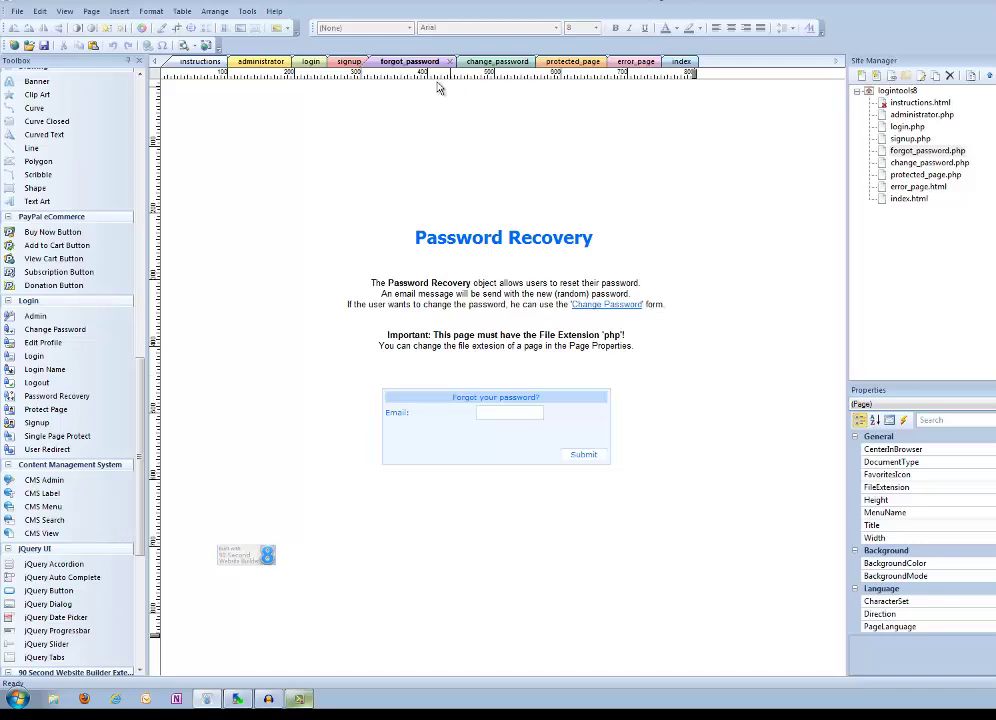
{"action": "left_click", "coordinate": [491, 62]}
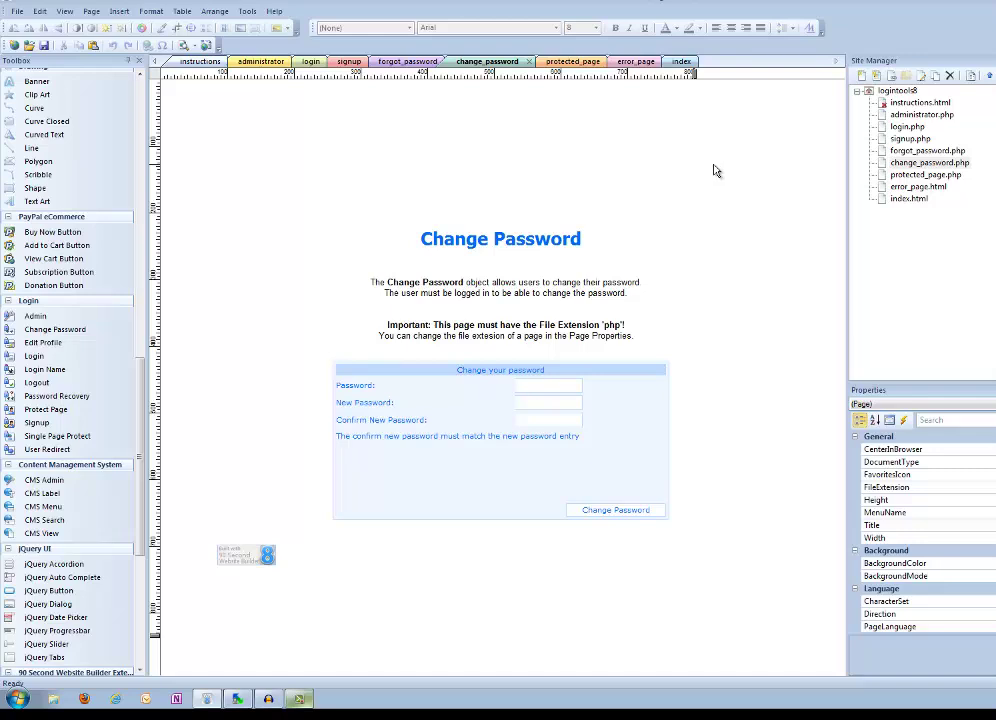
Examine the protected_page, including its text block on page protection, and review the error_page and index pages.
{"action": "left_click", "coordinate": [585, 64]}
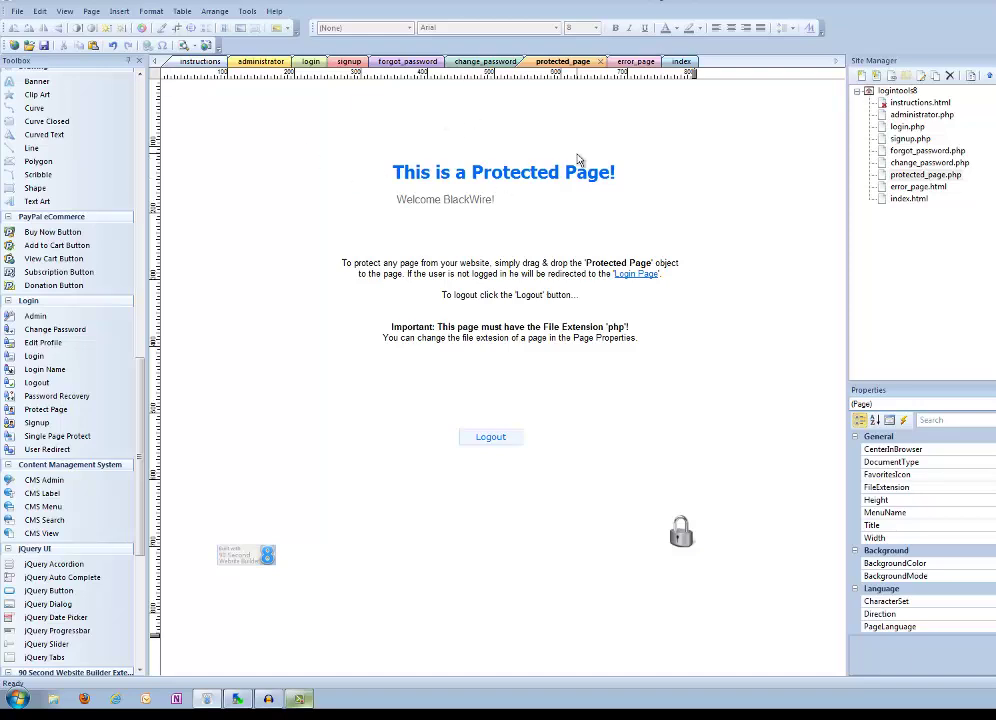
{"action": "left_click", "coordinate": [504, 273]}
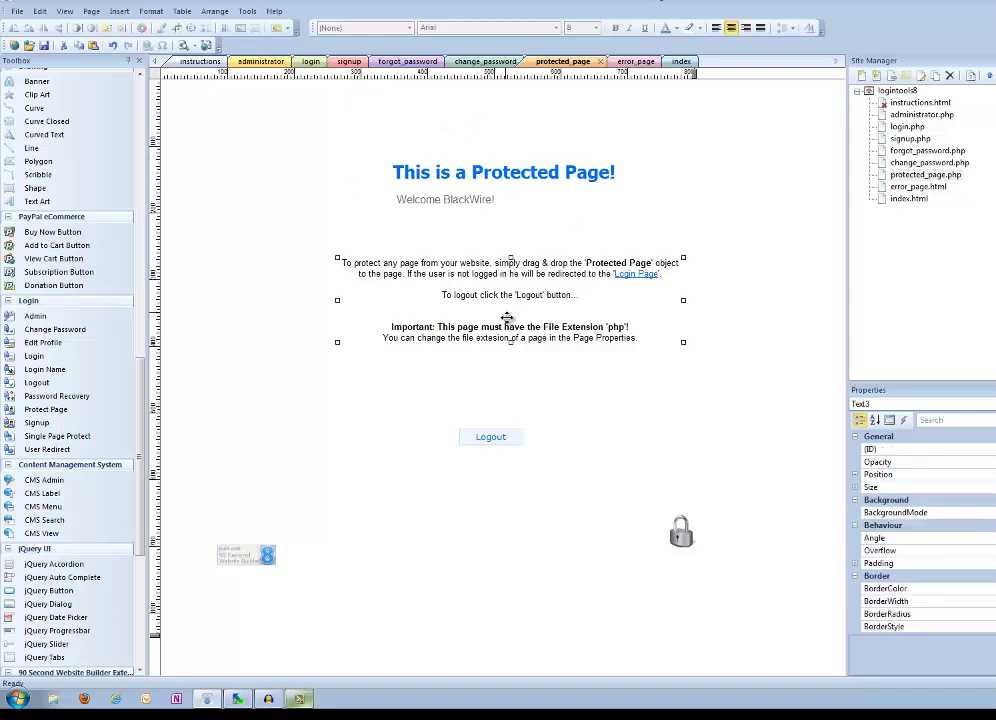
{"action": "left_click", "coordinate": [703, 209]}
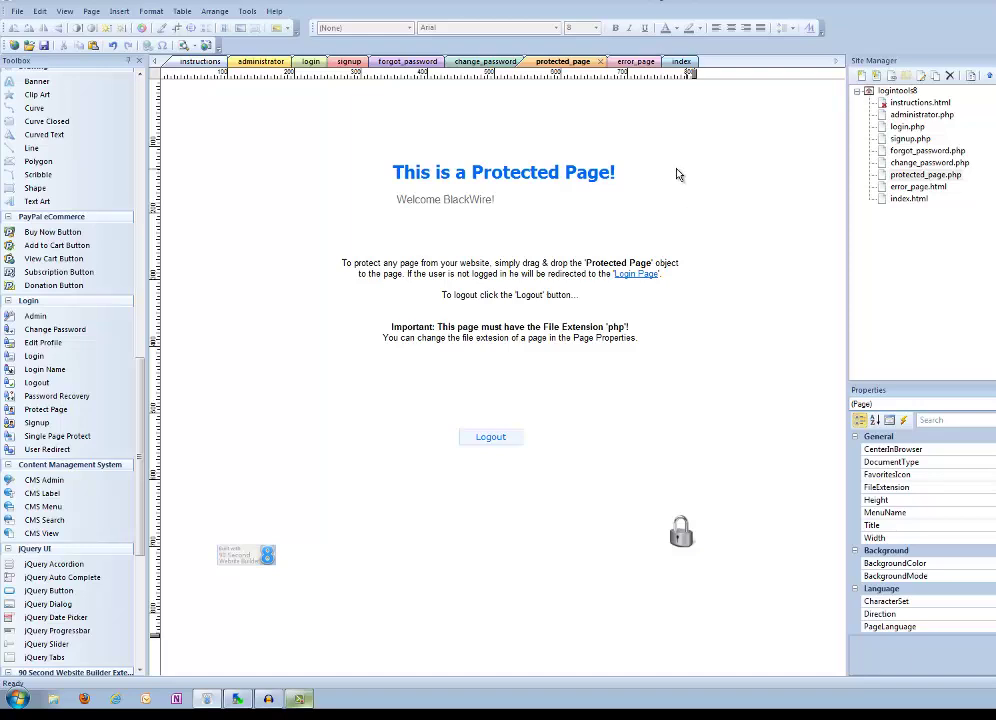
{"action": "left_click", "coordinate": [638, 62]}
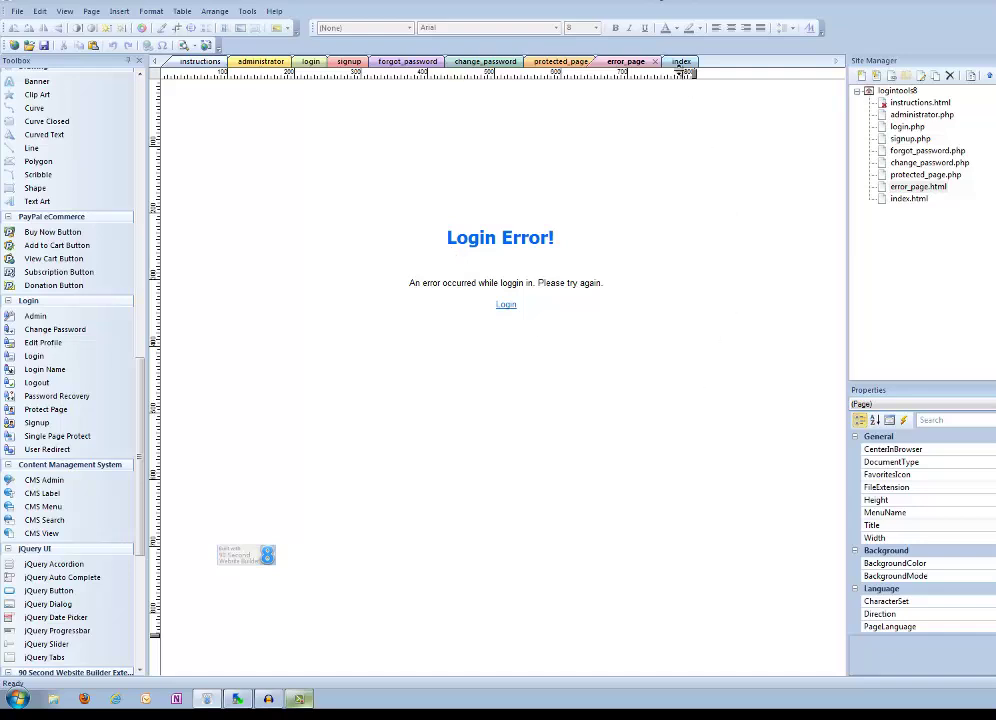
{"action": "left_click", "coordinate": [680, 62]}
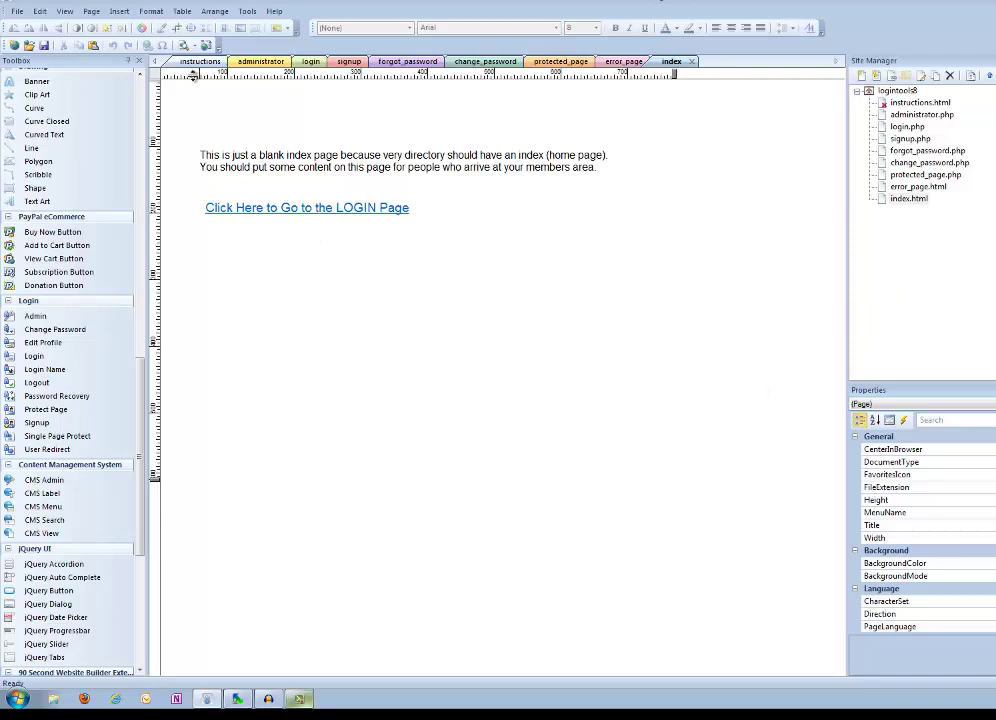
Return to the instructions page and read the Getting Started and Configuring the Forms sections, ending on Getting Started.
{"action": "left_click", "coordinate": [200, 62]}
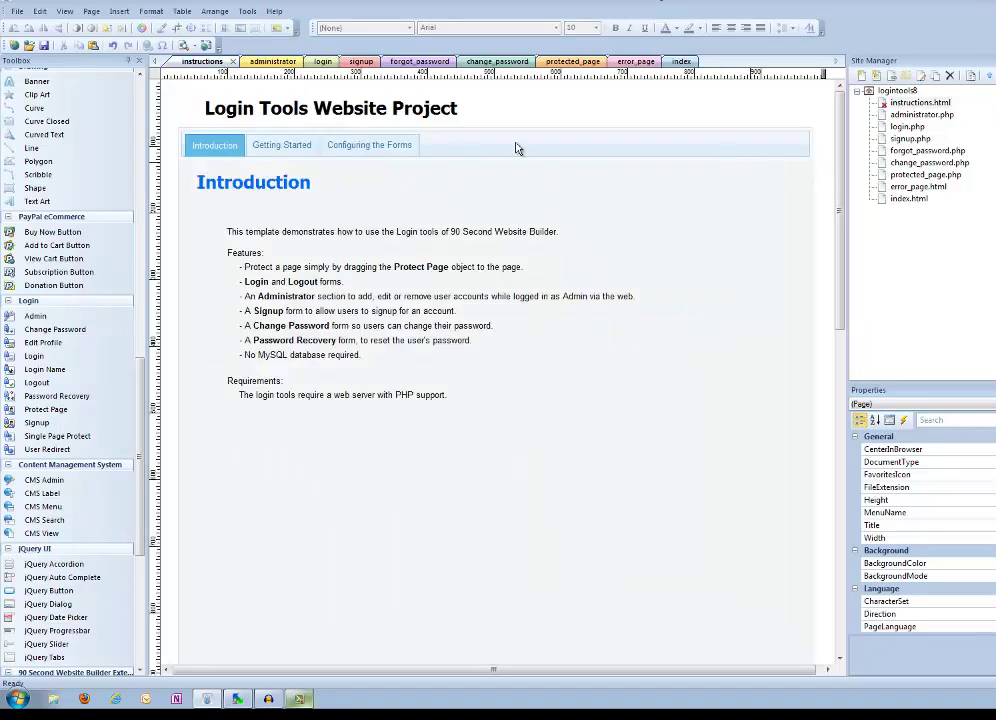
{"action": "left_click", "coordinate": [204, 145]}
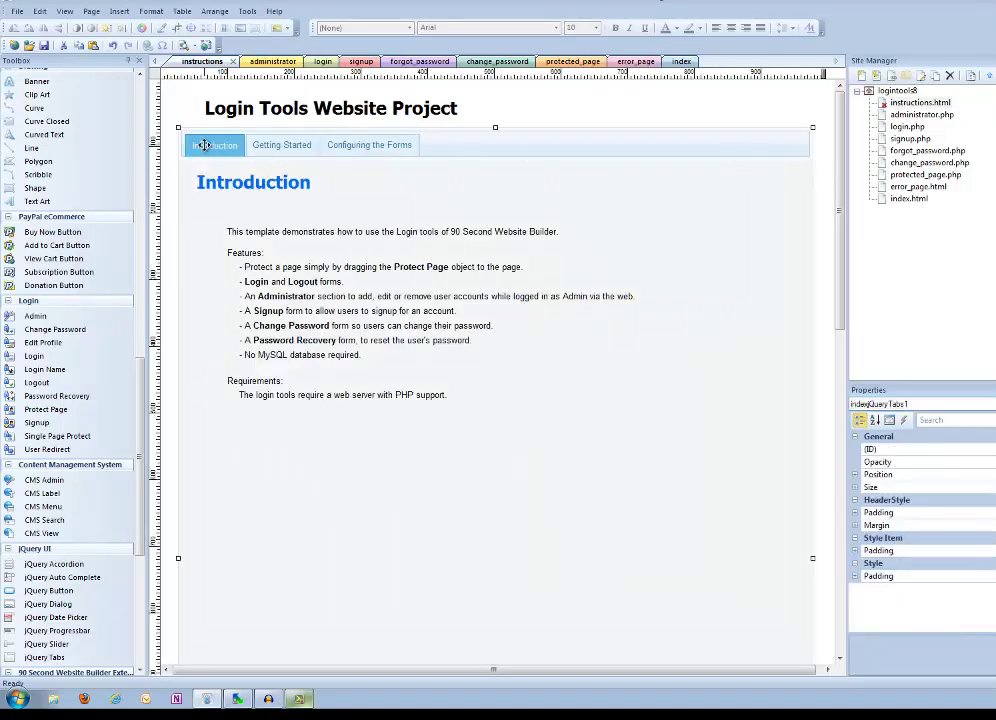
{"action": "left_click", "coordinate": [289, 145]}
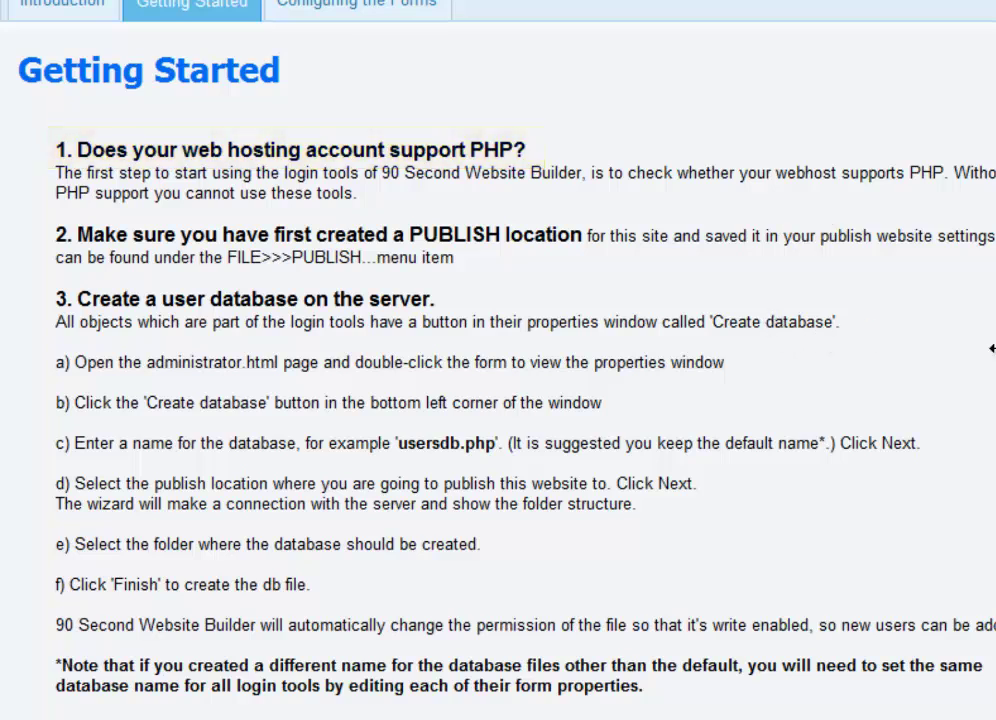
{"action": "scroll", "coordinate": [992, 348], "scroll_direction": "down", "scroll_amount": 1}
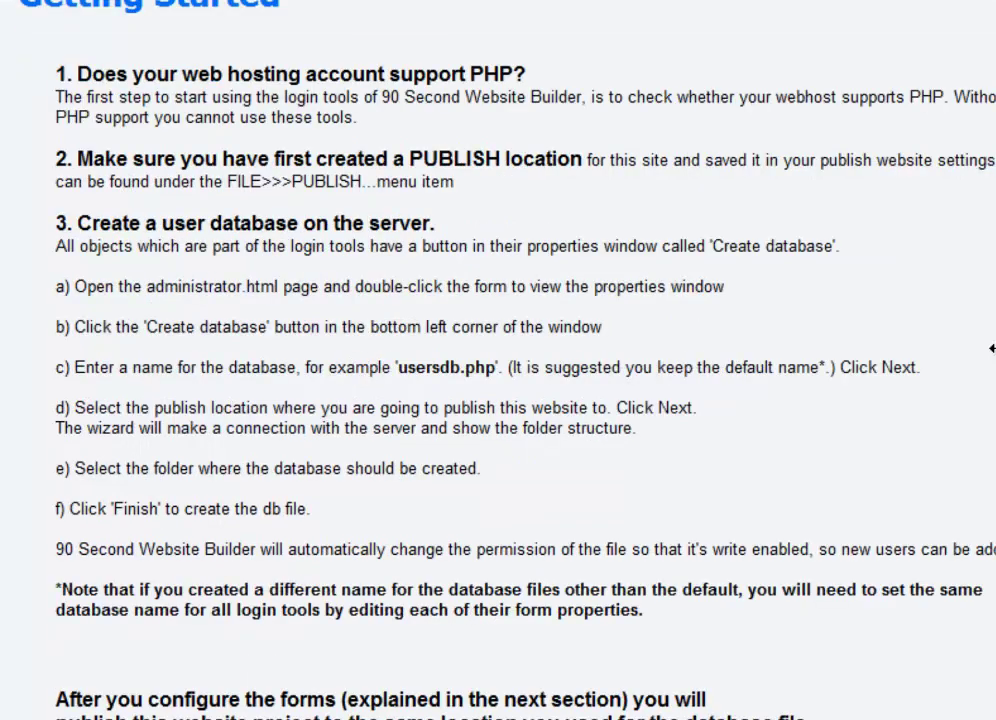
{"action": "scroll", "coordinate": [992, 348], "scroll_direction": "up", "scroll_amount": 1}
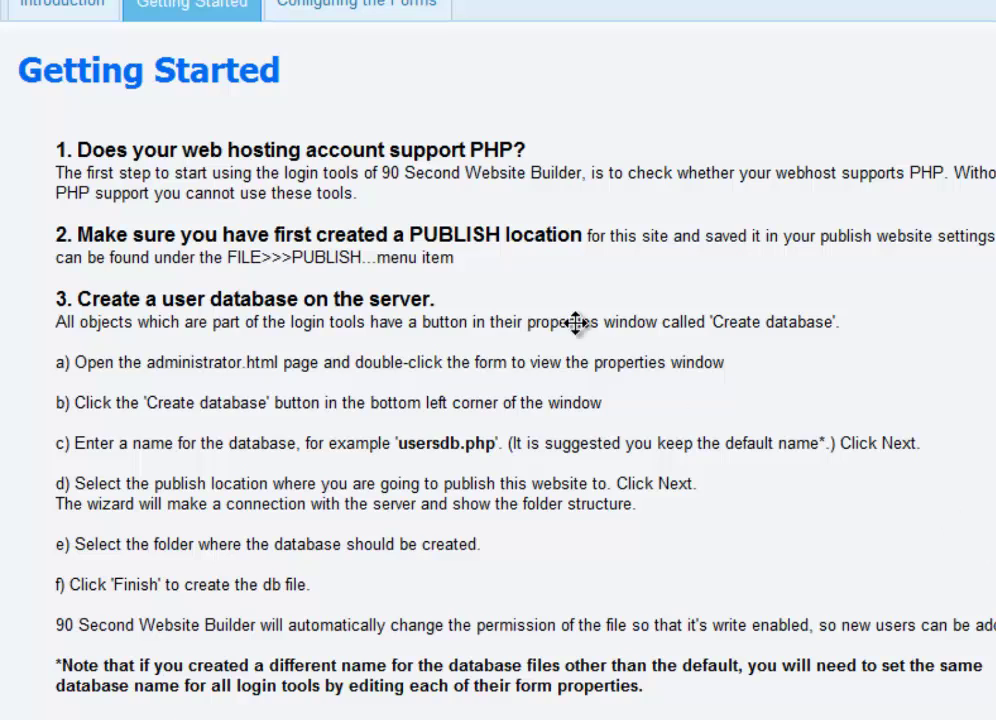
{"action": "left_click", "coordinate": [352, 4]}
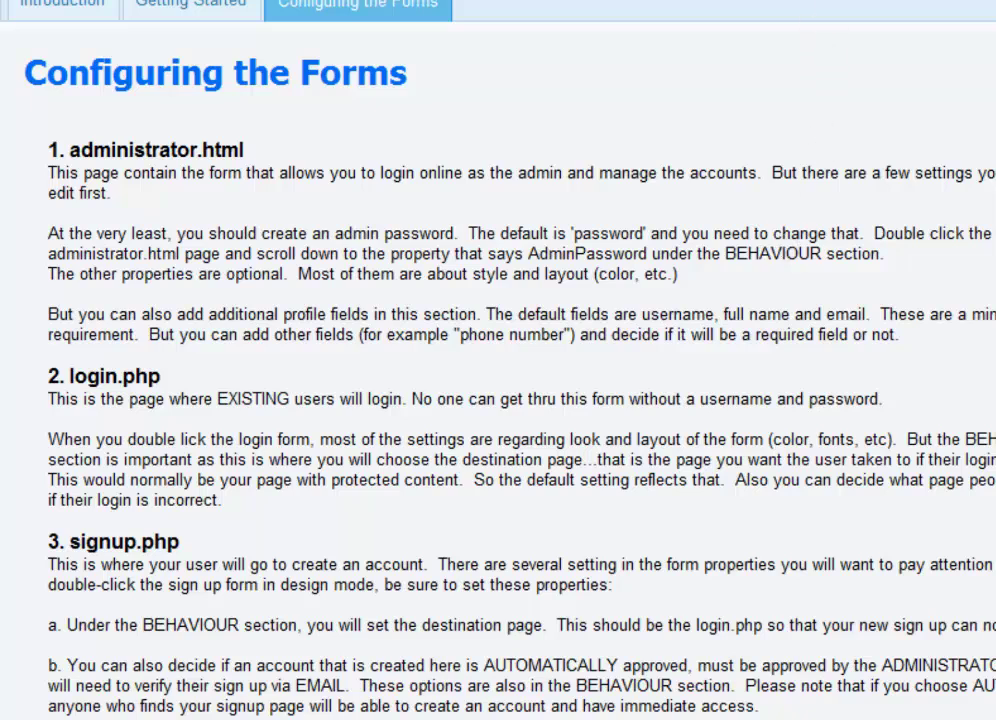
{"action": "left_click", "coordinate": [189, 5]}
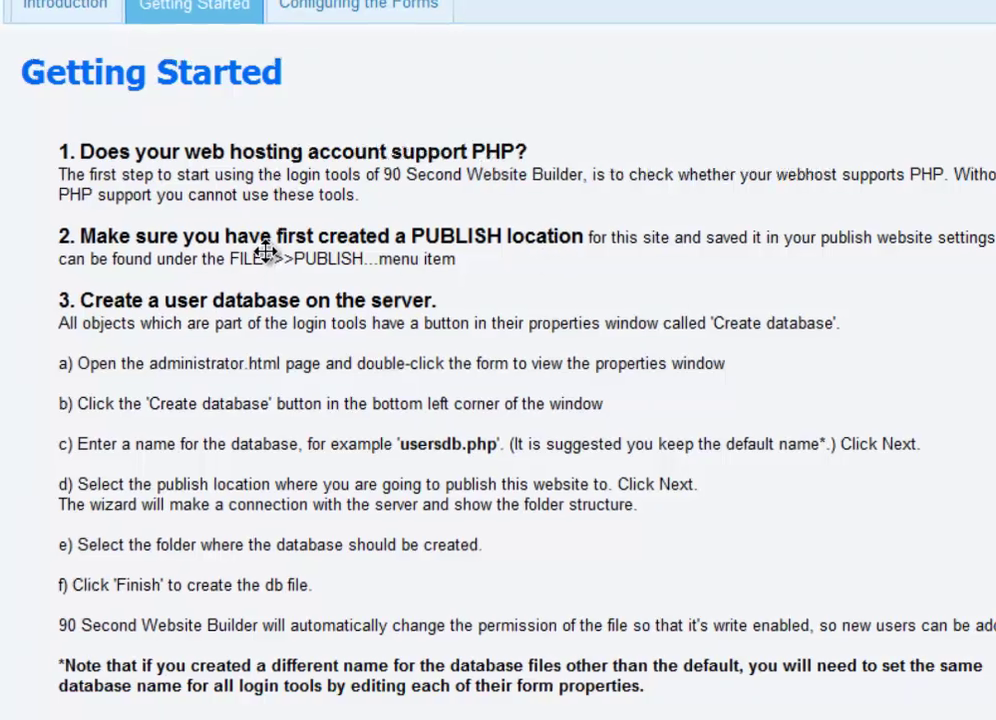
Open the website publishing settings and bring up the current publish location for editing.
{"action": "left_click", "coordinate": [262, 251]}
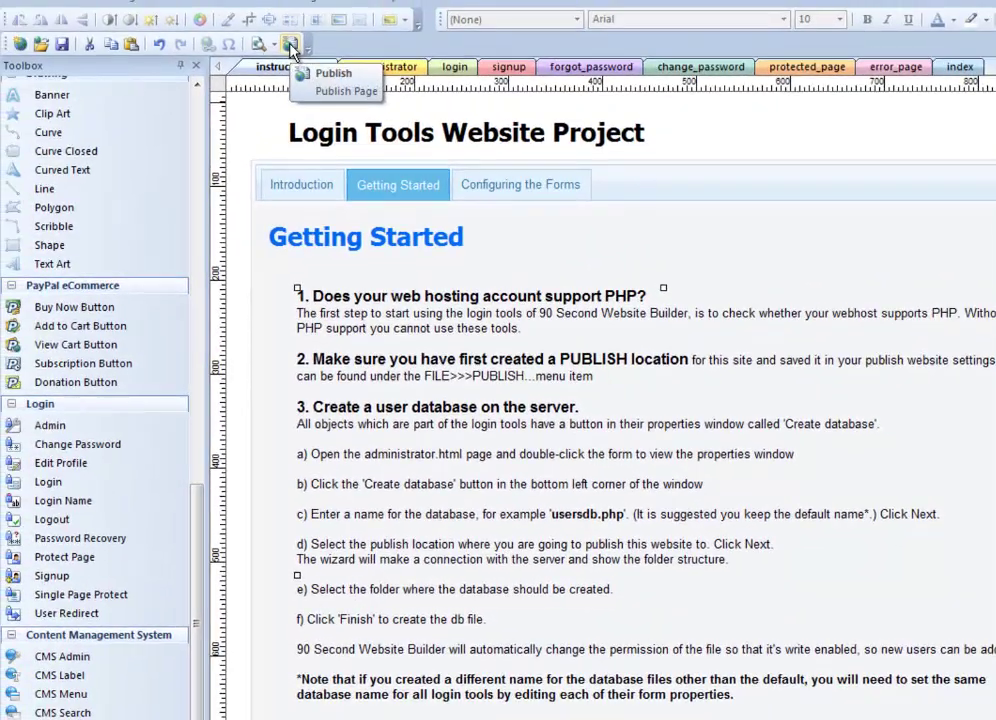
{"action": "left_click", "coordinate": [290, 45]}
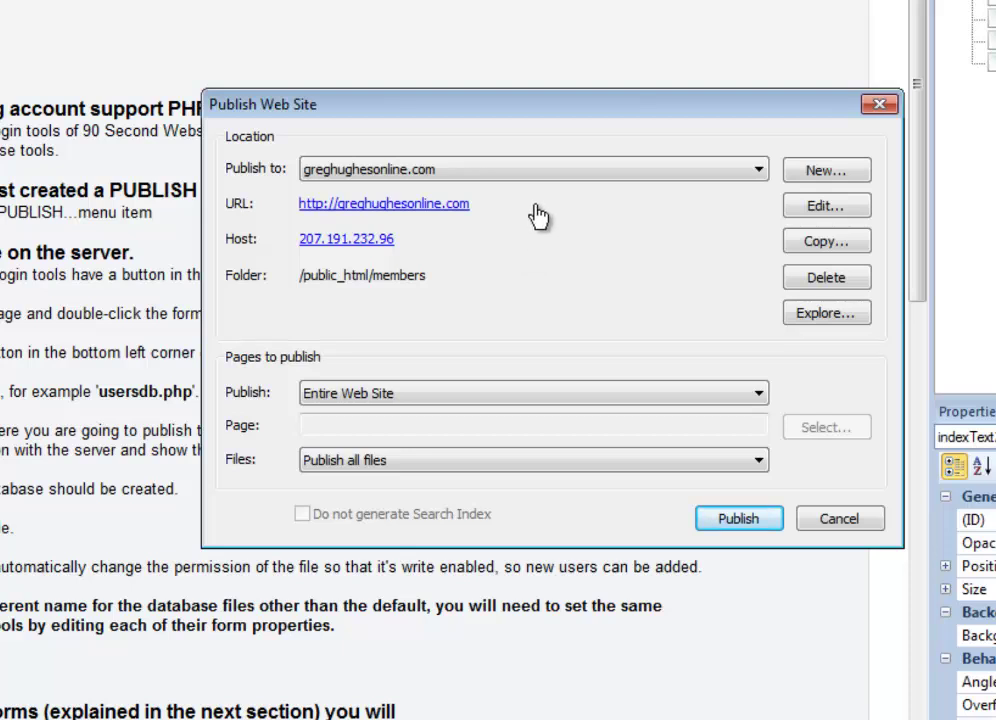
{"action": "left_click", "coordinate": [836, 208]}
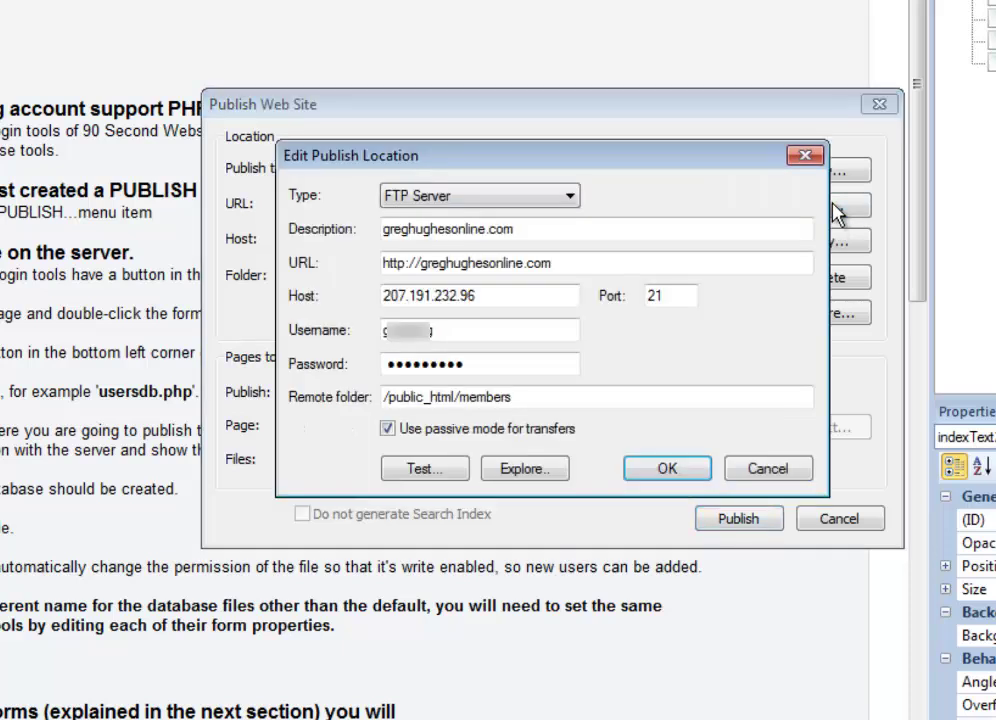
Examine the publish location's server type, description, host and port fields without changing them.
{"action": "left_click", "coordinate": [576, 198]}
{"action": "left_click", "coordinate": [576, 198]}
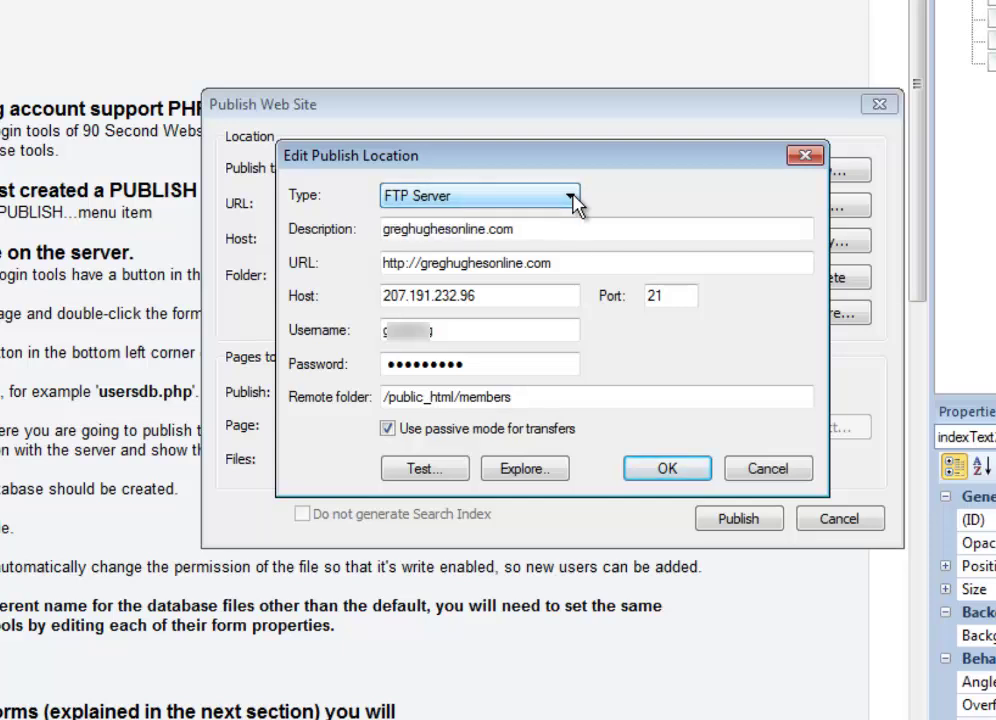
{"action": "left_click_drag", "start_coordinate": [556, 227], "coordinate": [382, 227]}
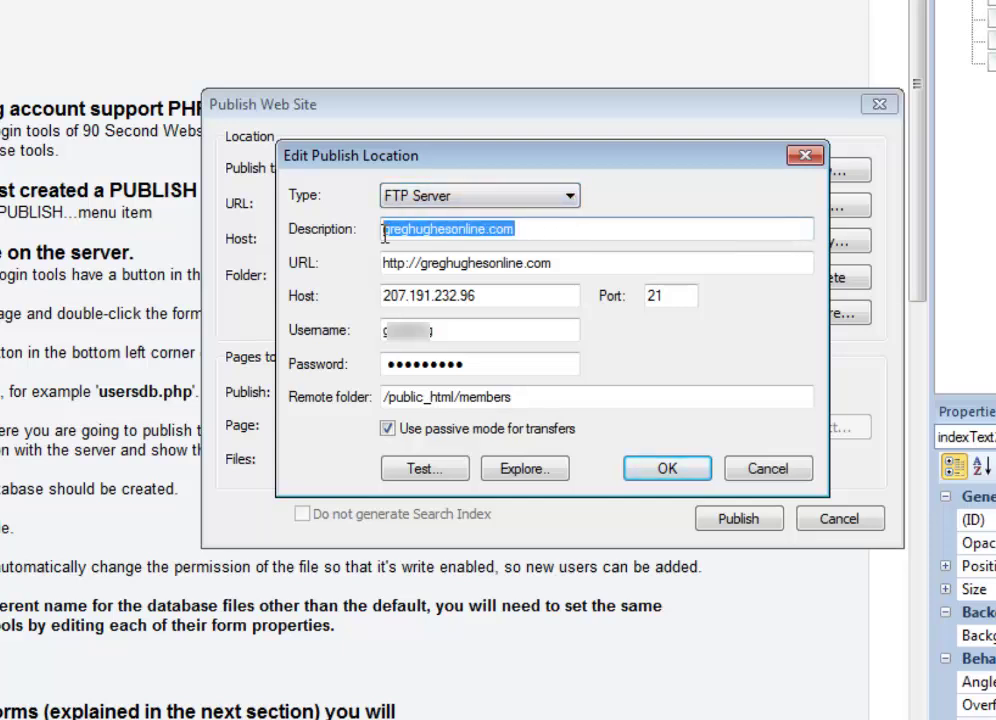
{"action": "left_click", "coordinate": [530, 229]}
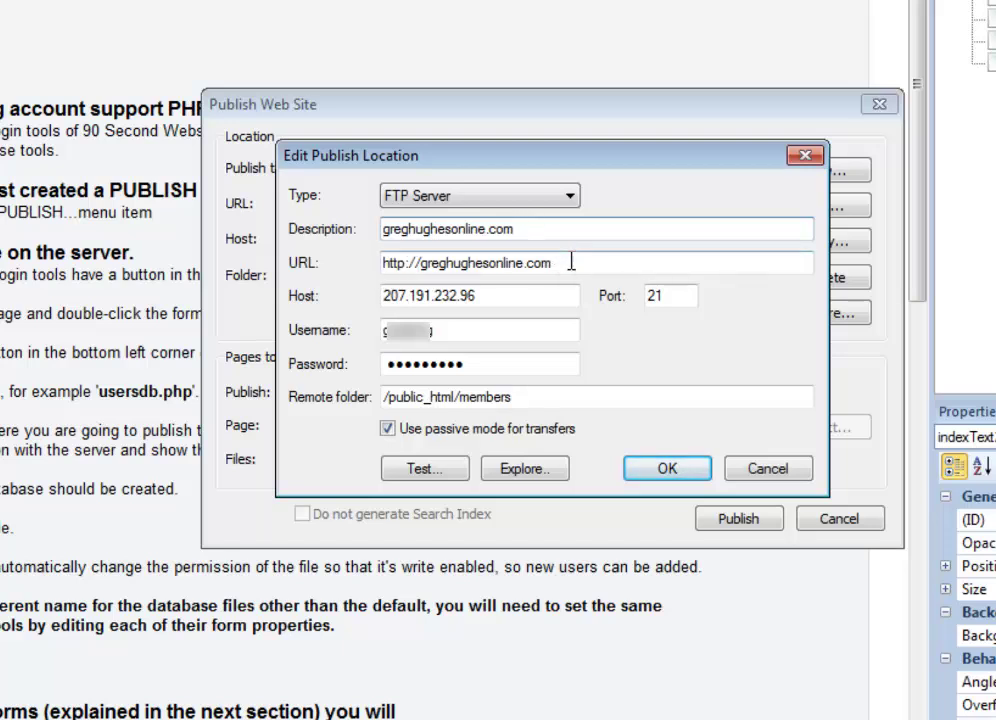
{"action": "left_click", "coordinate": [507, 296]}
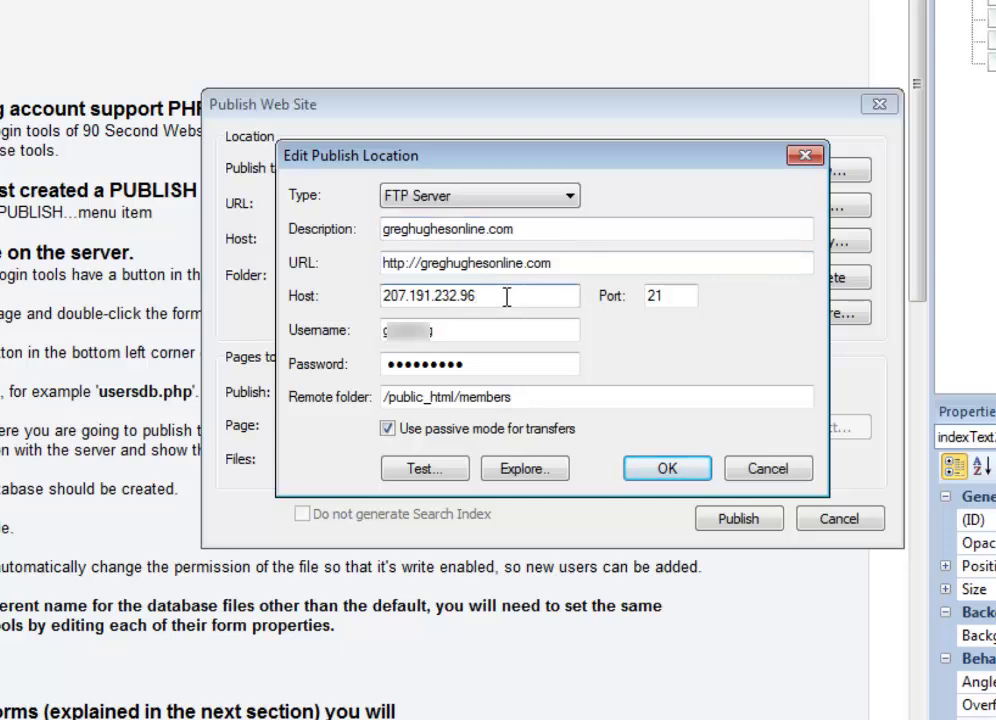
{"action": "left_click", "coordinate": [672, 294]}
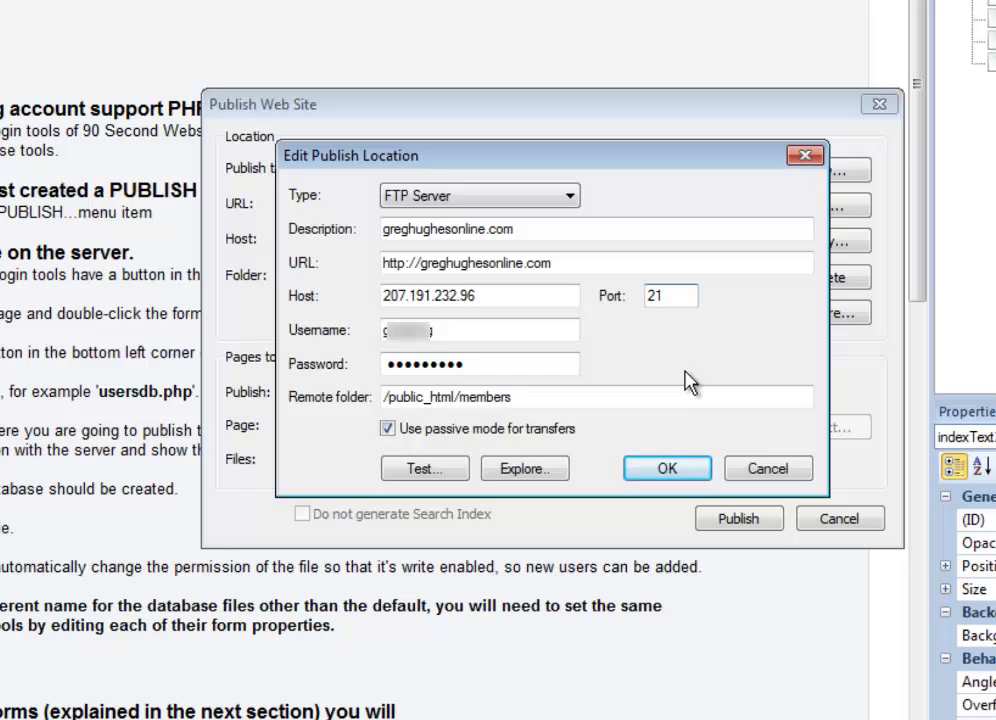
Shorten the publish location's remote folder to /public_html and add /members back to the path.
{"action": "left_click", "coordinate": [383, 398]}
{"action": "left_click_drag", "start_coordinate": [463, 397], "coordinate": [525, 398]}
{"action": "left_click", "coordinate": [523, 398]}
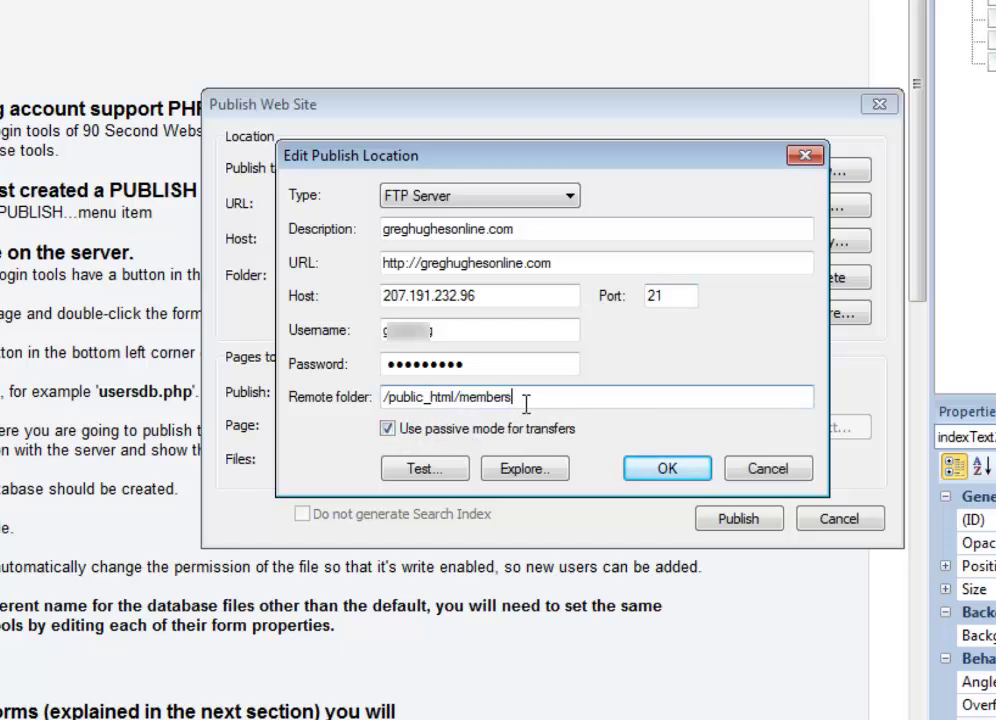
{"action": "key", "text": "BackSpace"}
{"action": "key", "text": "BackSpace"}
{"action": "key", "text": "BackSpace"}
{"action": "key", "text": "BackSpace"}
{"action": "key", "text": "BackSpace"}
{"action": "key", "text": "BackSpace"}
{"action": "key", "text": "BackSpace"}
{"action": "key", "text": "BackSpace"}
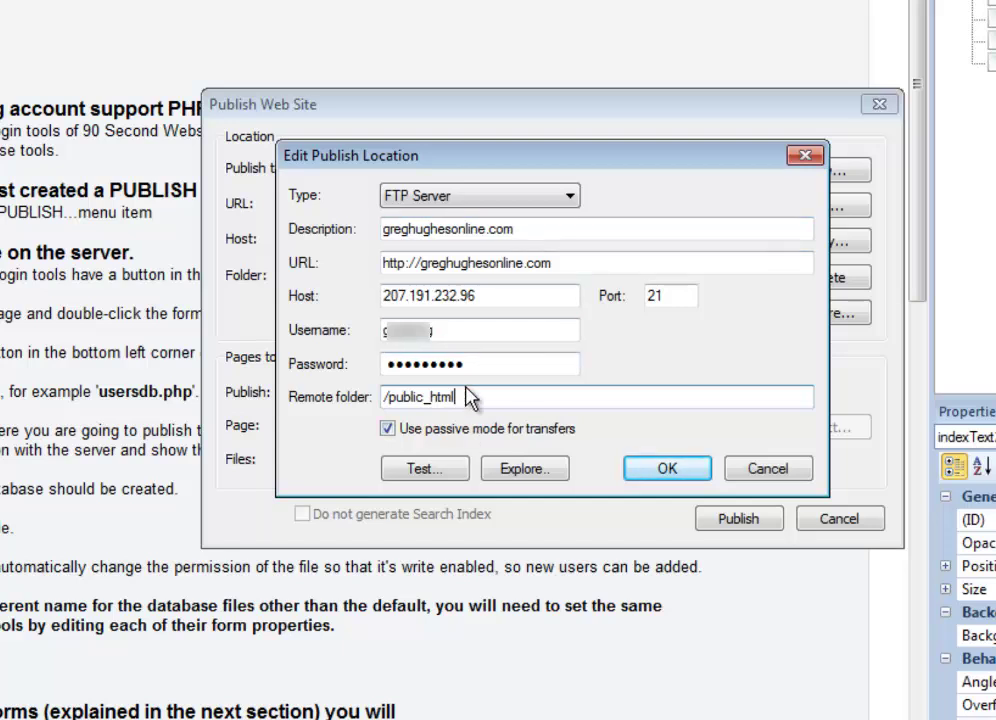
{"action": "type", "text": "/members"}
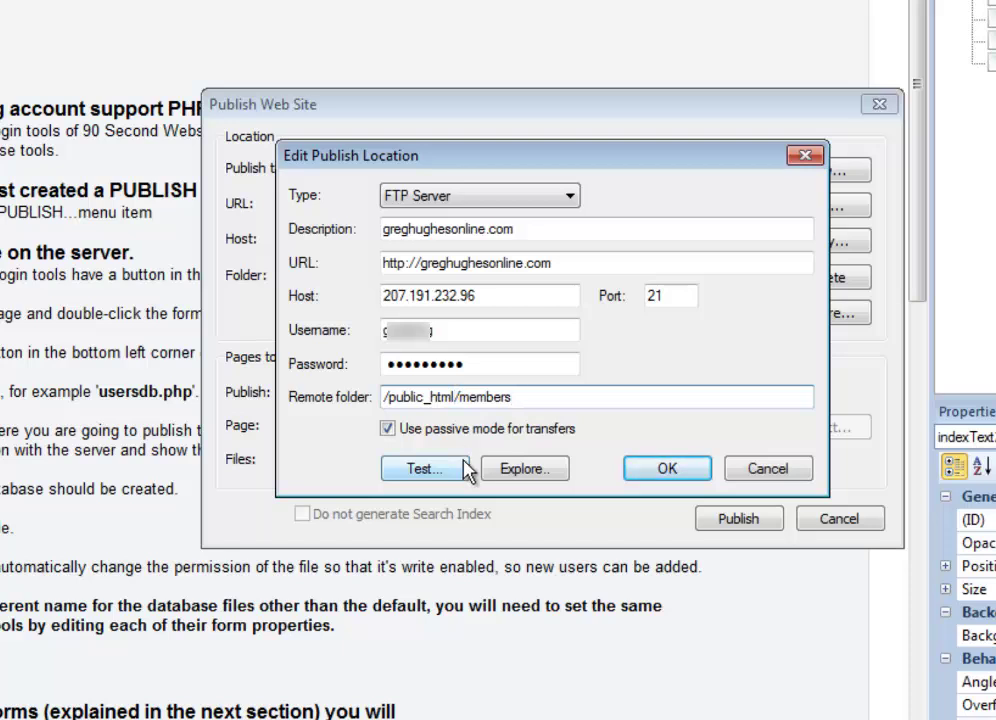
Cut the publish location's remote folder down to /members and clear the folder name, leaving only /.
{"action": "key", "text": "BackSpace"}
{"action": "key", "text": "BackSpace"}
{"action": "key", "text": "BackSpace"}
{"action": "key", "text": "BackSpace"}
{"action": "key", "text": "BackSpace"}
{"action": "key", "text": "BackSpace"}
{"action": "key", "text": "BackSpace"}
{"action": "key", "text": "BackSpace"}
{"action": "key", "text": "BackSpace"}
{"action": "key", "text": "BackSpace"}
{"action": "key", "text": "BackSpace"}
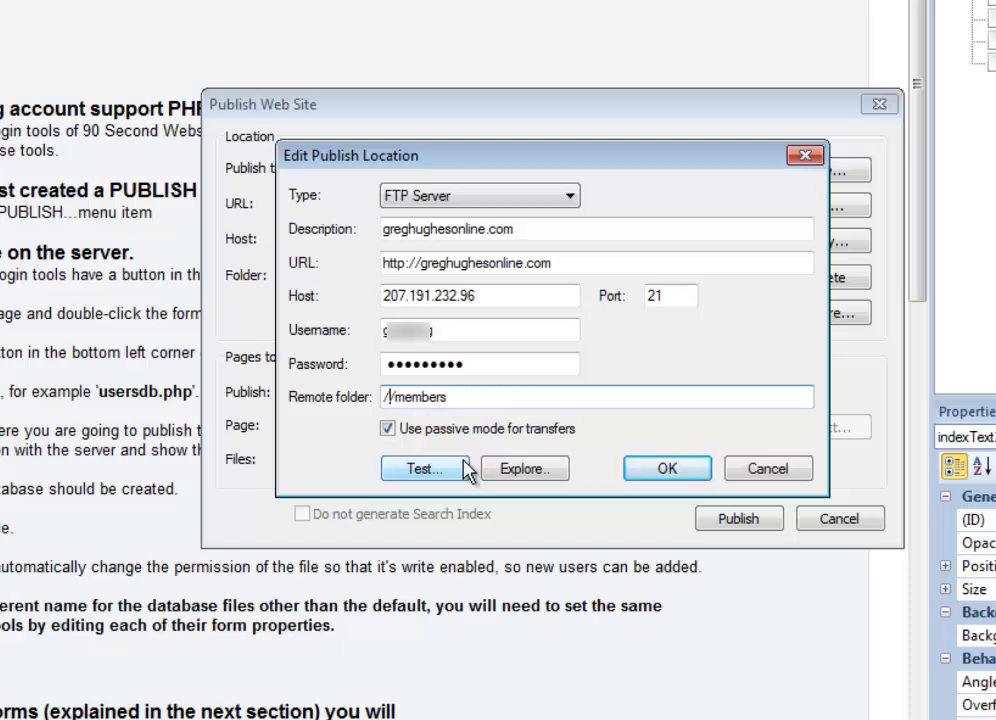
{"action": "key", "text": "BackSpace"}
{"action": "left_click_drag", "start_coordinate": [384, 397], "coordinate": [451, 397]}
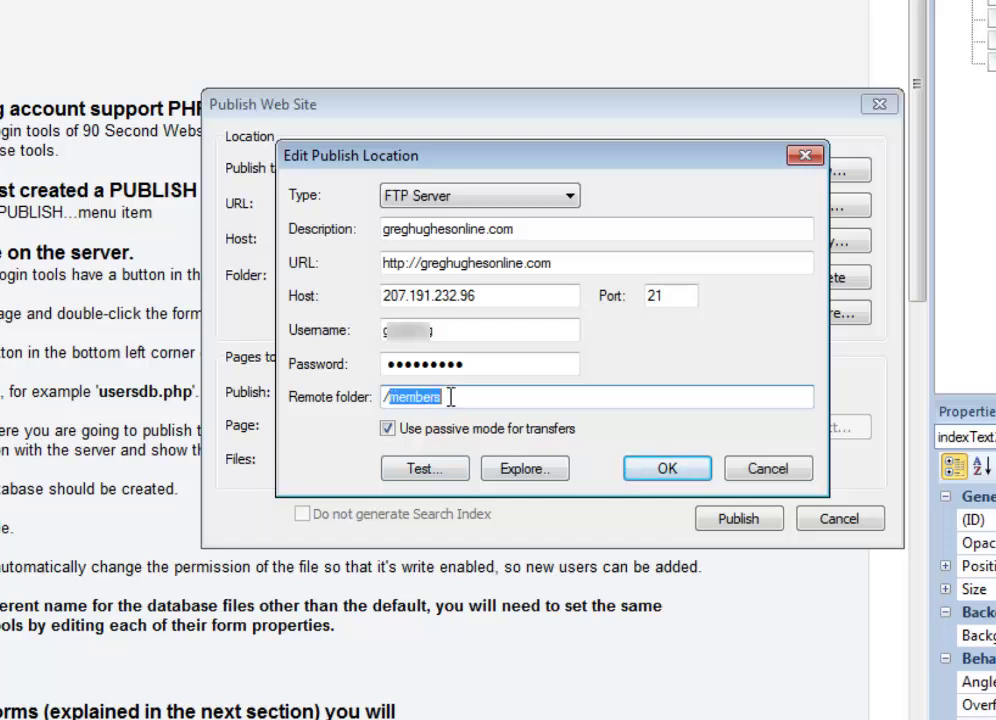
{"action": "key", "text": "BackSpace"}
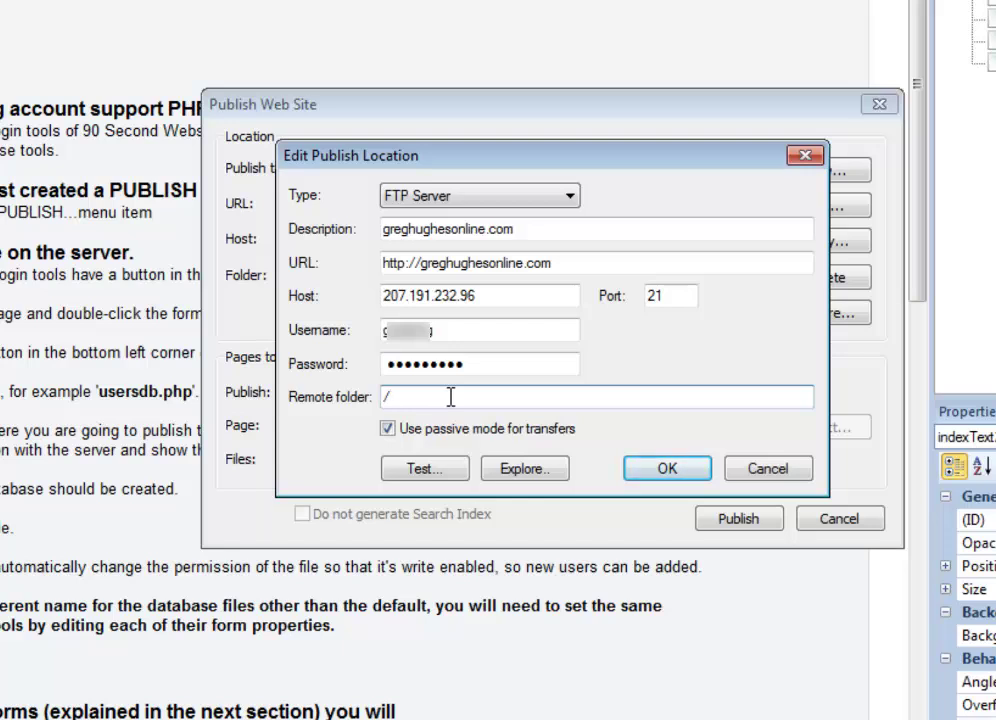
Re-enter the publish location's remote folder as /public_html/members.
{"action": "type", "text": "members"}
{"action": "left_click", "coordinate": [386, 397]}
{"action": "type", "text": "public_html"}
{"action": "key", "text": "Home"}
{"action": "type", "text": "/"}
Explore the FTP server's public_html and members folders, go back up to public_html, and close the server view.
{"action": "left_click", "coordinate": [528, 478]}
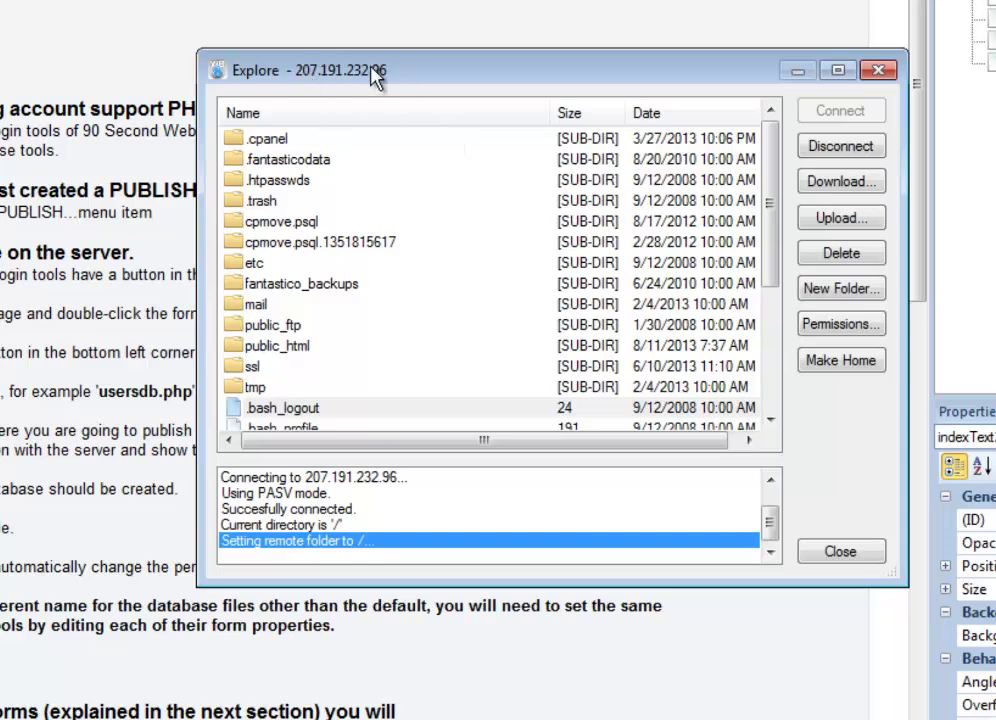
{"action": "double_click", "coordinate": [240, 348]}
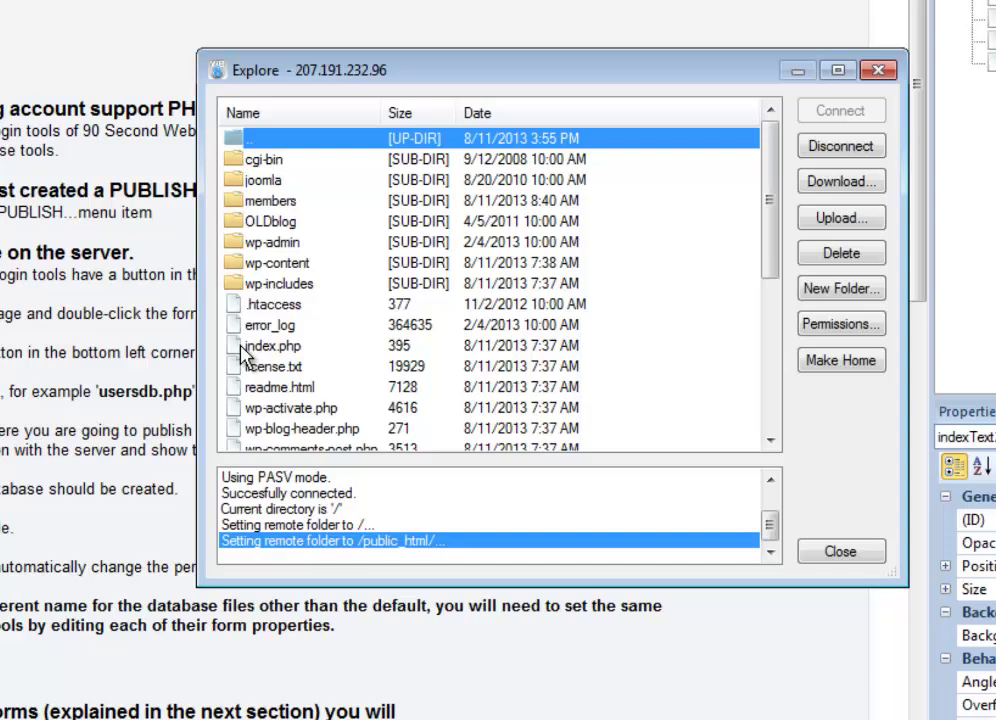
{"action": "double_click", "coordinate": [238, 201]}
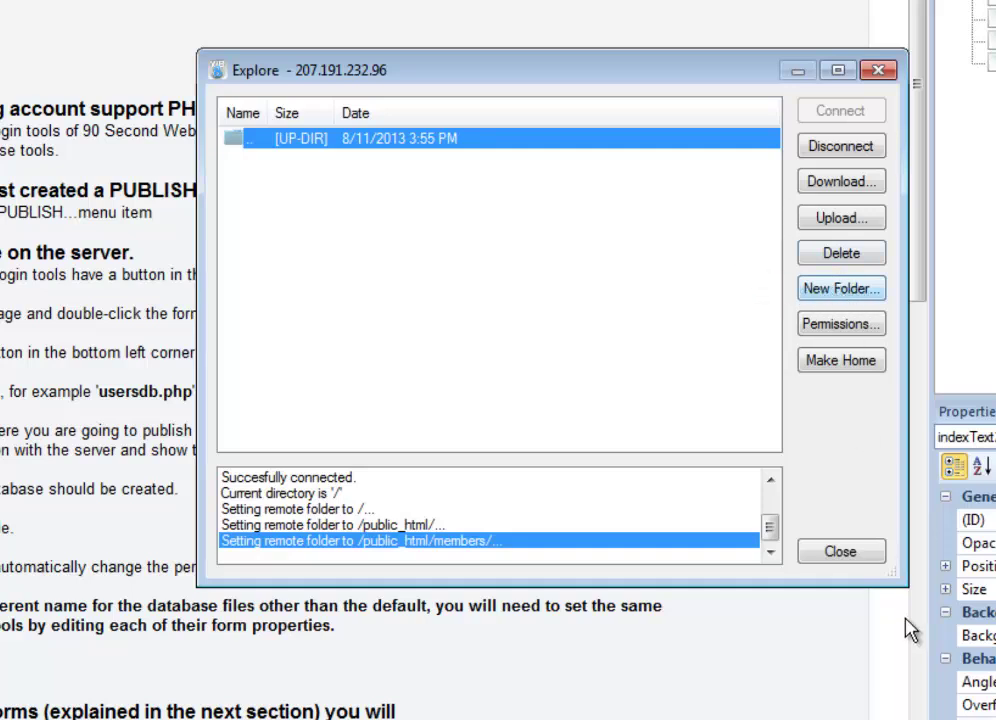
{"action": "double_click", "coordinate": [236, 146]}
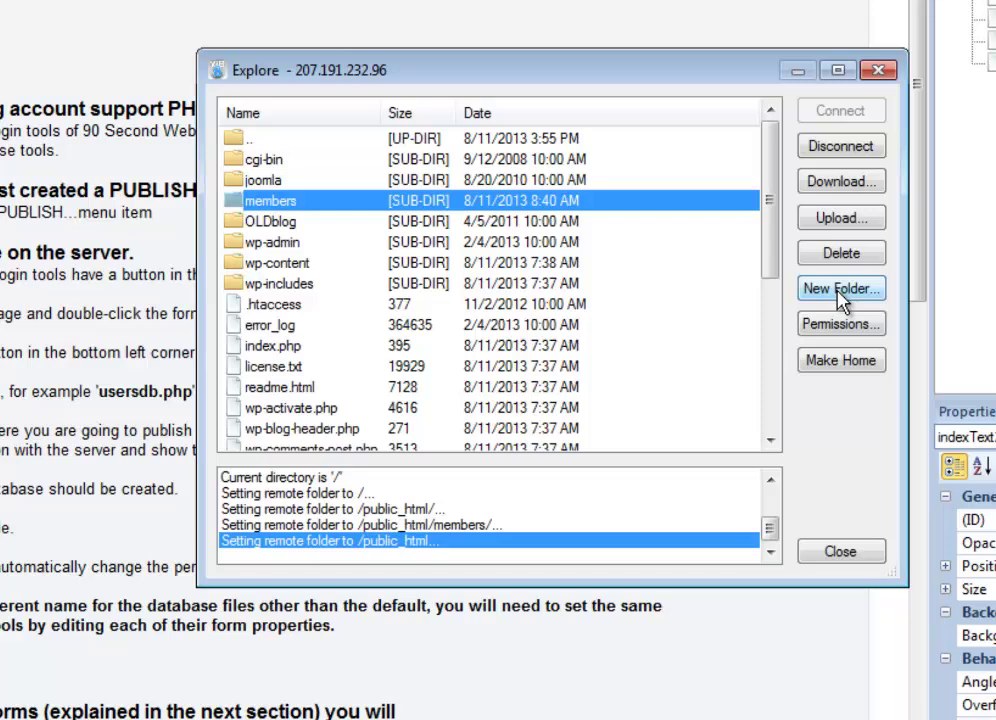
{"action": "left_click", "coordinate": [846, 553]}
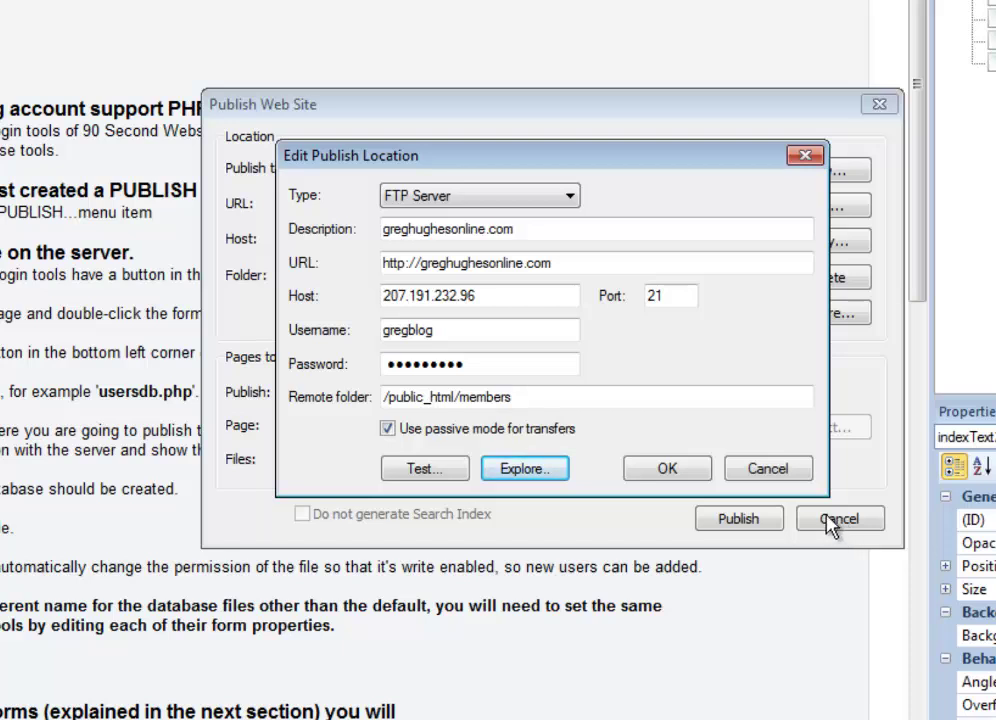
Dismiss the location editor and publishing settings without saving or publishing, and deselect everything on the instructions page.
{"action": "left_click", "coordinate": [752, 481]}
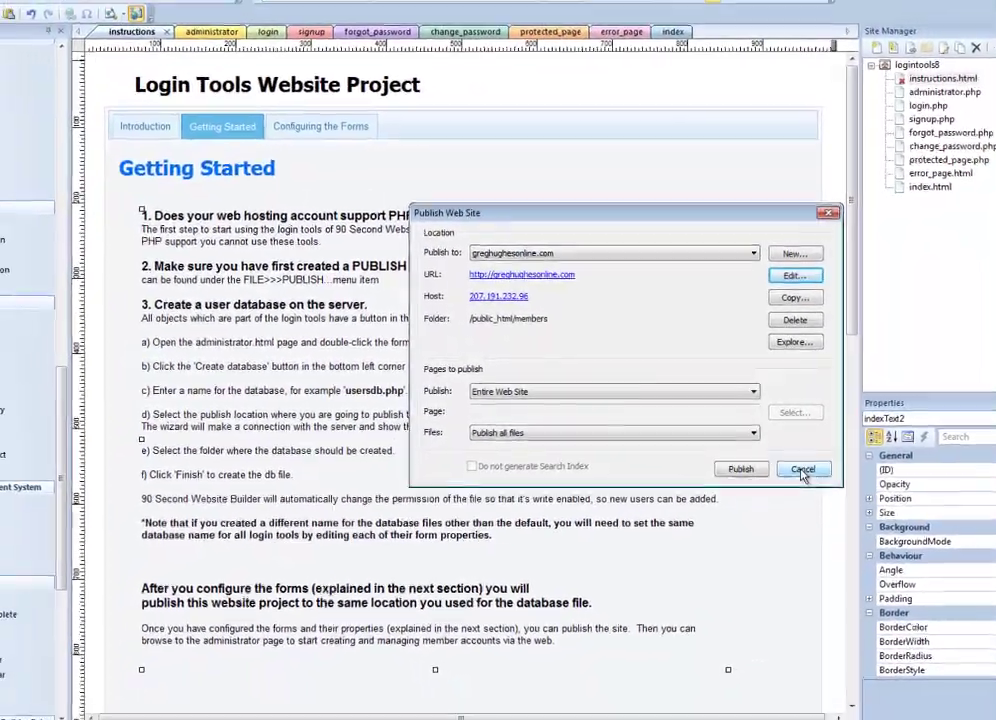
{"action": "left_click", "coordinate": [809, 478]}
{"action": "left_click", "coordinate": [749, 403]}
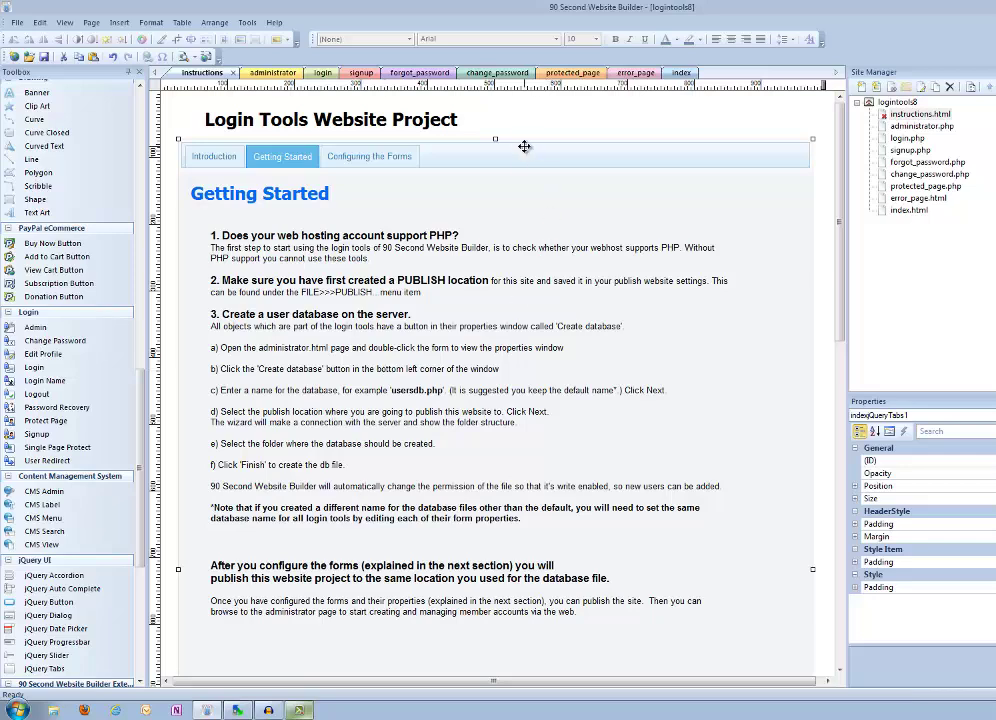
{"action": "left_click", "coordinate": [417, 104]}
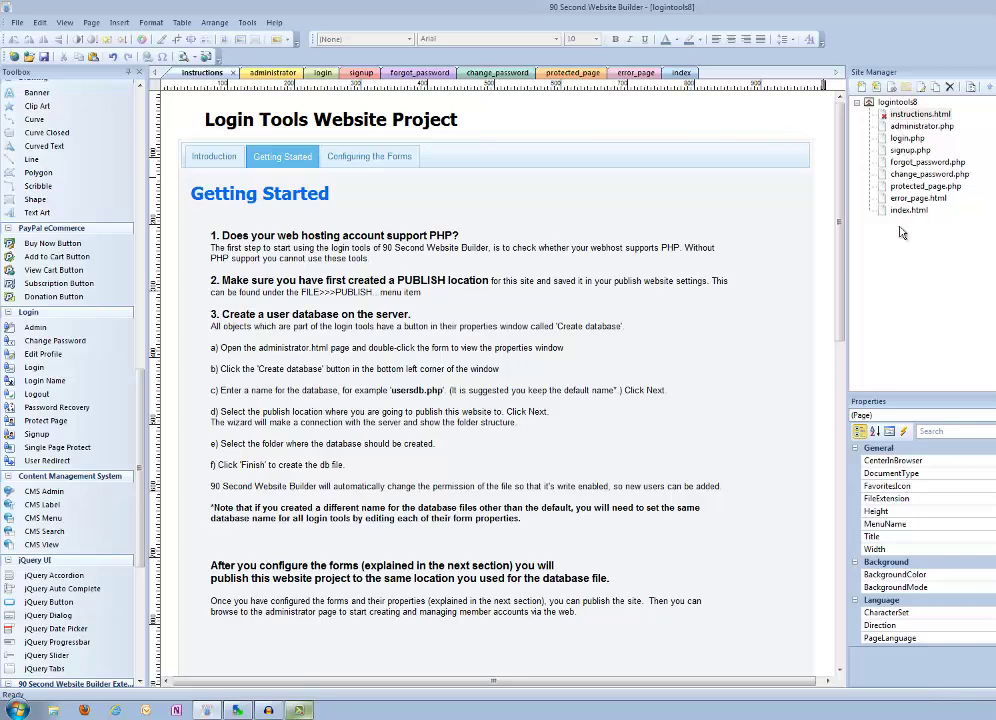
Bring up the properties of the Admin object on the administrator page and place the window clear of the user table.
{"action": "left_click", "coordinate": [265, 74]}
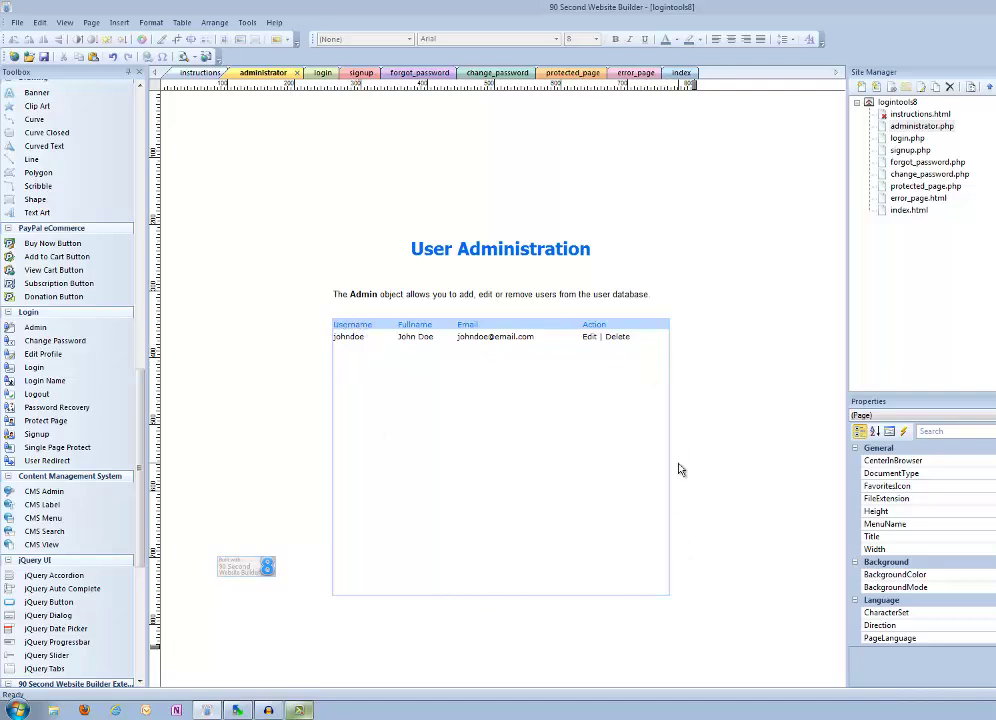
{"action": "left_click", "coordinate": [608, 425]}
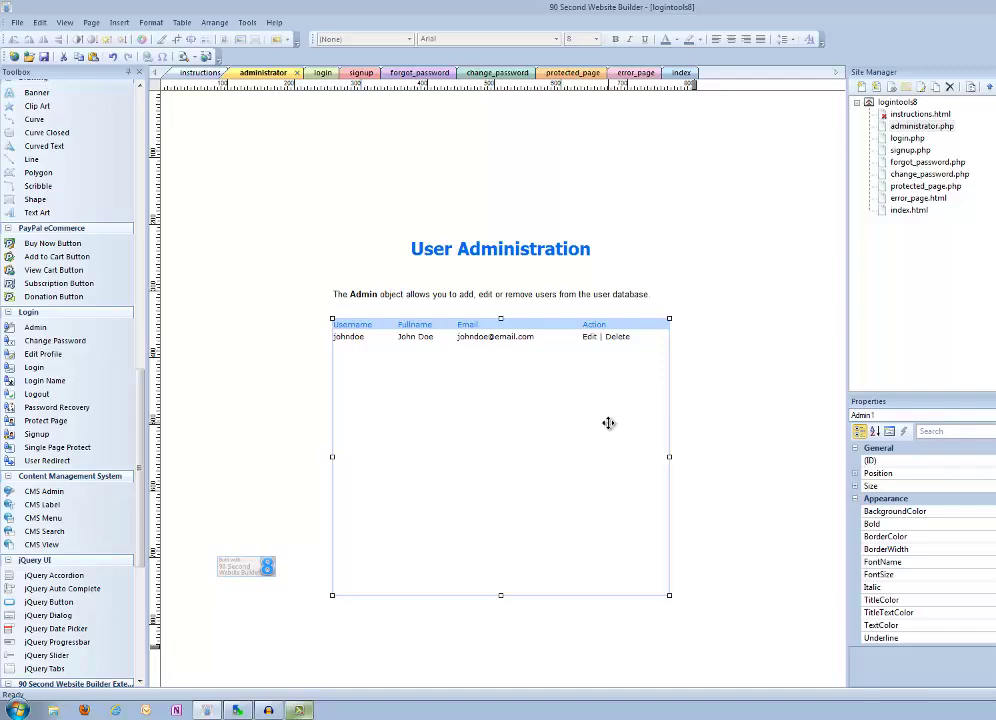
{"action": "double_click", "coordinate": [608, 423]}
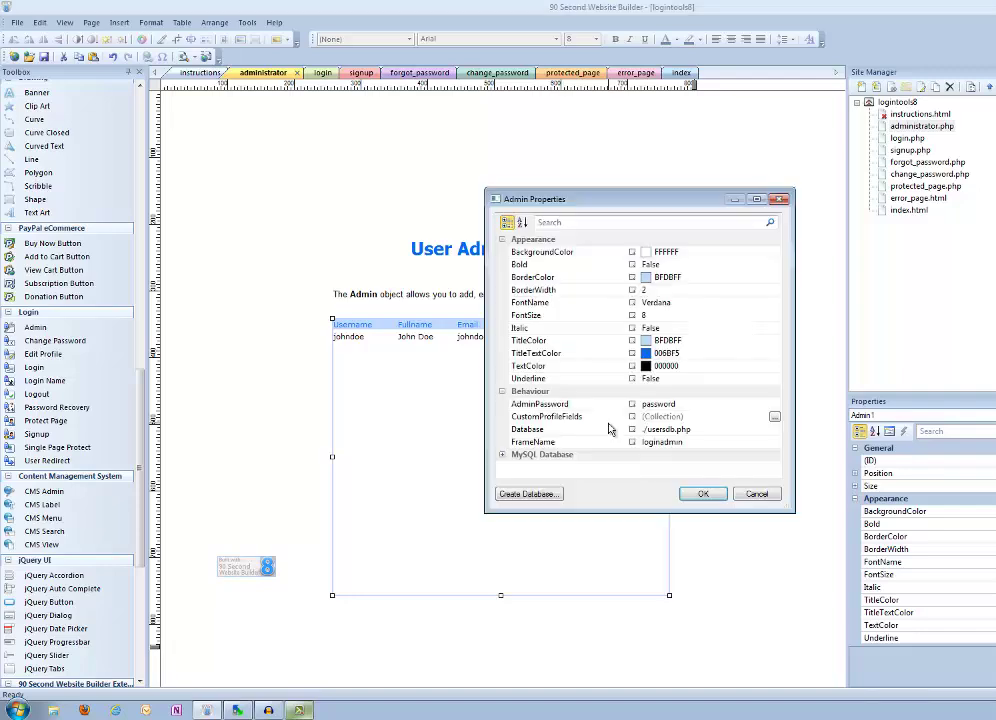
{"action": "left_click_drag", "start_coordinate": [571, 203], "coordinate": [511, 191]}
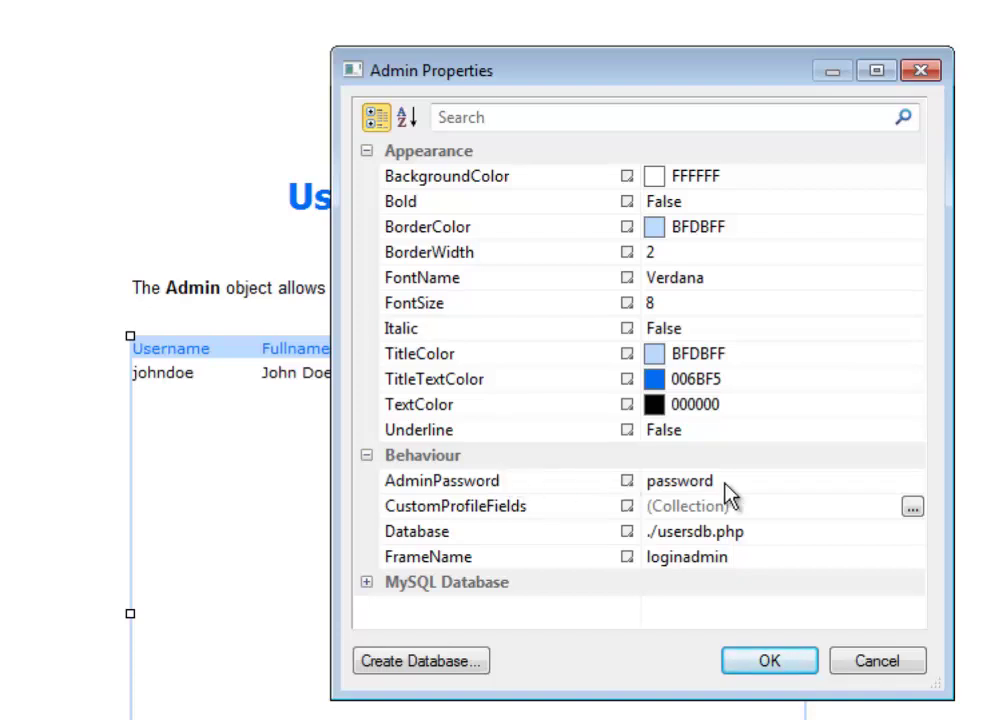
{"action": "left_click_drag", "start_coordinate": [650, 72], "coordinate": [990, 51]}
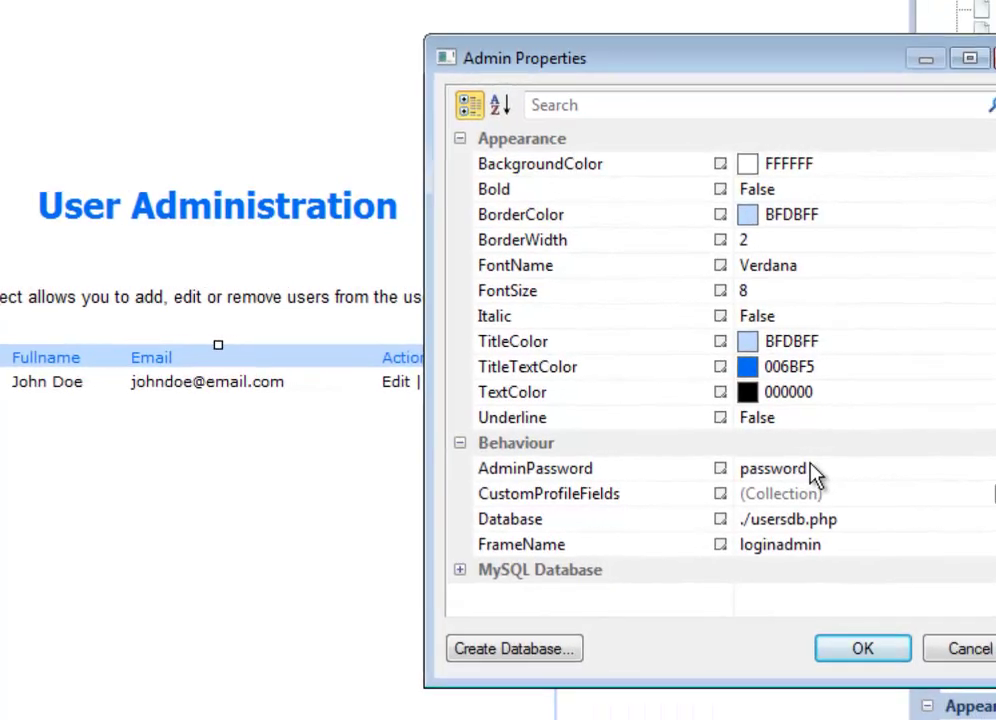
Examine the AdminPassword property of the Admin object without changing its value.
{"action": "left_click", "coordinate": [845, 467]}
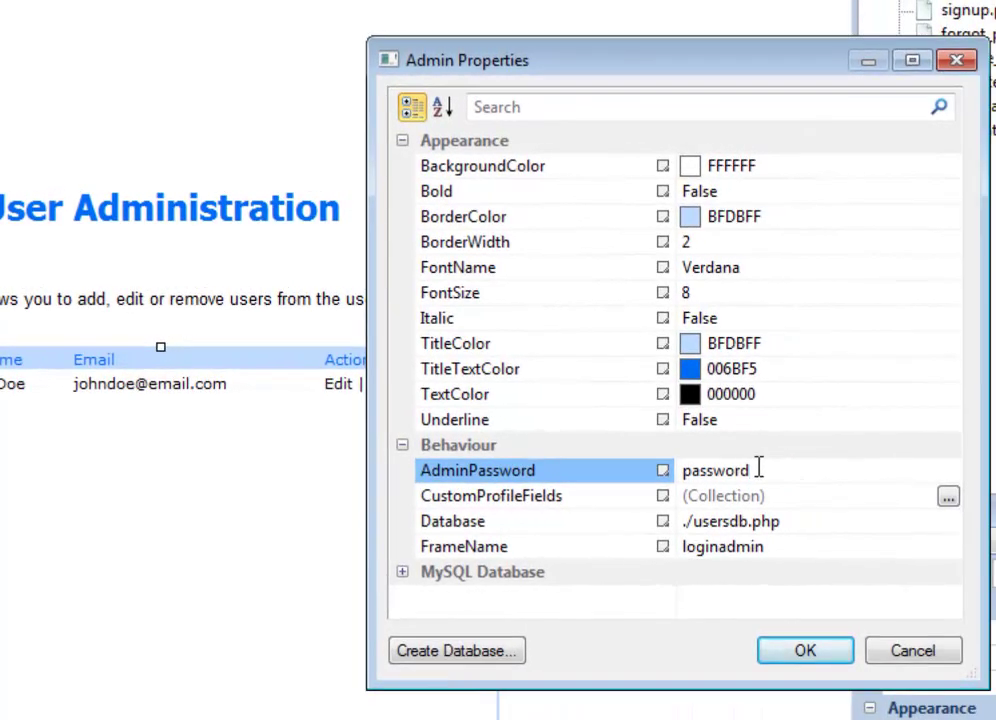
{"action": "left_click_drag", "start_coordinate": [758, 469], "coordinate": [683, 475]}
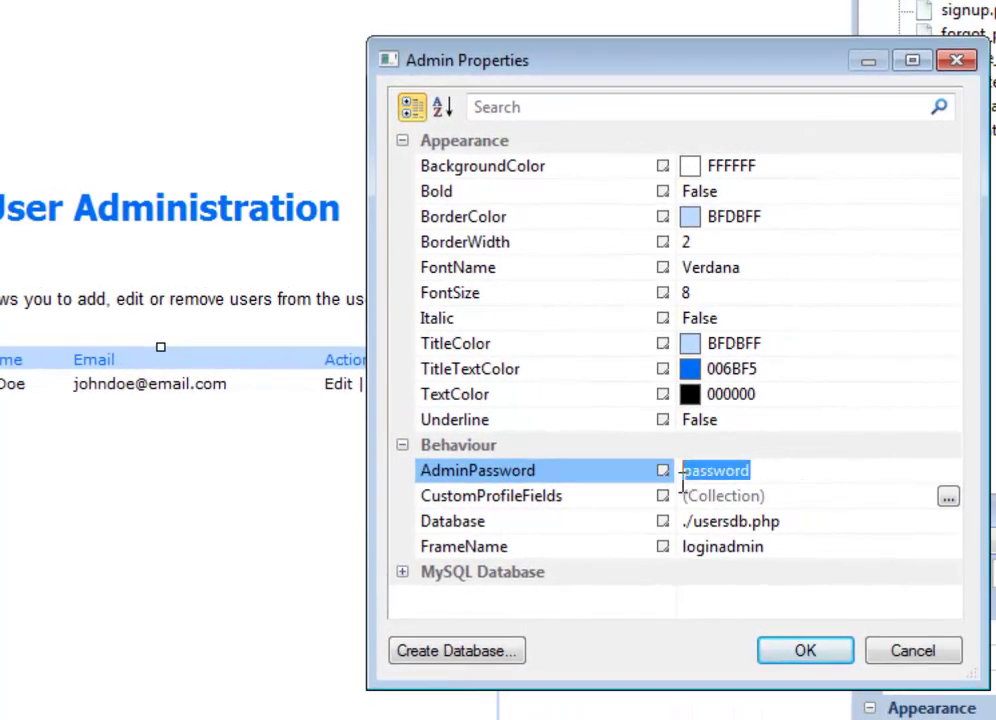
{"action": "left_click", "coordinate": [761, 468]}
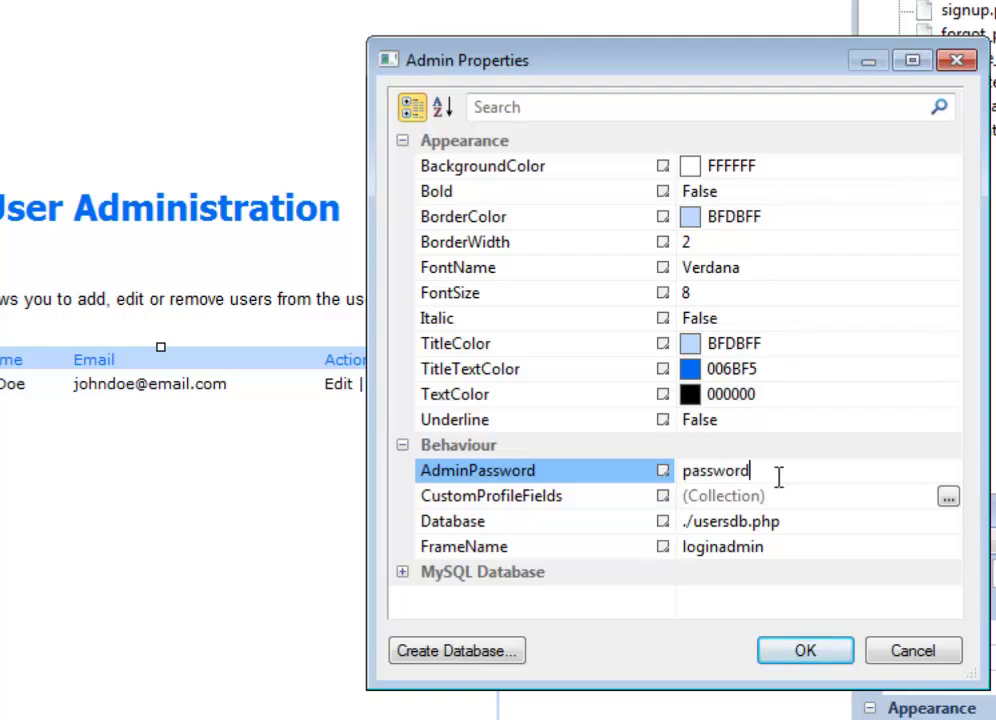
{"action": "double_click", "coordinate": [706, 473]}
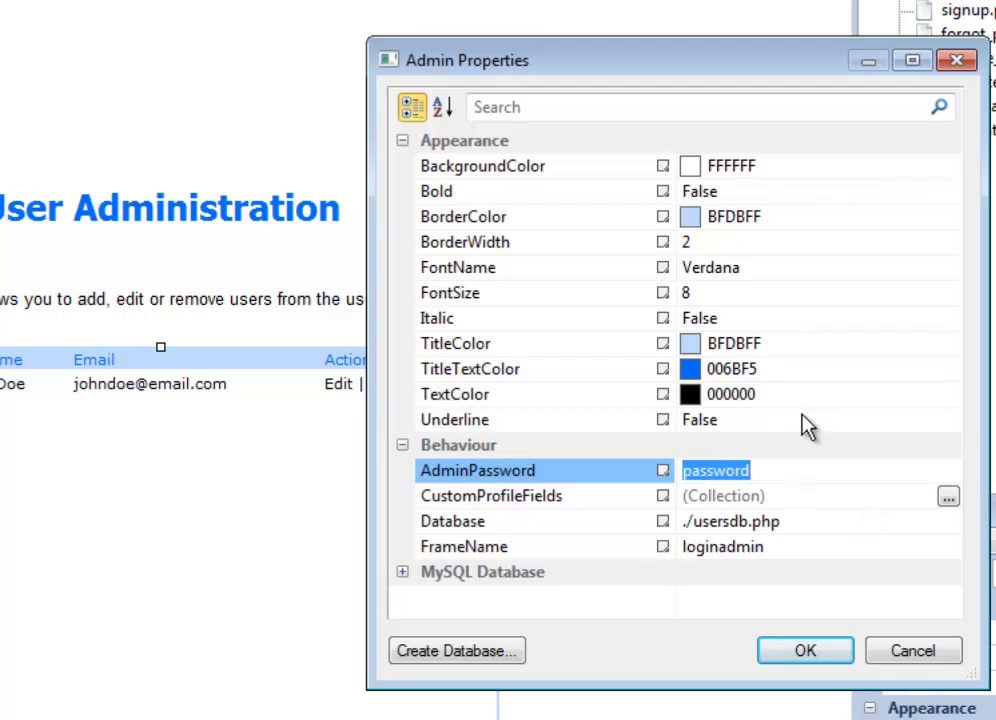
{"action": "left_click", "coordinate": [770, 475]}
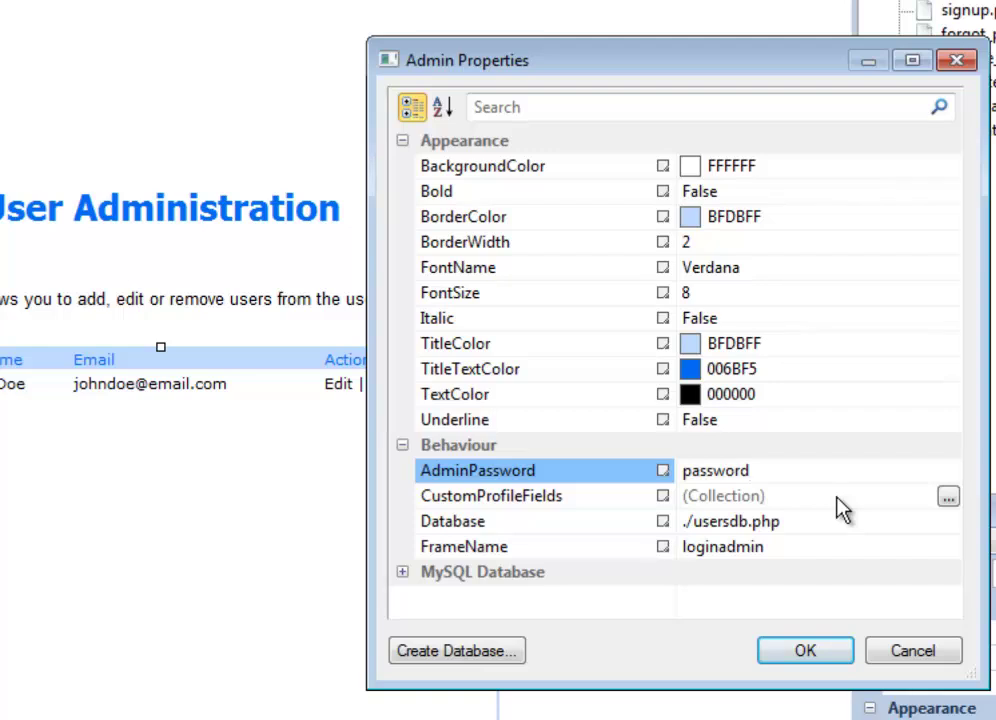
Examine the file name in the Admin object's Database property without changing it.
{"action": "left_click", "coordinate": [697, 522]}
{"action": "left_click_drag", "start_coordinate": [697, 522], "coordinate": [752, 522]}
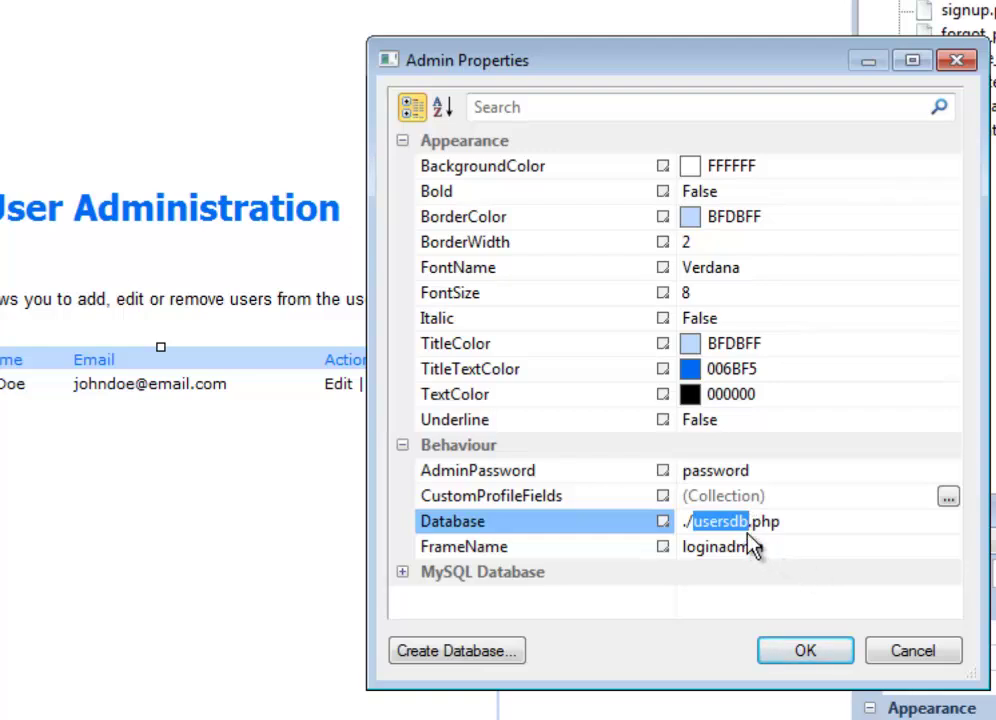
{"action": "left_click", "coordinate": [789, 520]}
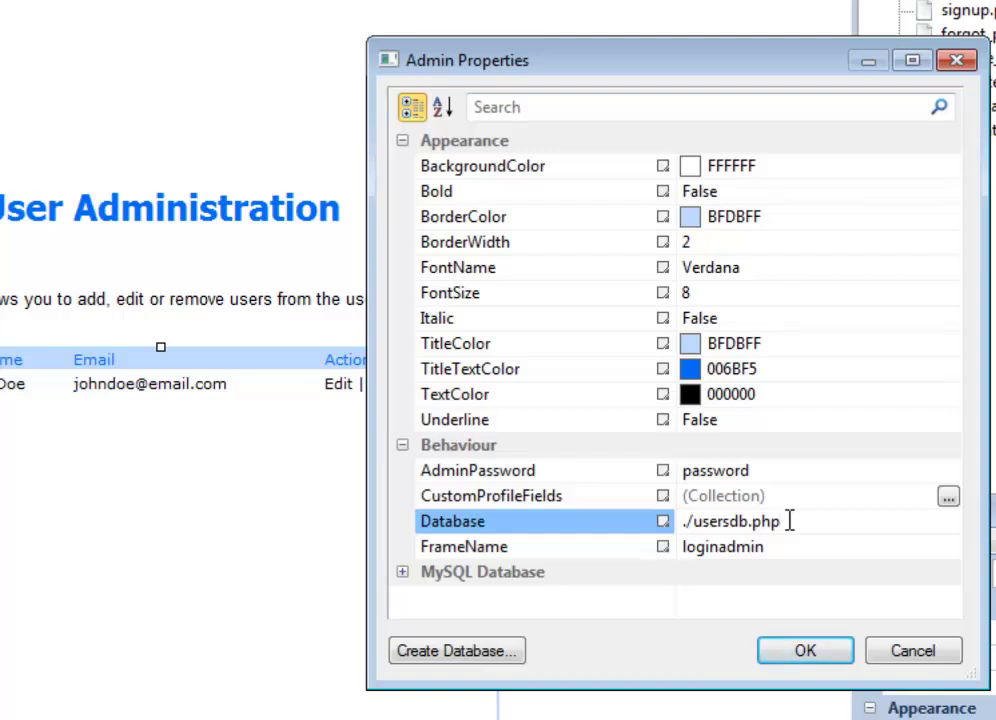
{"action": "left_click_drag", "start_coordinate": [769, 518], "coordinate": [689, 518]}
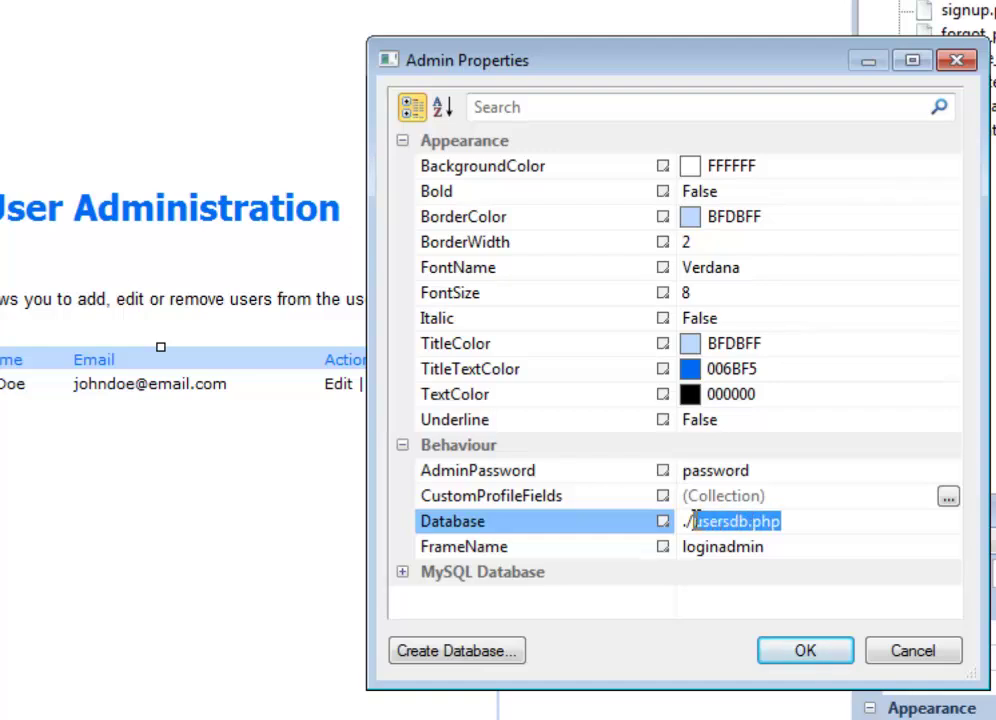
{"action": "left_click", "coordinate": [800, 528]}
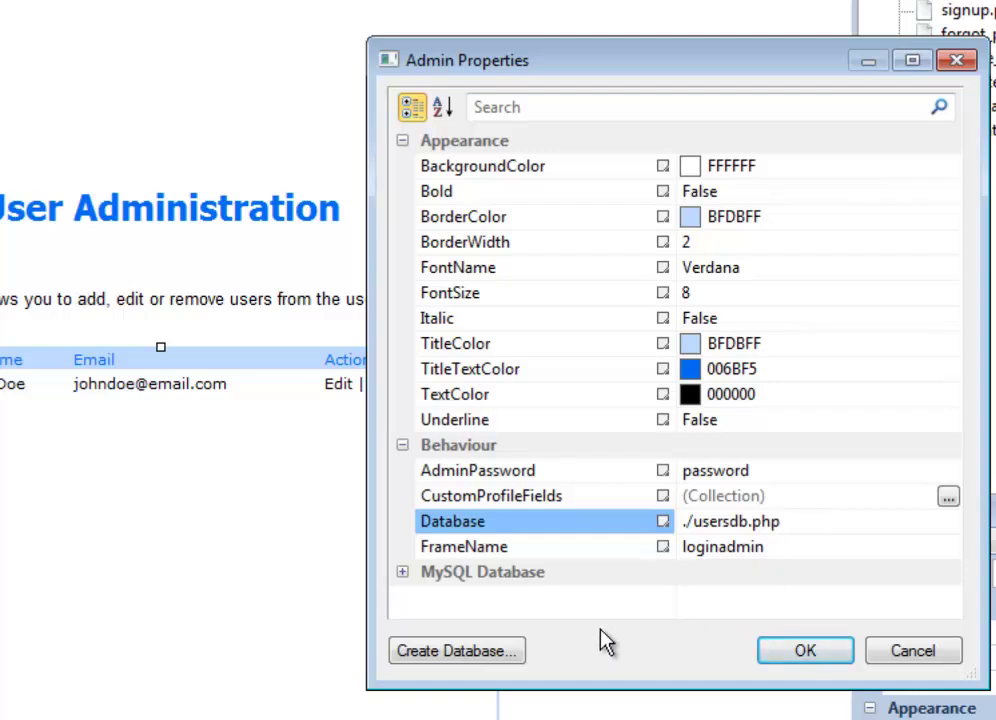
Start creating the user database from the Admin properties, keeping the filename usersdb.php and choosing the personal domain's publish location.
{"action": "left_click", "coordinate": [474, 662]}
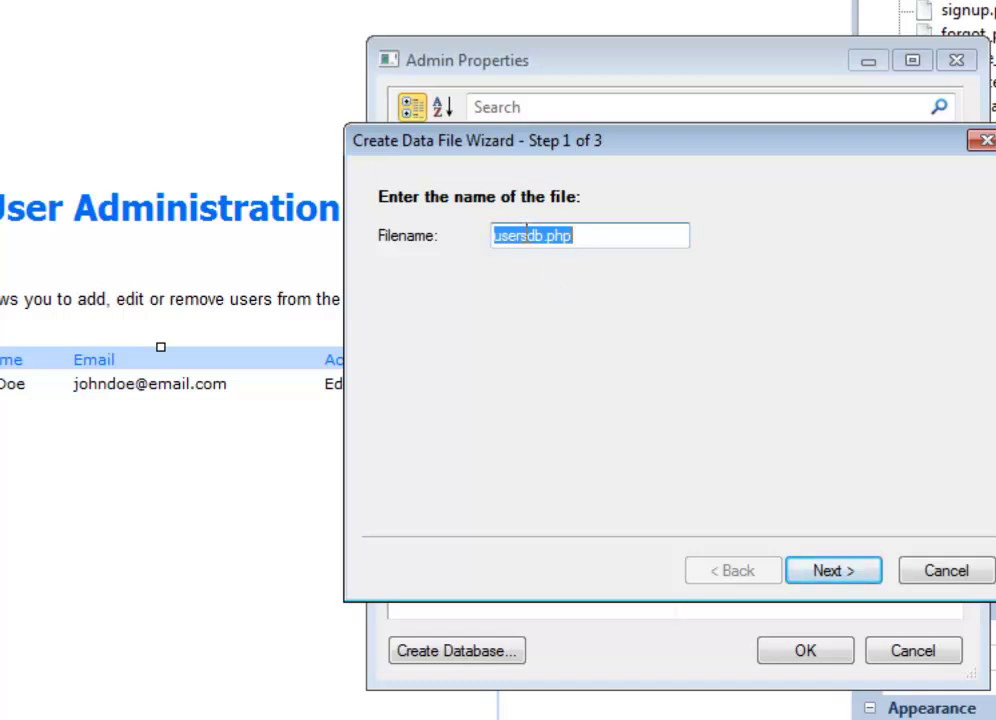
{"action": "left_click", "coordinate": [847, 583]}
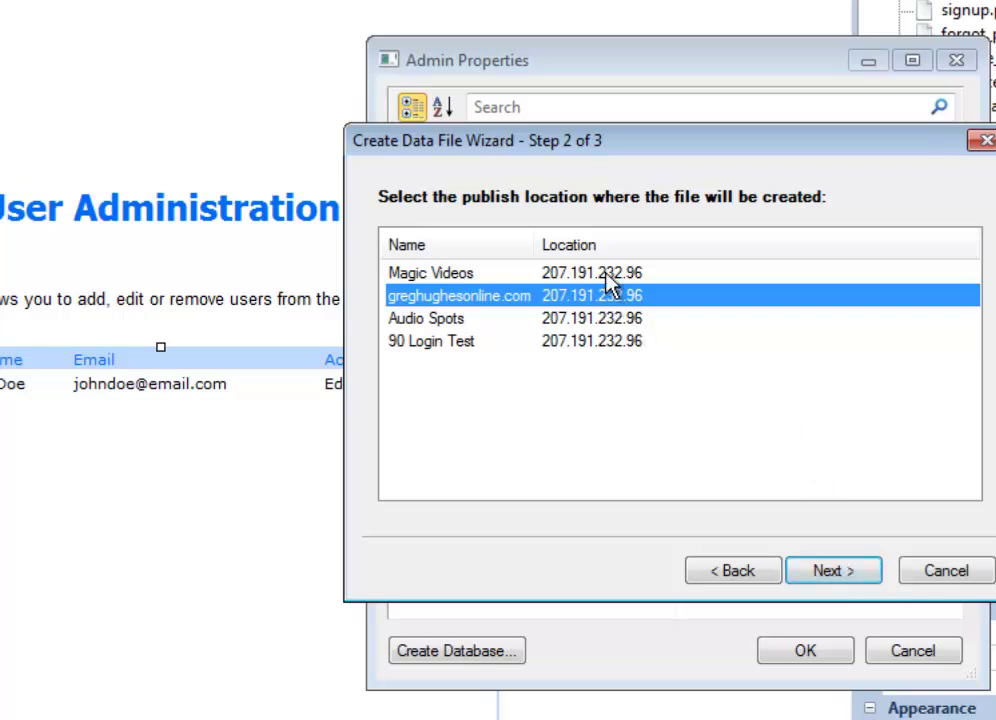
{"action": "left_click", "coordinate": [562, 279]}
{"action": "left_click", "coordinate": [433, 320]}
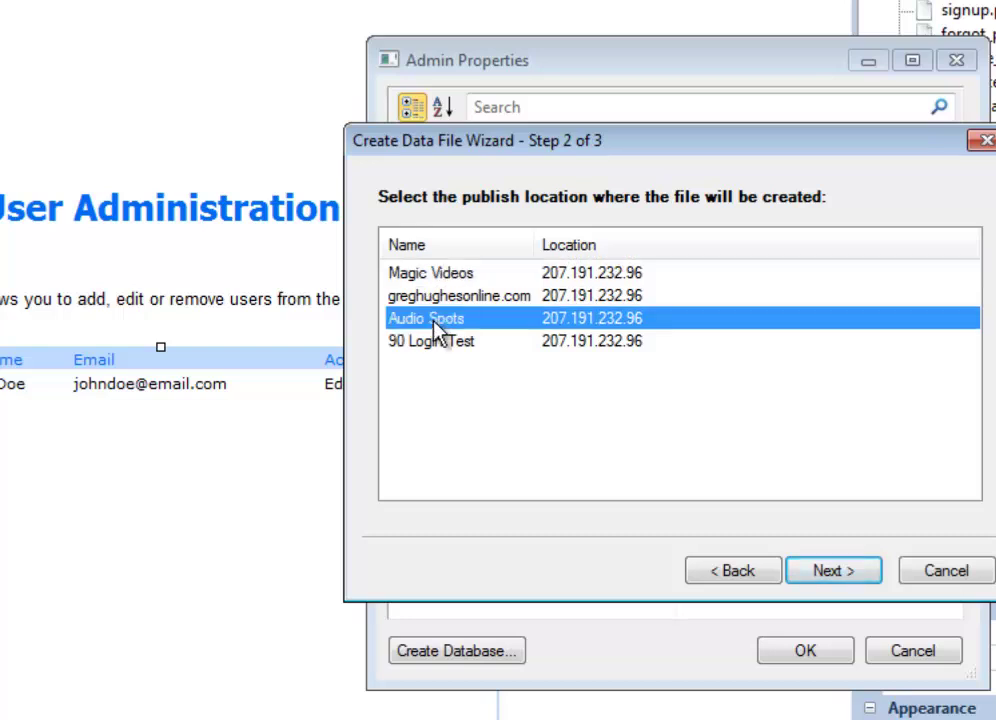
{"action": "left_click", "coordinate": [438, 341]}
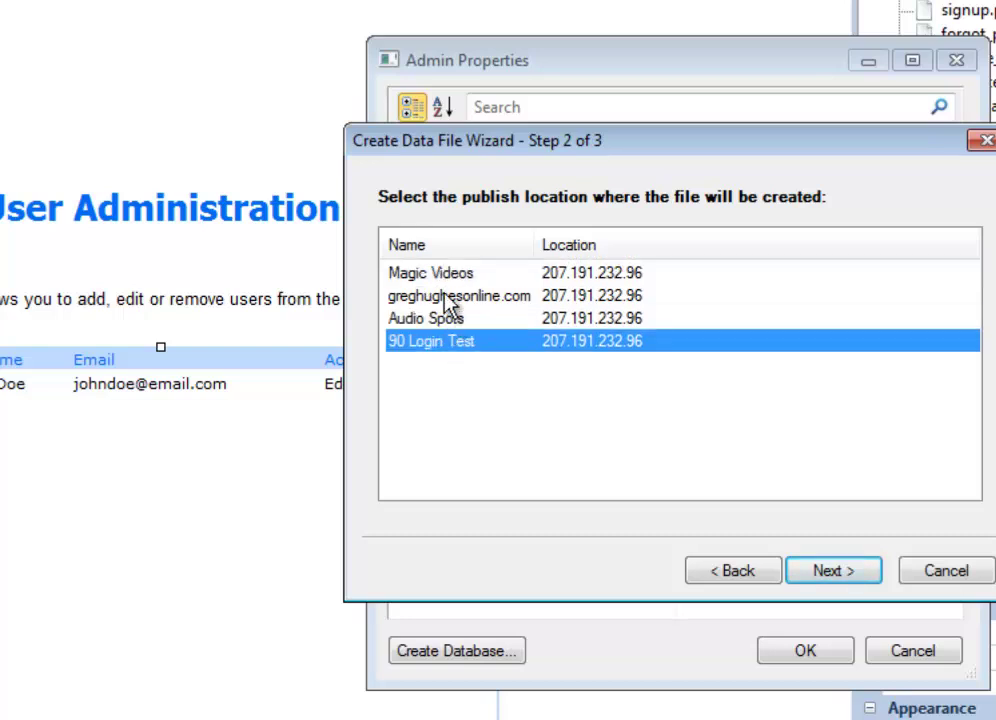
{"action": "left_click", "coordinate": [448, 297]}
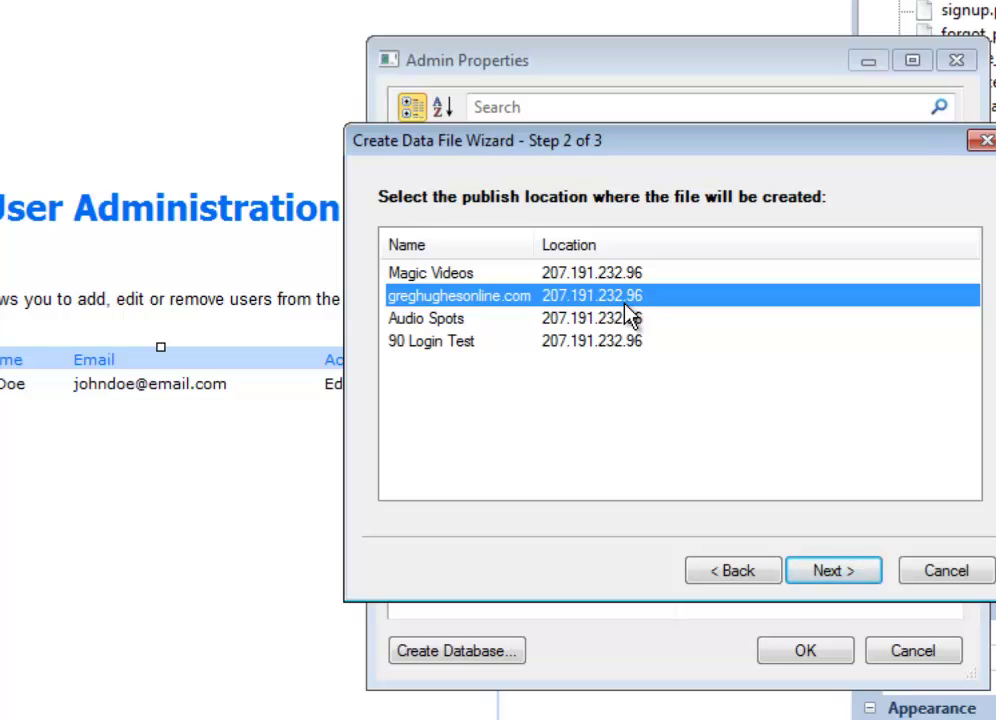
{"action": "left_click", "coordinate": [842, 584]}
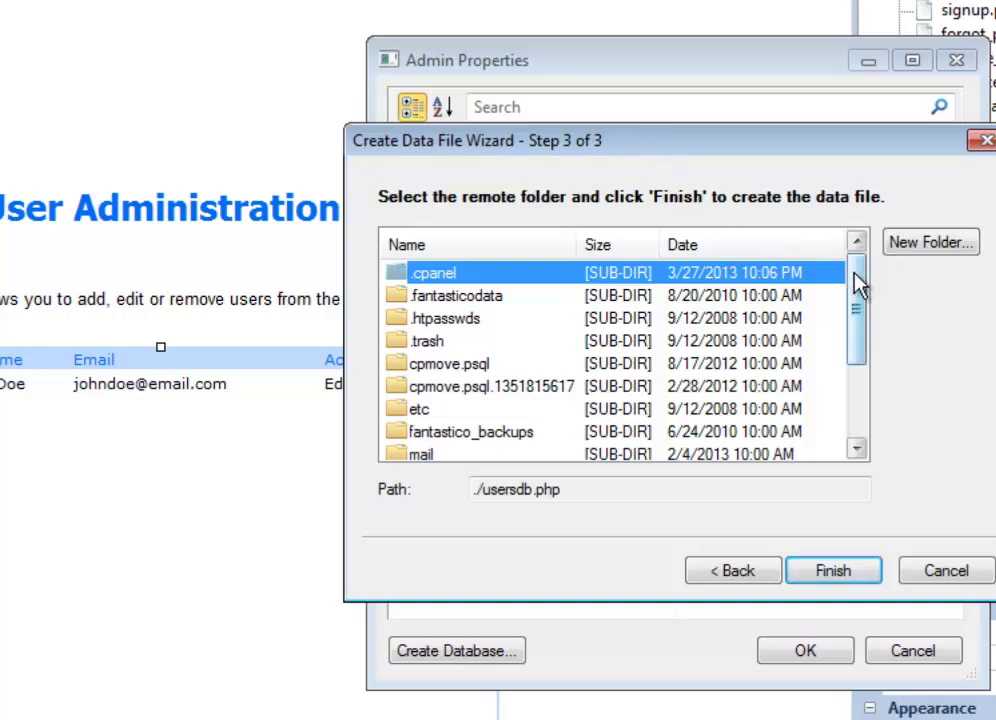
Set the members folder inside public_html as the remote folder for usersdb.php and check the public_html part of the path.
{"action": "left_click_drag", "start_coordinate": [858, 285], "coordinate": [856, 310]}
{"action": "scroll", "coordinate": [852, 300], "scroll_direction": "down", "scroll_amount": 2}
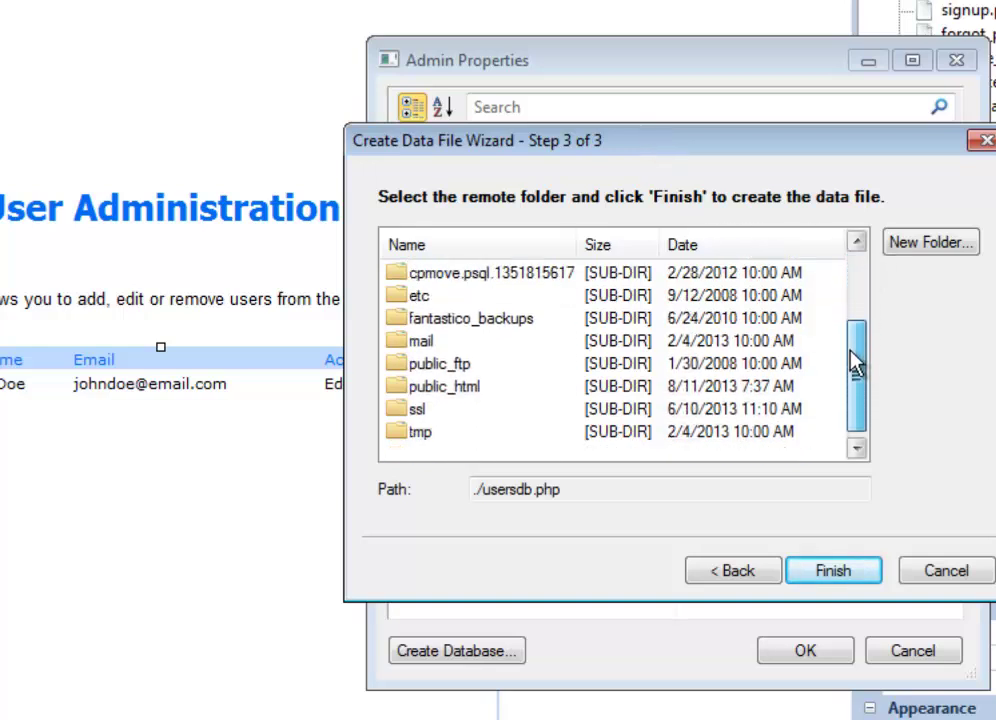
{"action": "double_click", "coordinate": [405, 397]}
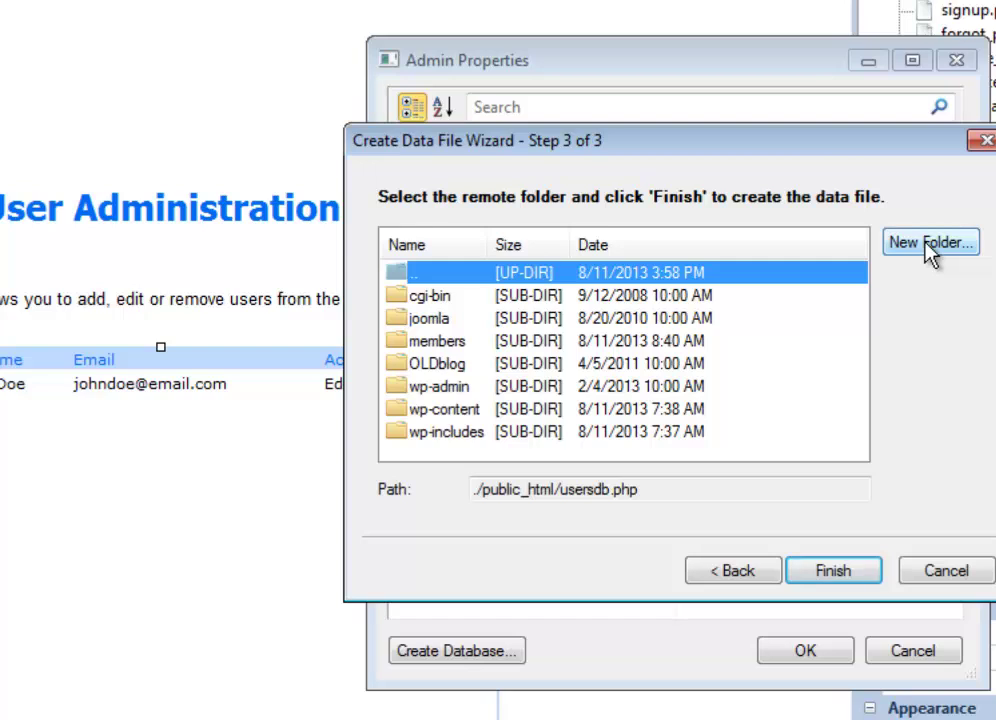
{"action": "double_click", "coordinate": [400, 345]}
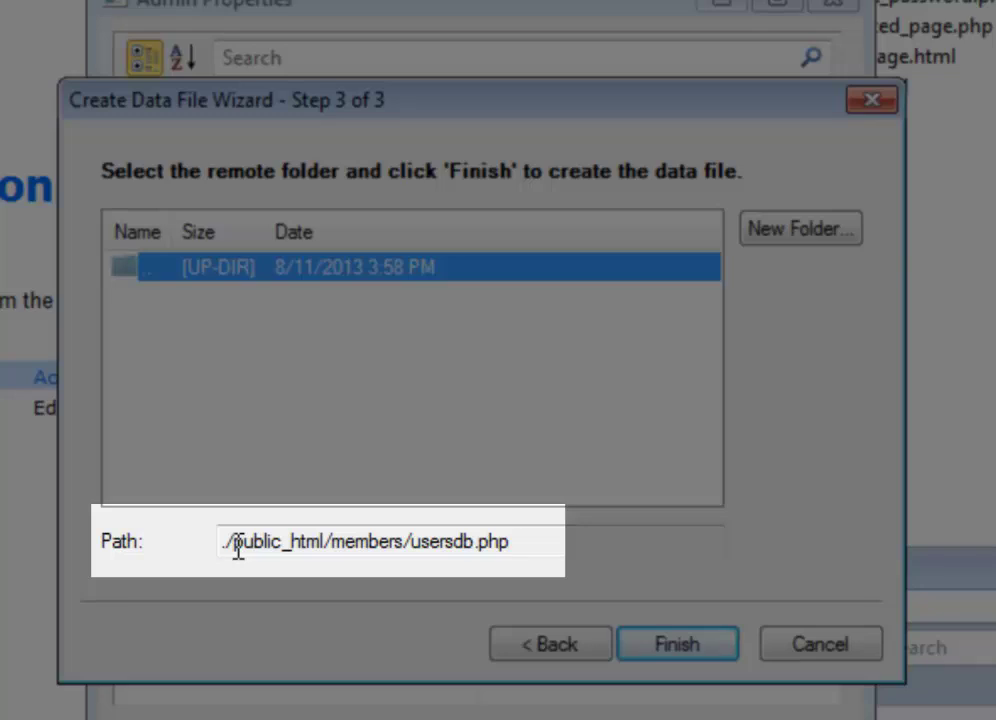
{"action": "left_click_drag", "start_coordinate": [236, 541], "coordinate": [326, 541]}
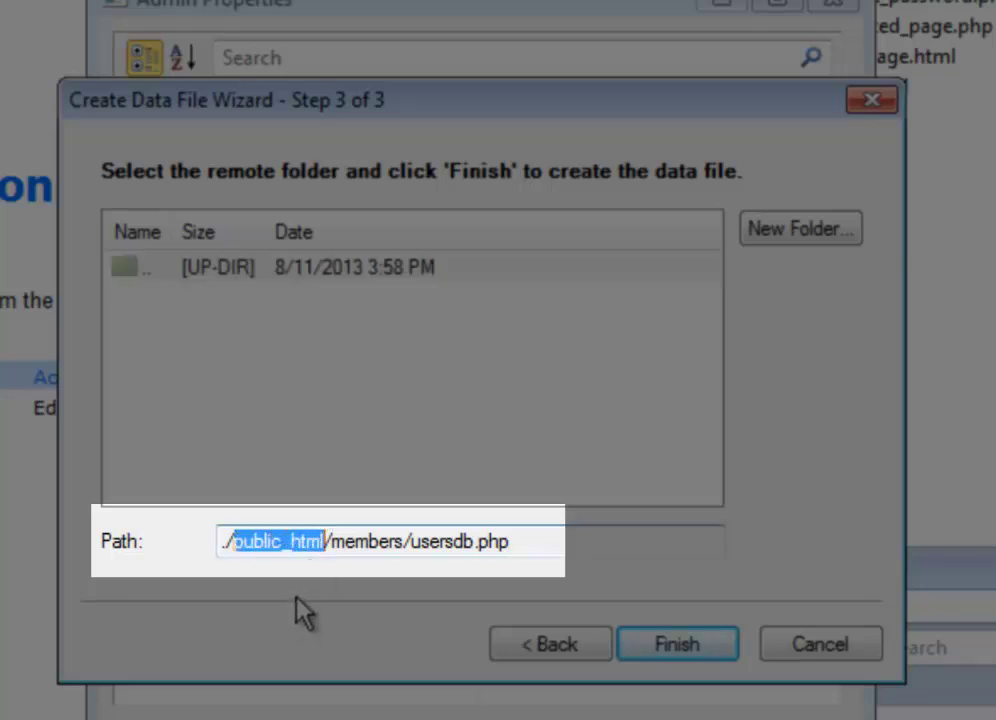
Finish creating the usersdb.php data file in public_html/members and accept the Admin object's properties.
{"action": "left_click", "coordinate": [350, 541]}
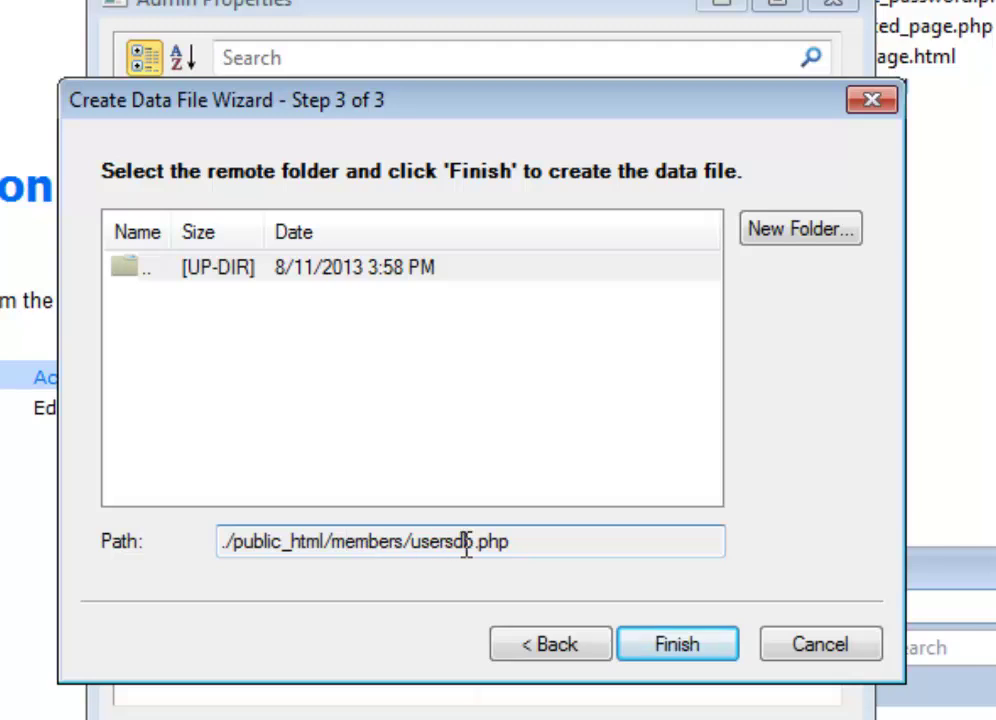
{"action": "left_click", "coordinate": [688, 648]}
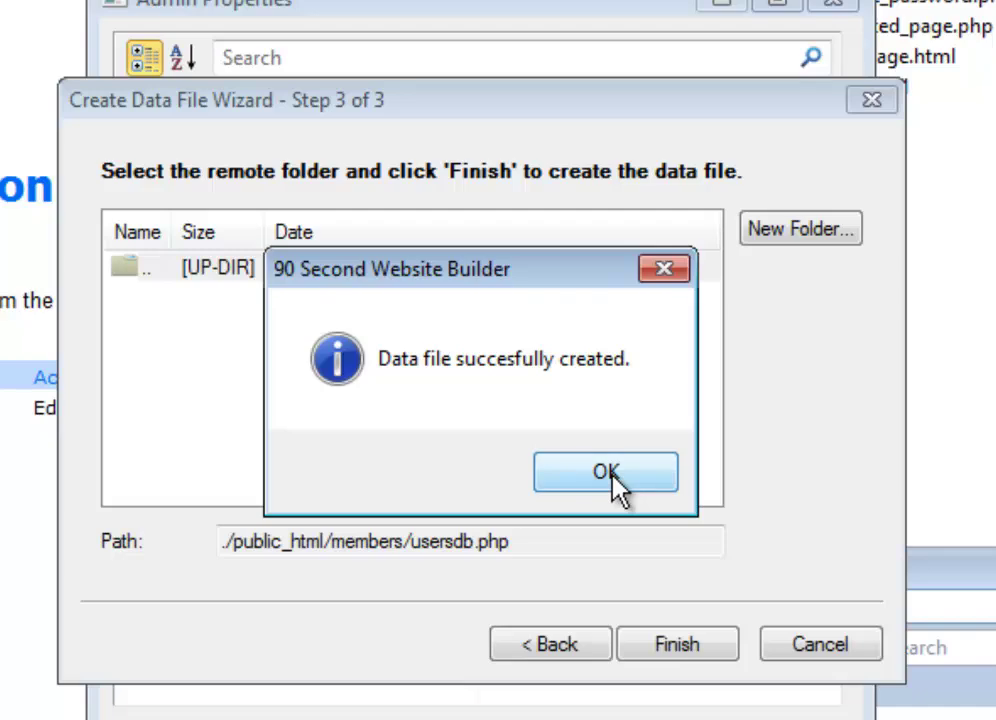
{"action": "left_click", "coordinate": [606, 472]}
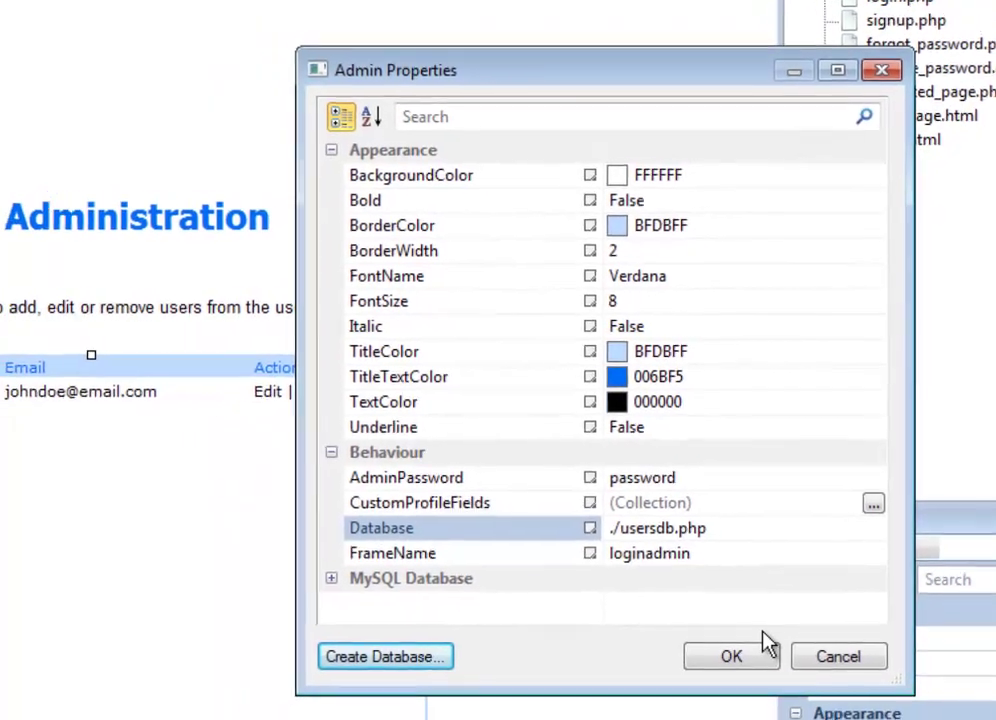
{"action": "left_click", "coordinate": [762, 641]}
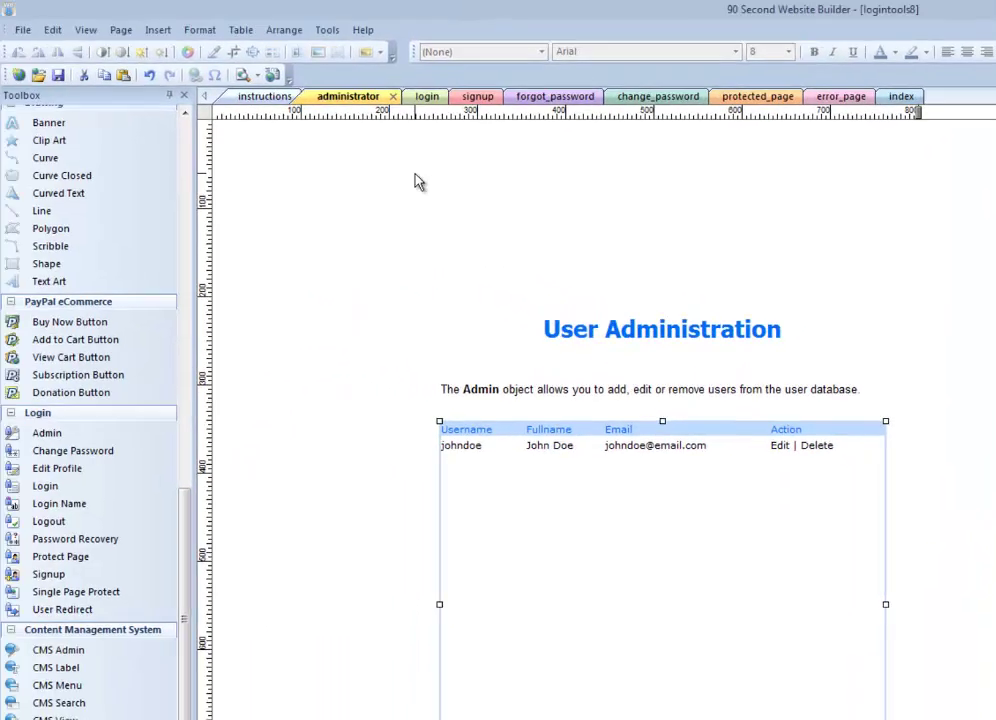
Open the Login object's properties on the login page and examine the file name in its Database property.
{"action": "left_click", "coordinate": [427, 100]}
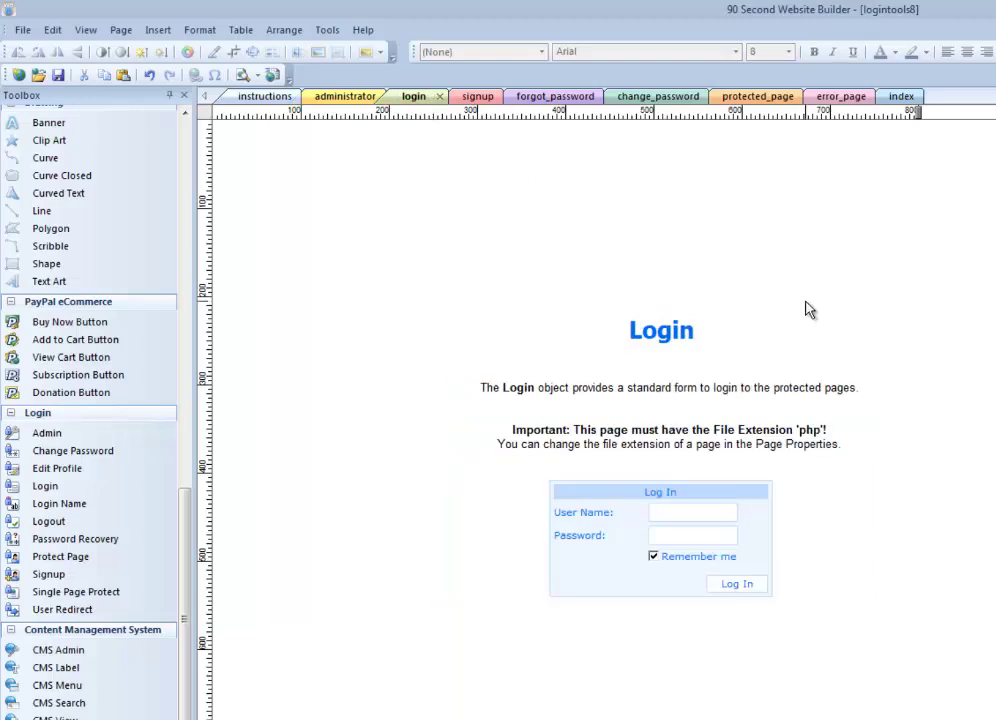
{"action": "double_click", "coordinate": [760, 528]}
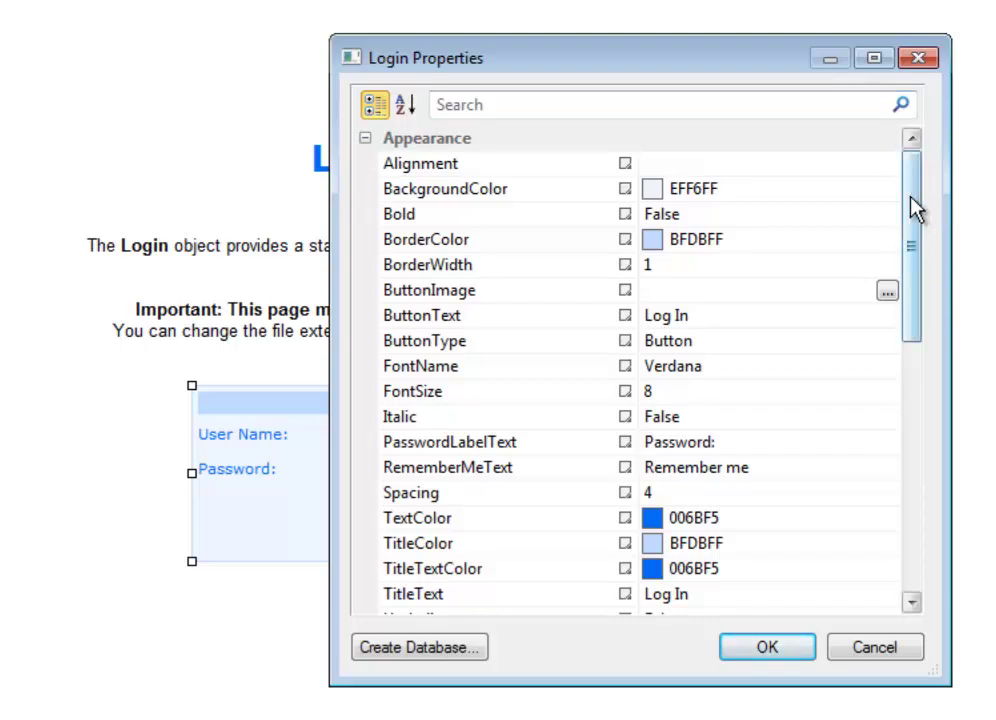
{"action": "left_click_drag", "start_coordinate": [913, 200], "coordinate": [911, 278]}
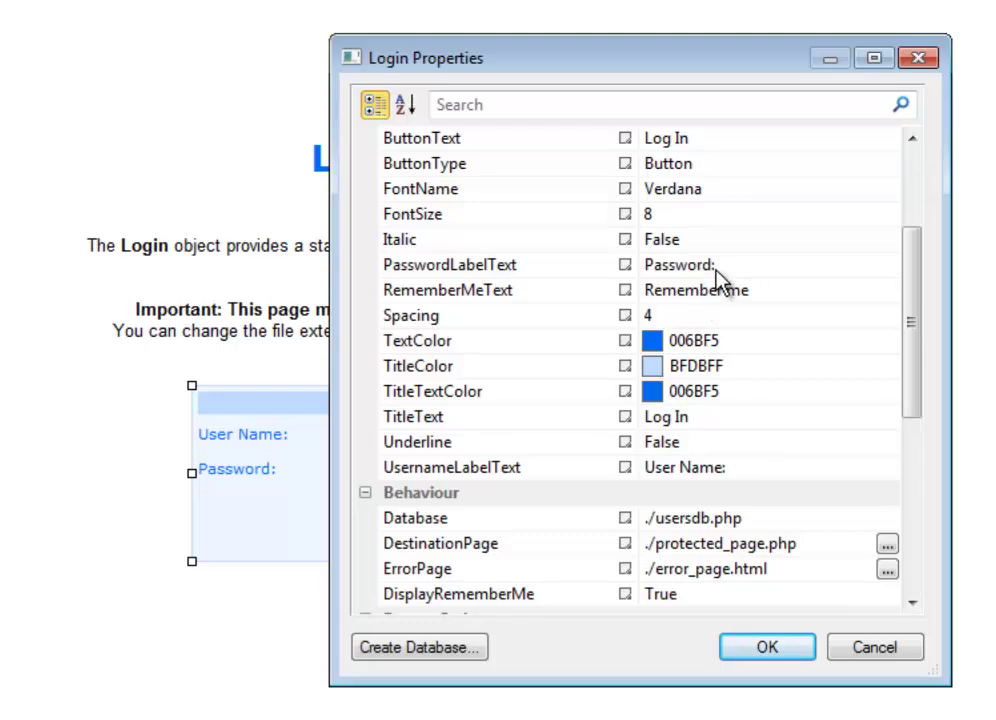
{"action": "left_click_drag", "start_coordinate": [656, 68], "coordinate": [873, 72]}
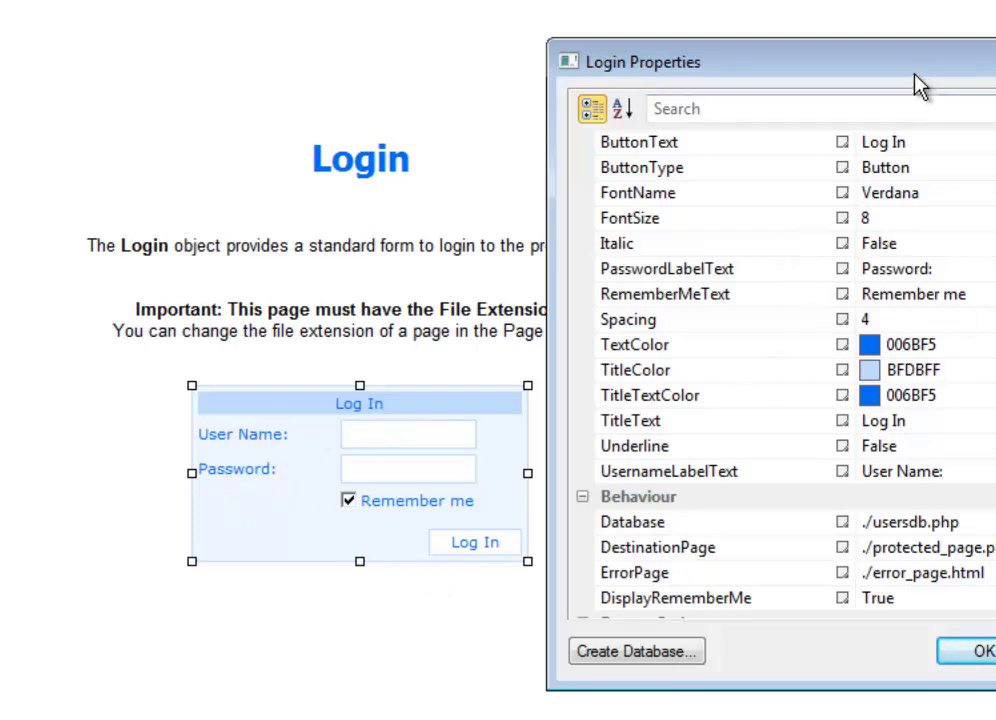
{"action": "left_click_drag", "start_coordinate": [866, 70], "coordinate": [760, 0]}
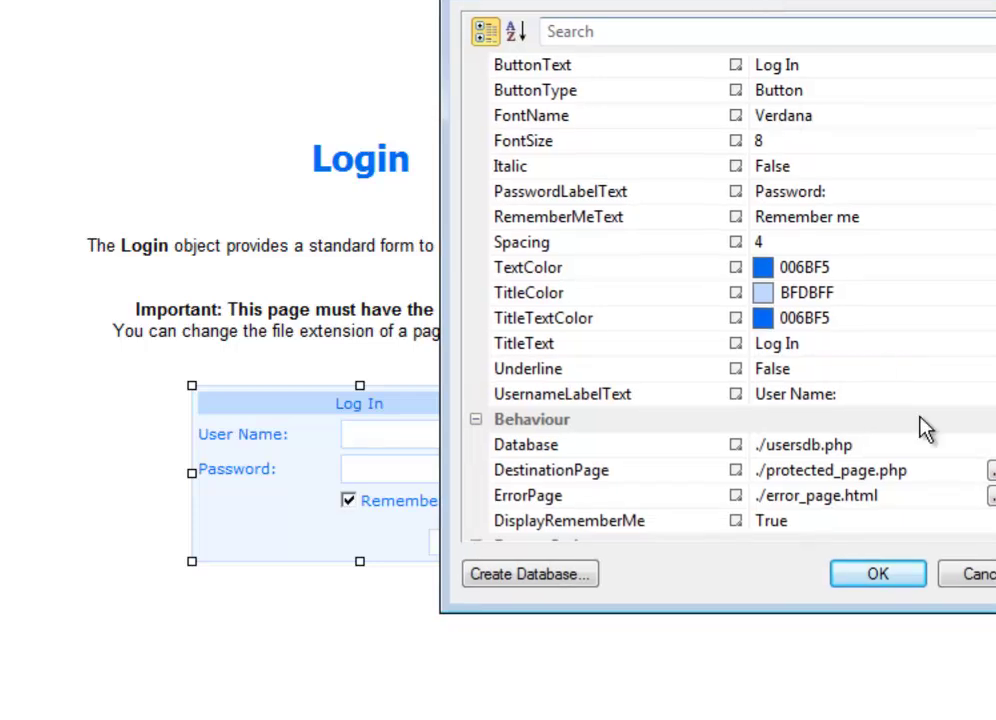
{"action": "left_click_drag", "start_coordinate": [958, 220], "coordinate": [957, 274]}
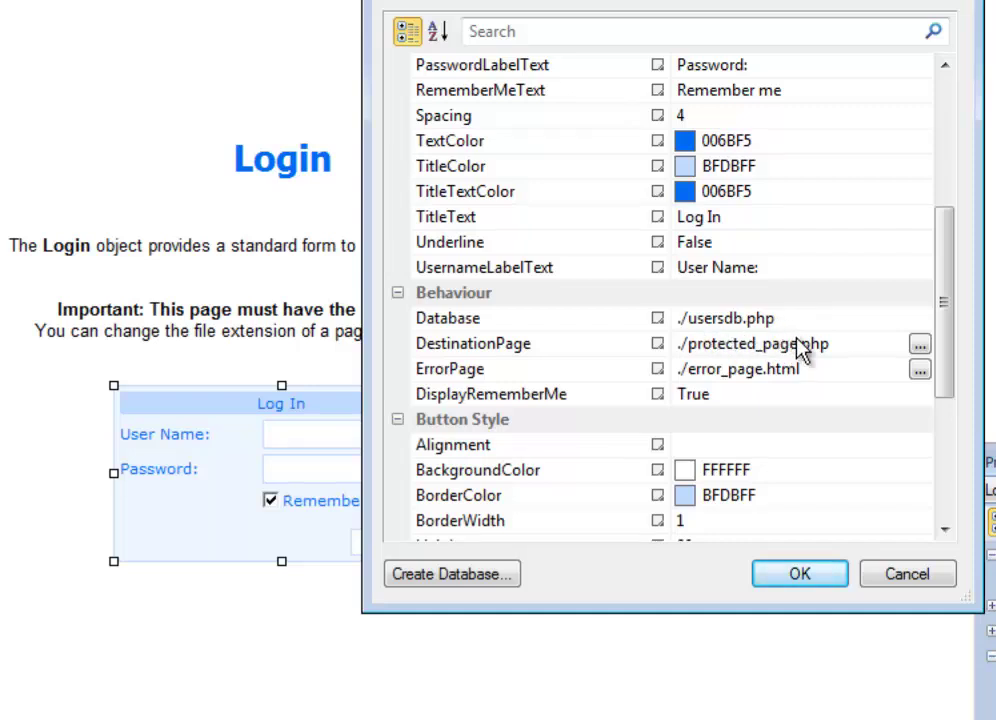
{"action": "left_click", "coordinate": [691, 318]}
{"action": "left_click_drag", "start_coordinate": [688, 318], "coordinate": [728, 320]}
{"action": "left_click", "coordinate": [732, 319]}
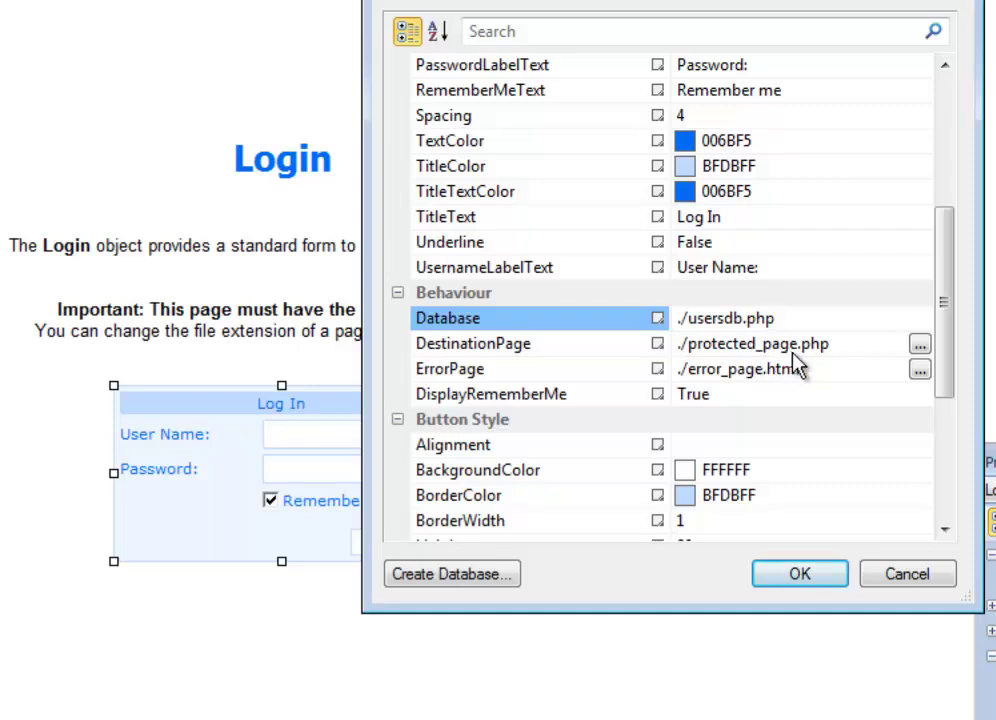
Review the page choices for the Login object's DestinationPage and ErrorPage without changing them, and close its properties.
{"action": "left_click", "coordinate": [919, 346]}
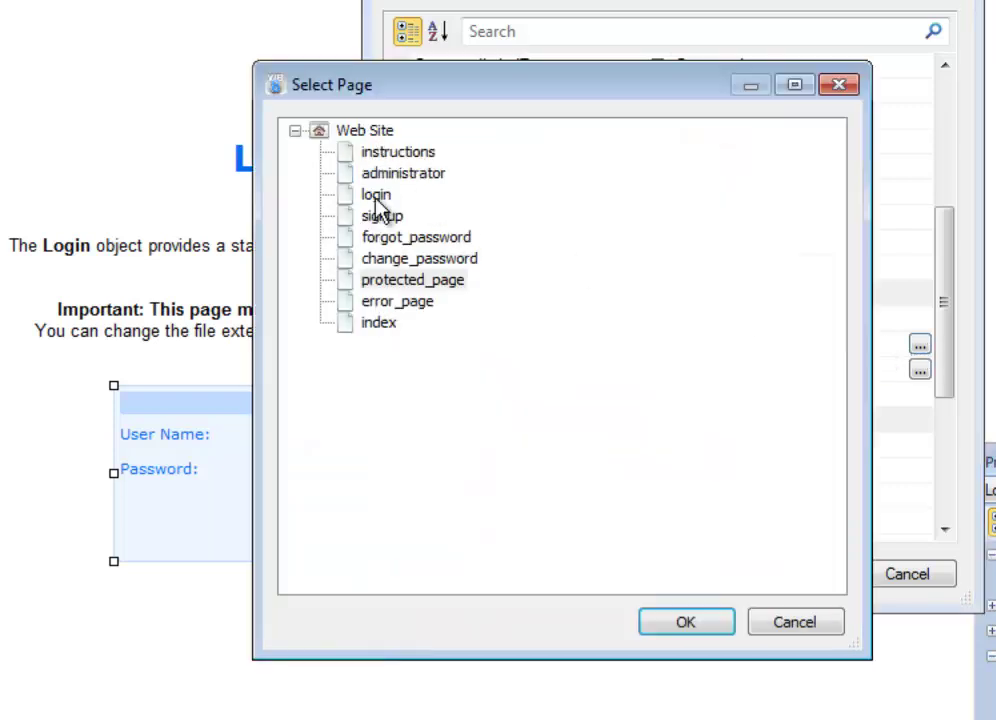
{"action": "left_click", "coordinate": [795, 622]}
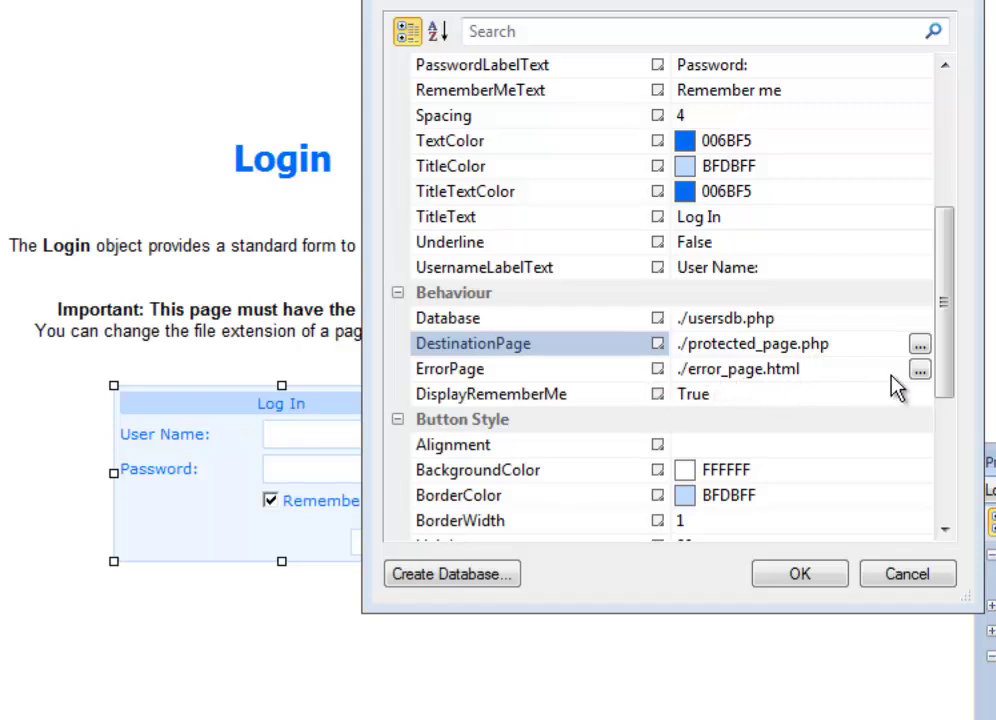
{"action": "left_click", "coordinate": [919, 370]}
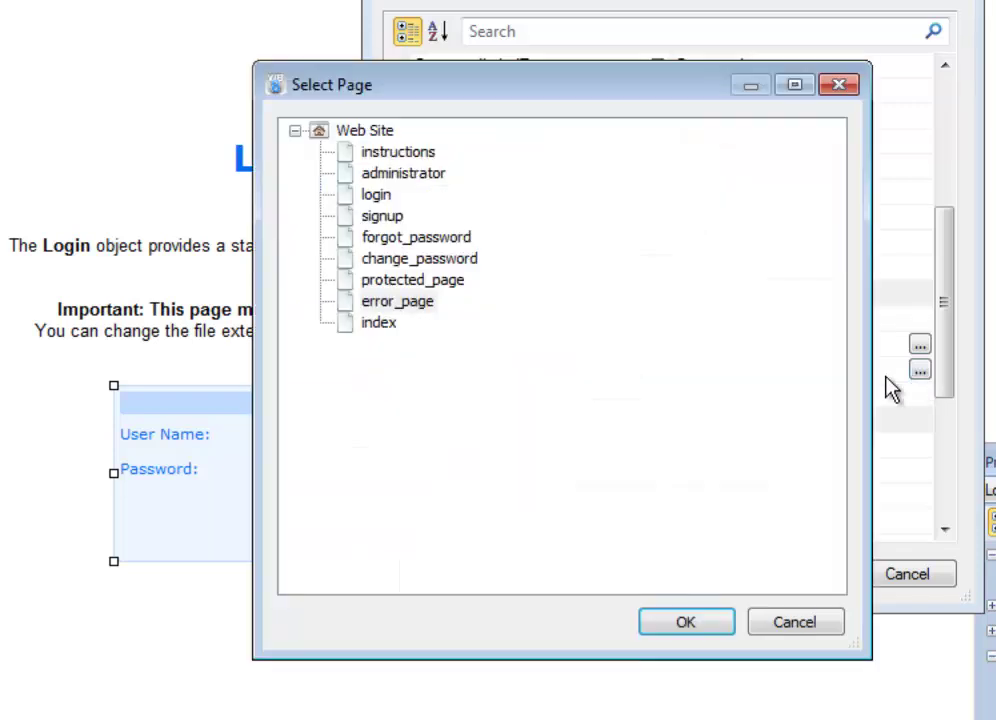
{"action": "left_click", "coordinate": [382, 306]}
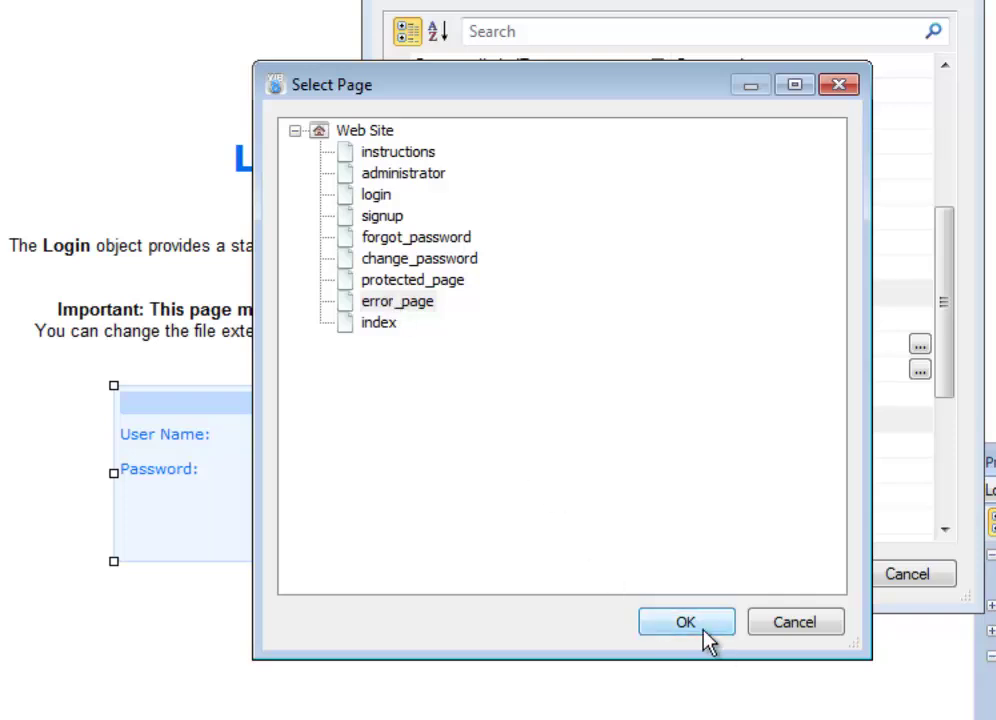
{"action": "left_click", "coordinate": [800, 628]}
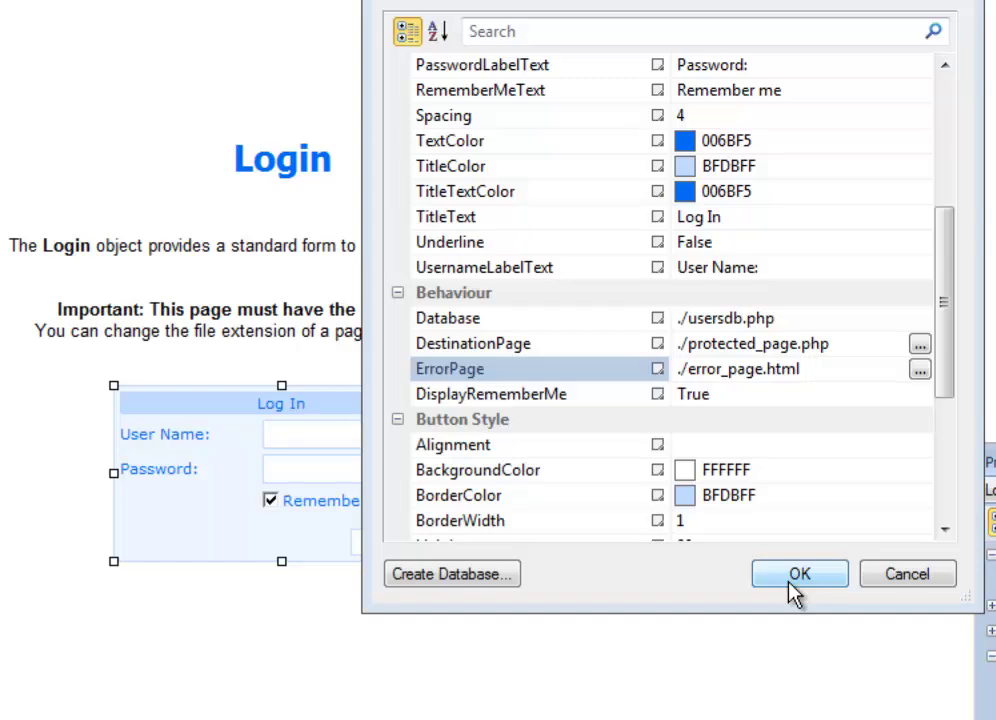
{"action": "scroll", "coordinate": [789, 584], "scroll_direction": "down", "scroll_amount": 4}
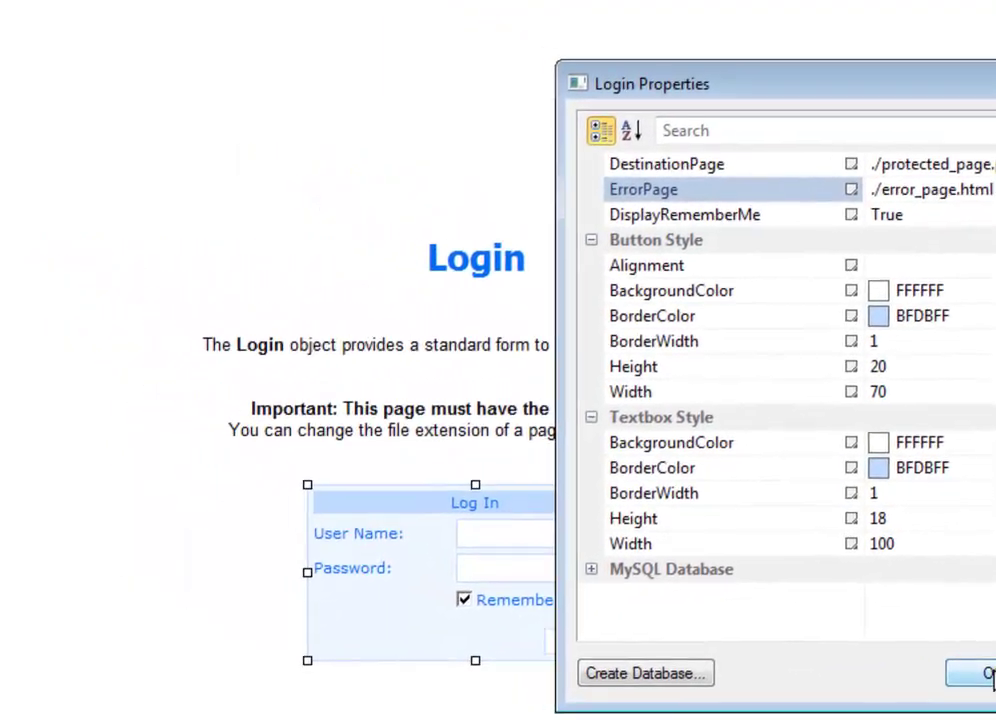
{"action": "left_click", "coordinate": [990, 675]}
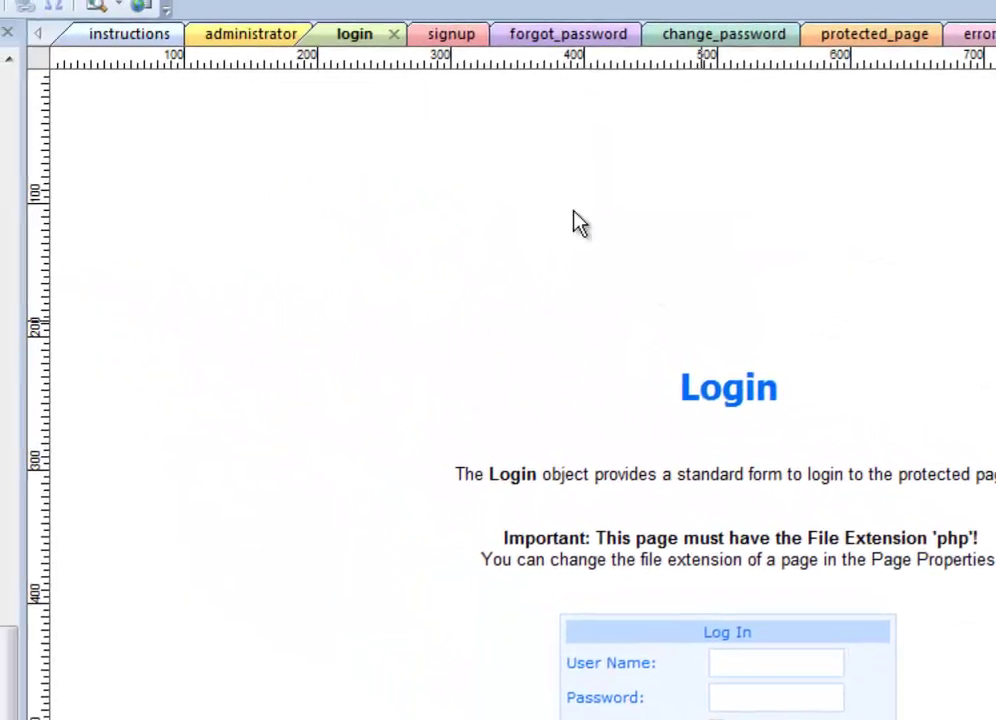
Check the signup page's file extension and its publishing, search index and site map options in the page properties.
{"action": "left_click", "coordinate": [455, 36]}
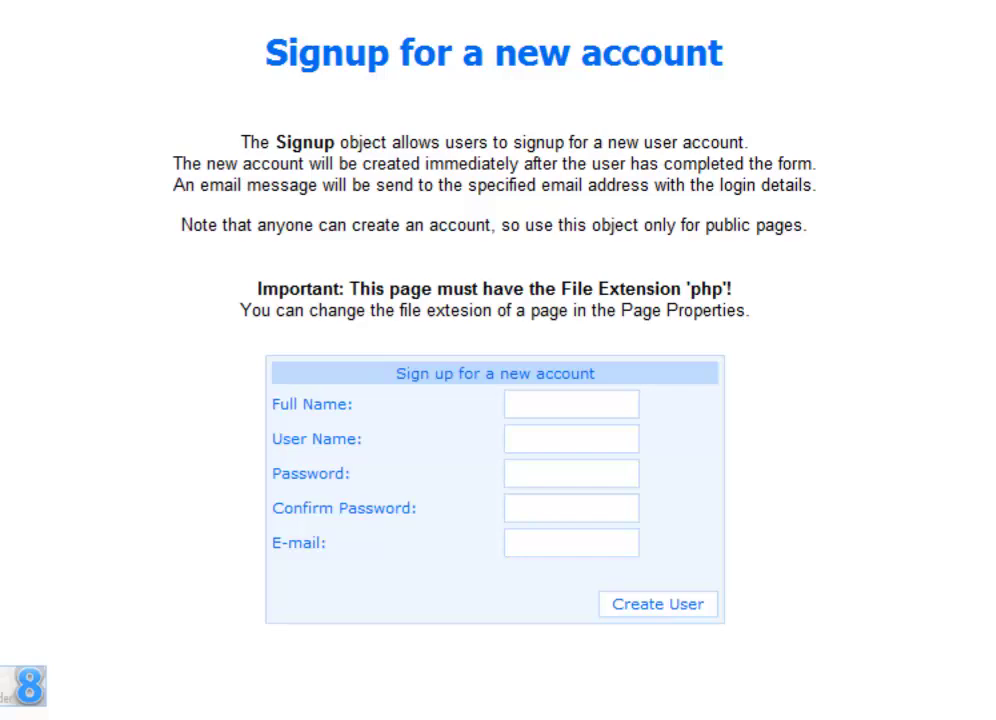
{"action": "right_click", "coordinate": [898, 6]}
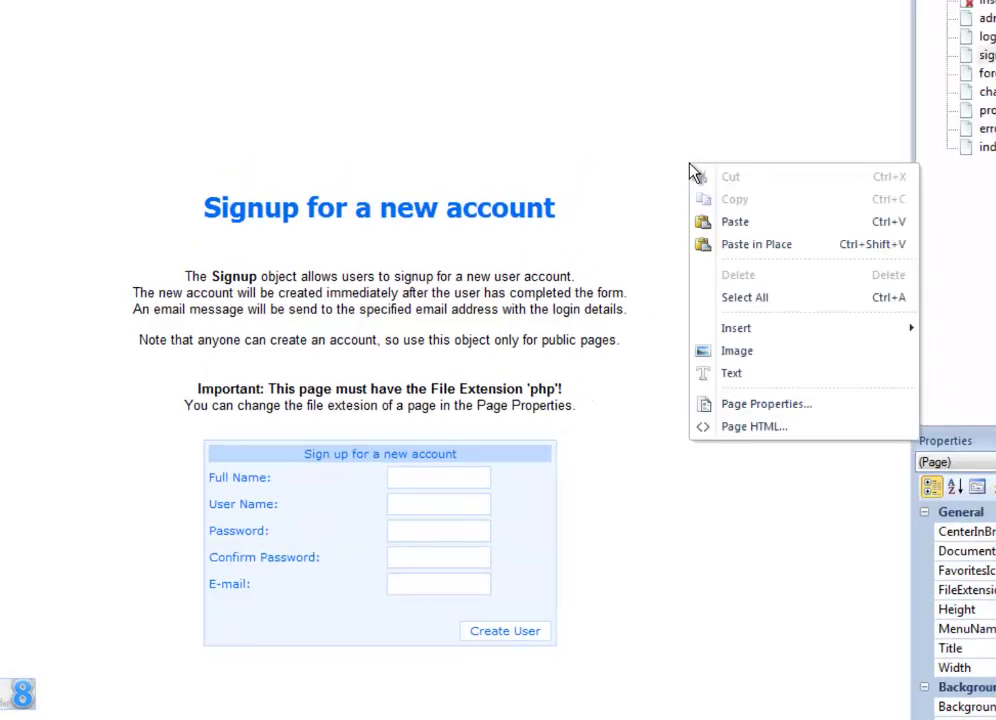
{"action": "left_click", "coordinate": [777, 405]}
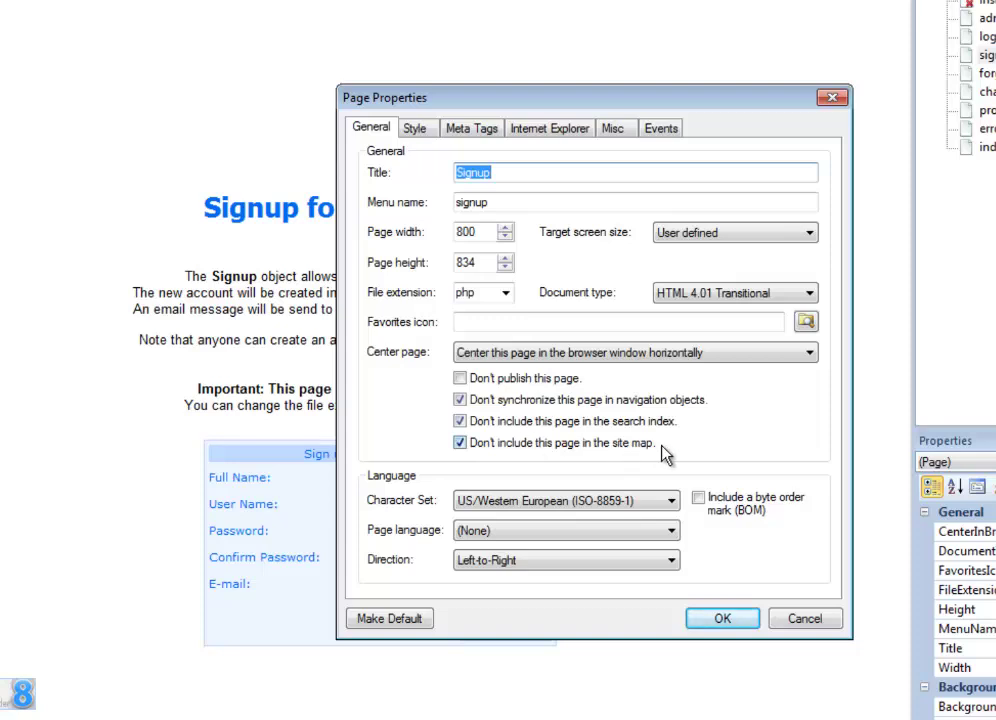
{"action": "left_click", "coordinate": [740, 620]}
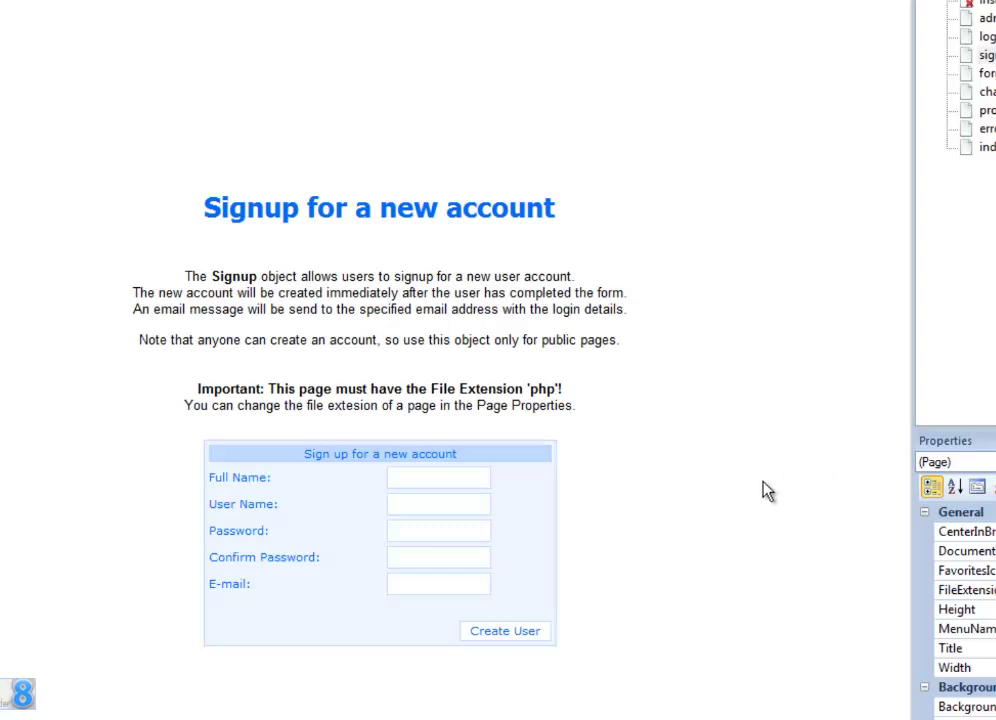
Open the Signup object's properties and examine its AccountActivation property in the Behaviour section.
{"action": "double_click", "coordinate": [541, 505]}
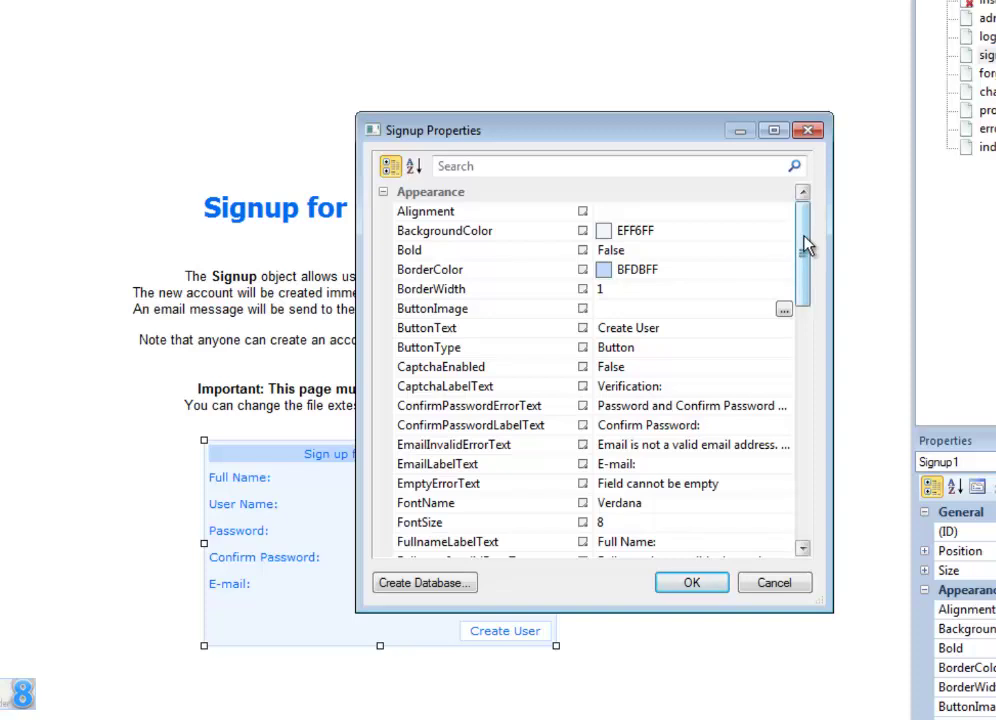
{"action": "left_click_drag", "start_coordinate": [807, 245], "coordinate": [806, 258]}
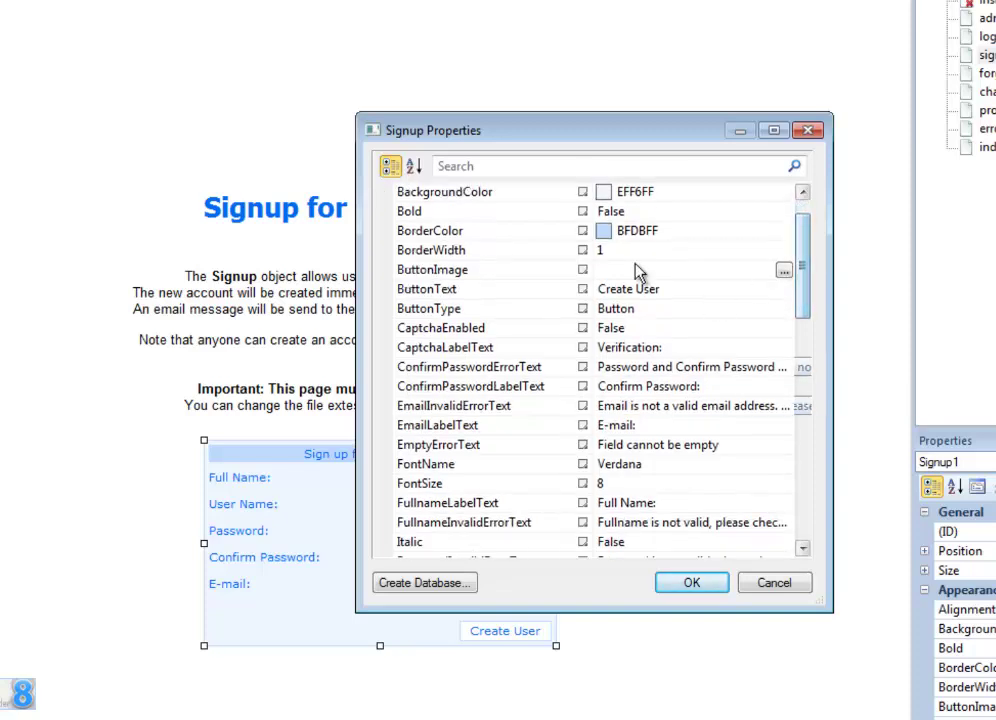
{"action": "left_click_drag", "start_coordinate": [810, 252], "coordinate": [807, 393]}
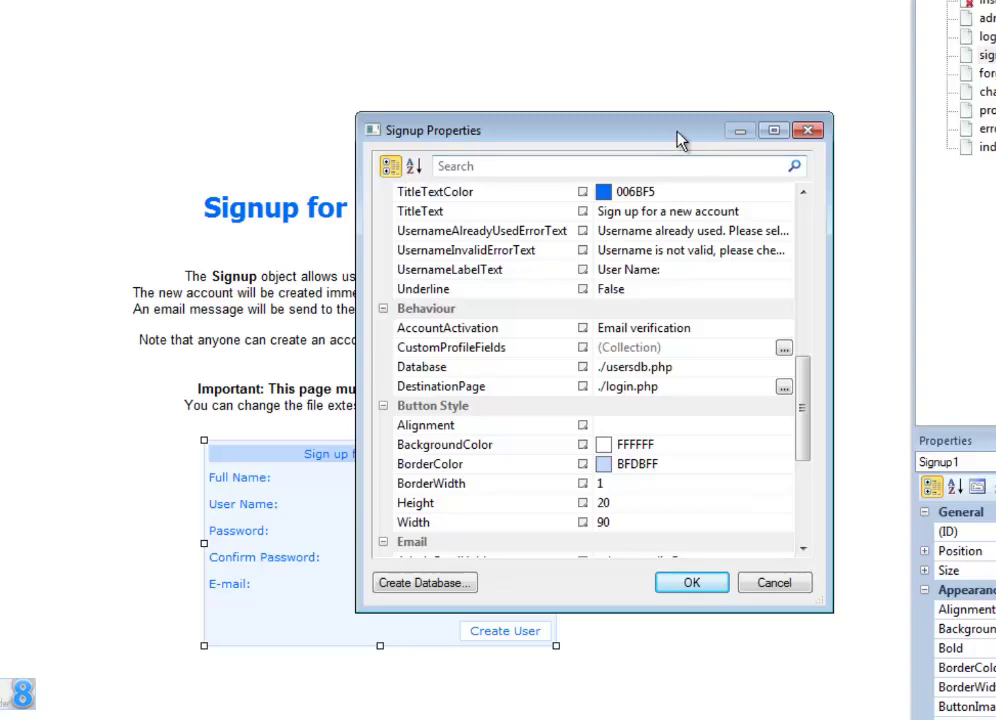
{"action": "left_click_drag", "start_coordinate": [679, 138], "coordinate": [772, 120]}
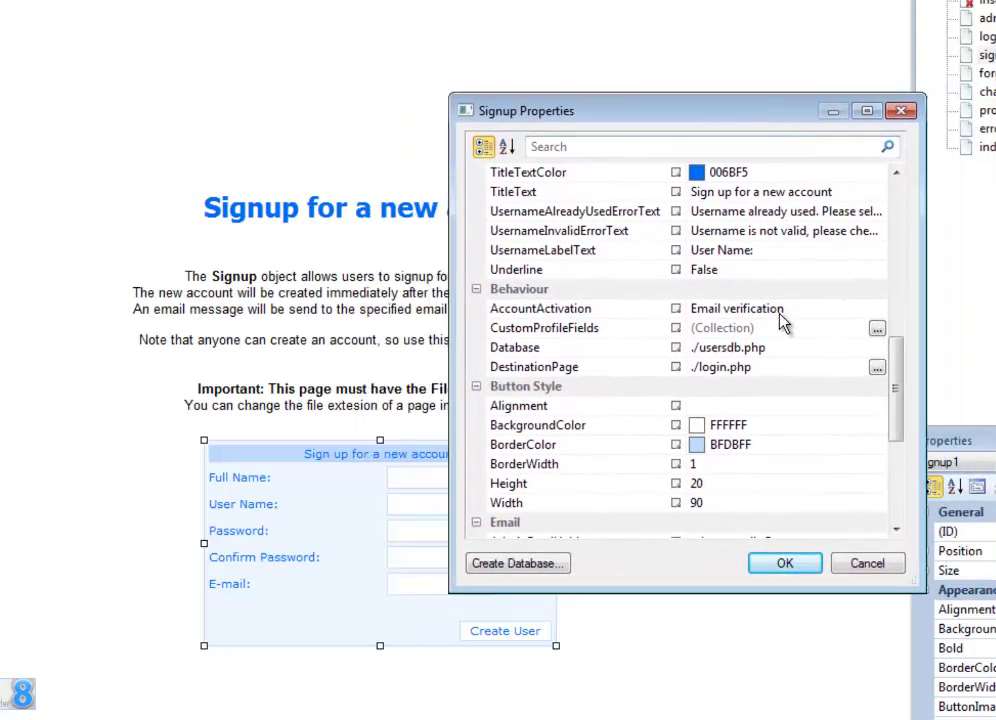
{"action": "left_click", "coordinate": [782, 312]}
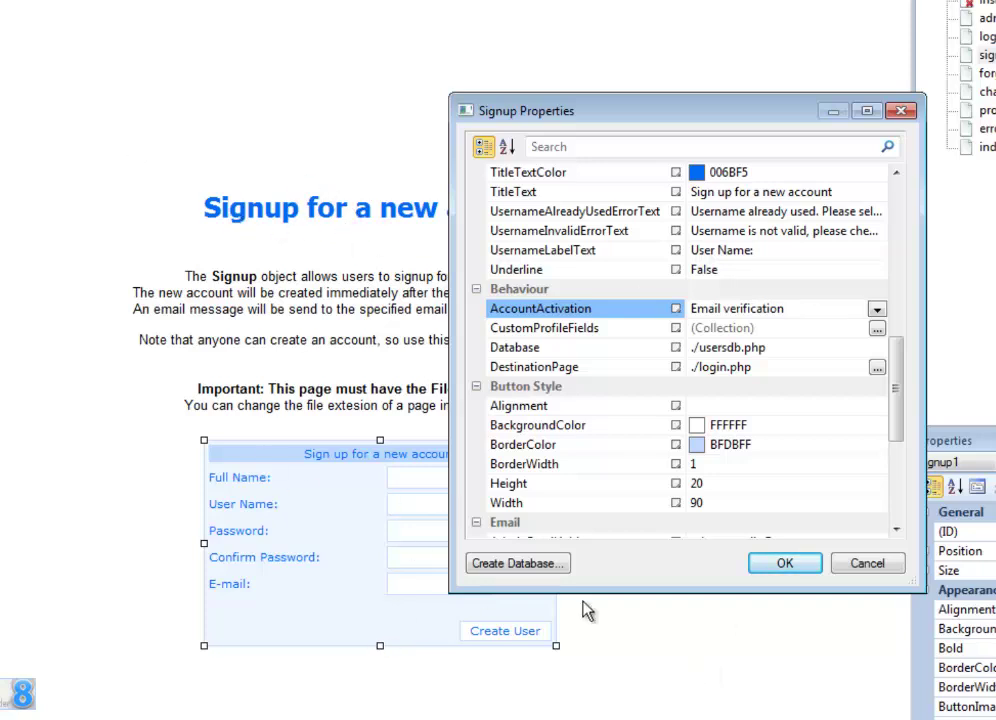
Try the Automatic and Administrator options for the Signup object's AccountActivation property.
{"action": "left_click", "coordinate": [876, 308]}
{"action": "left_click", "coordinate": [758, 326]}
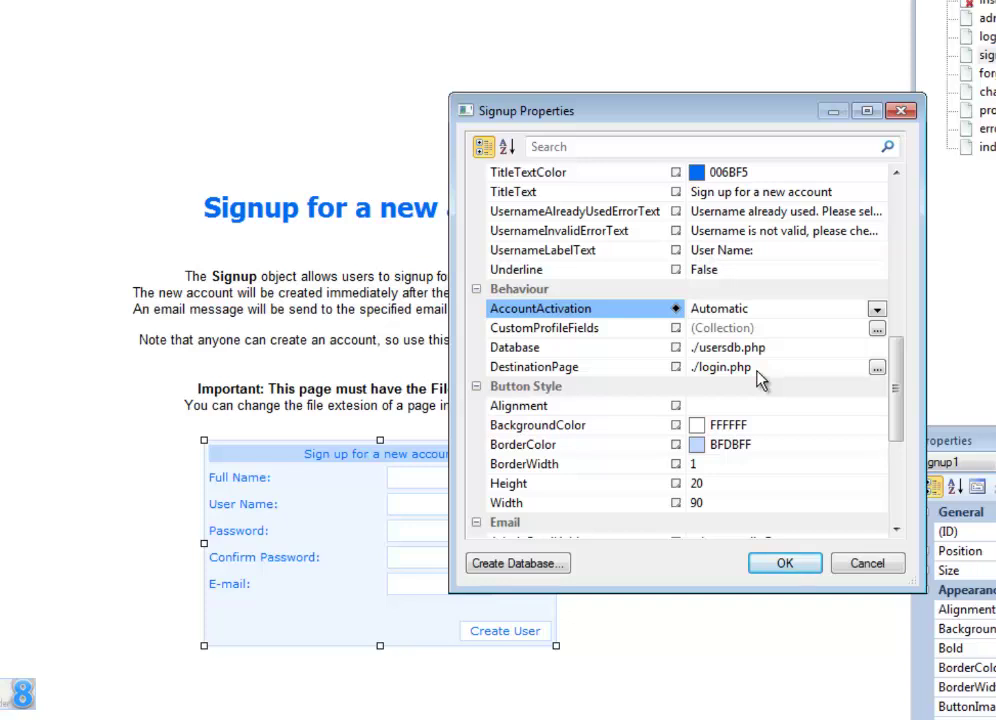
{"action": "left_click", "coordinate": [876, 310]}
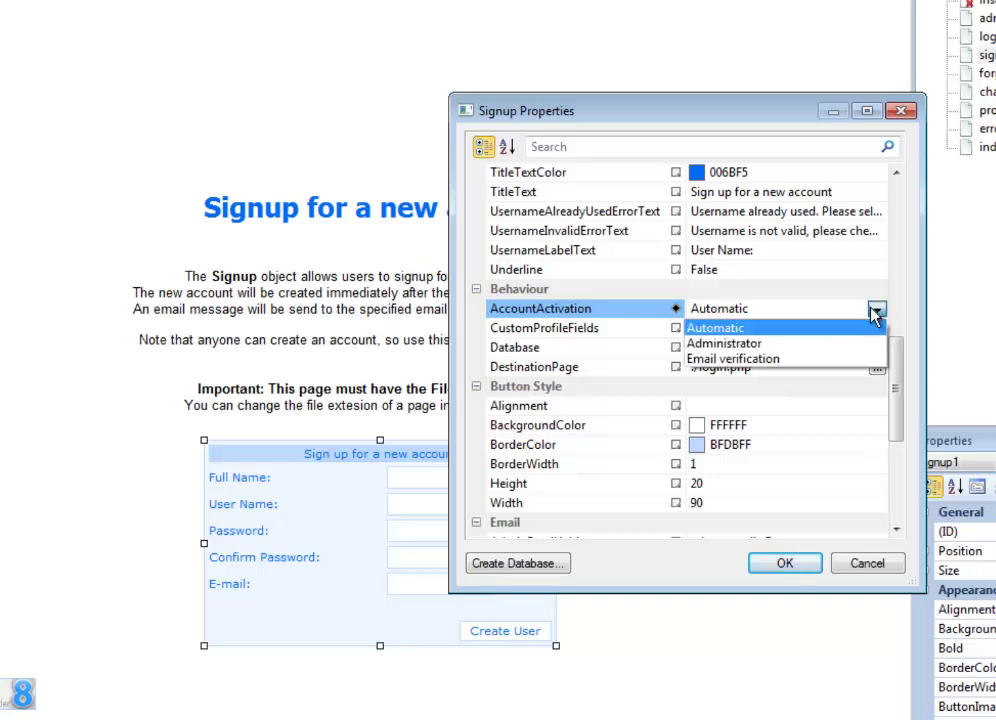
{"action": "left_click", "coordinate": [751, 344]}
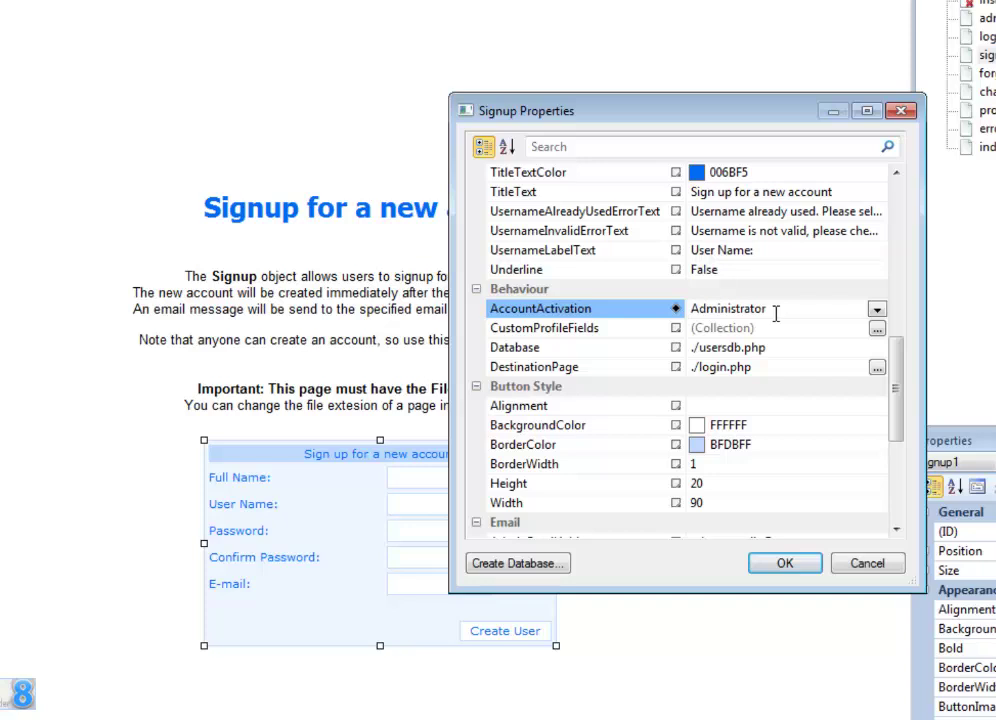
{"action": "left_click", "coordinate": [876, 310]}
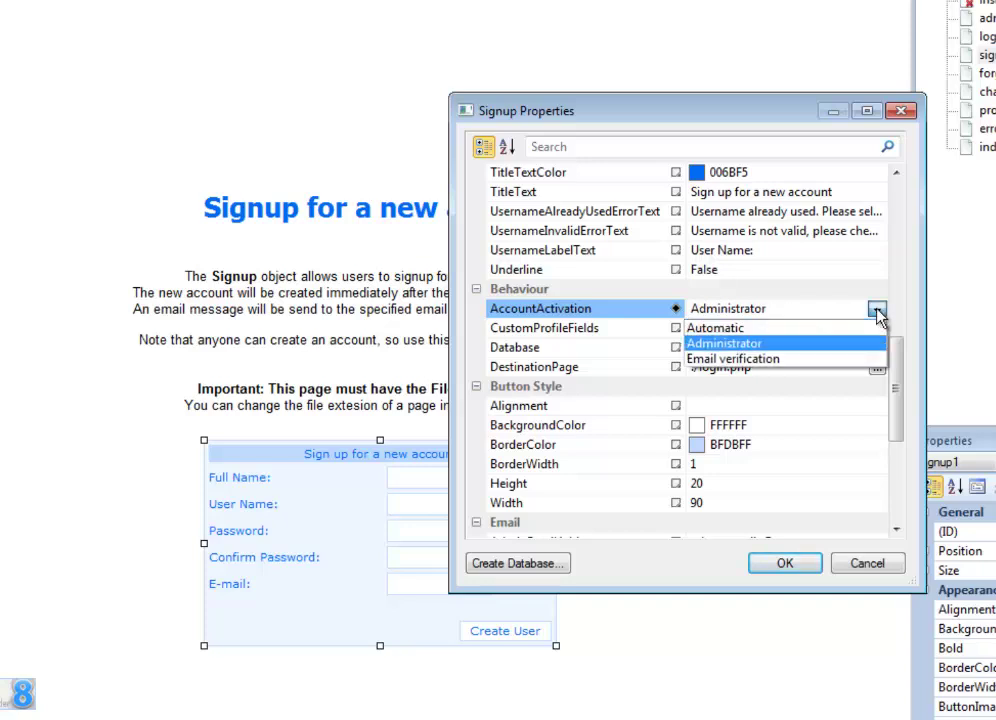
{"action": "left_click", "coordinate": [740, 331]}
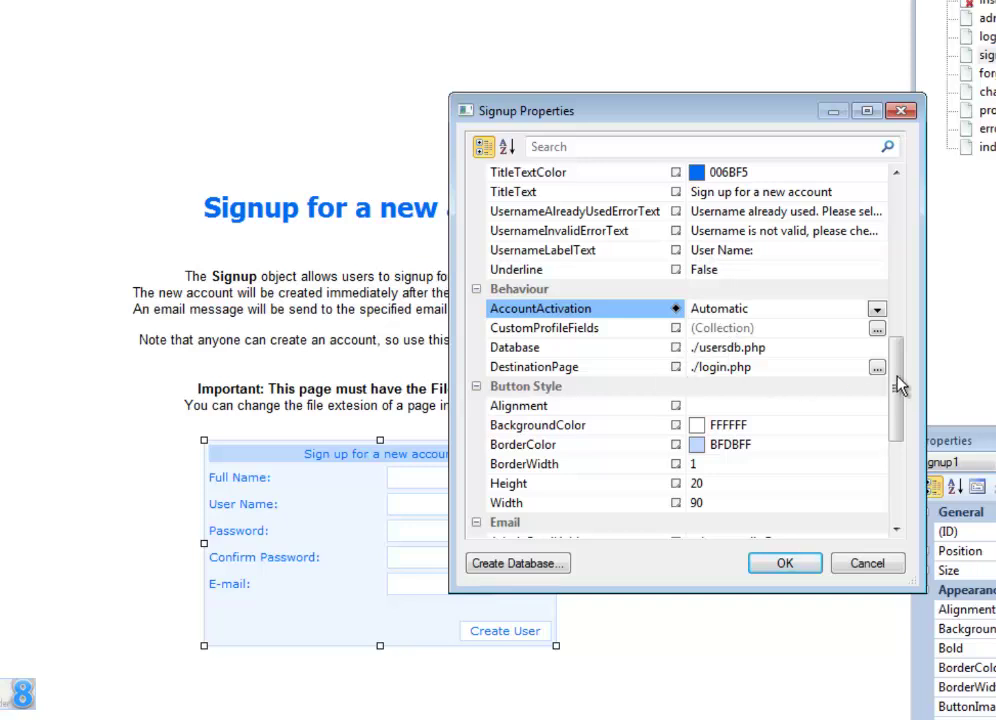
Set the Signup object's AccountActivation to Email verification and view its Email settings.
{"action": "mouse_move", "coordinate": [903, 395]}
{"action": "left_mouse_down"}
{"action": "mouse_move", "coordinate": [903, 423]}
{"action": "mouse_move", "coordinate": [903, 405]}
{"action": "left_mouse_up"}
{"action": "left_click", "coordinate": [876, 250]}
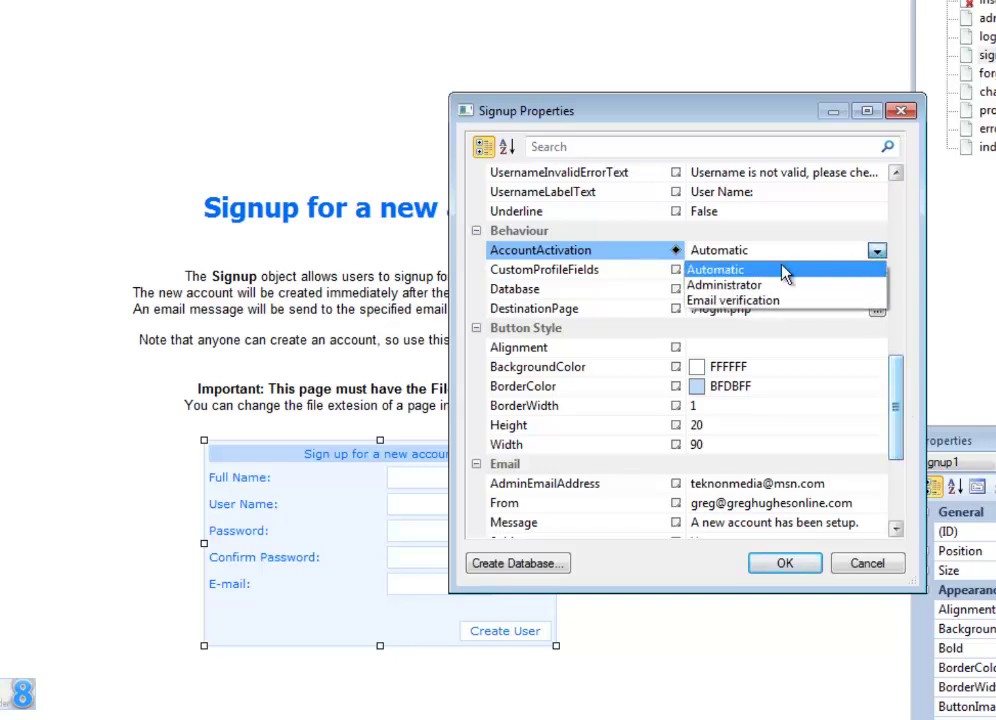
{"action": "left_click", "coordinate": [735, 300]}
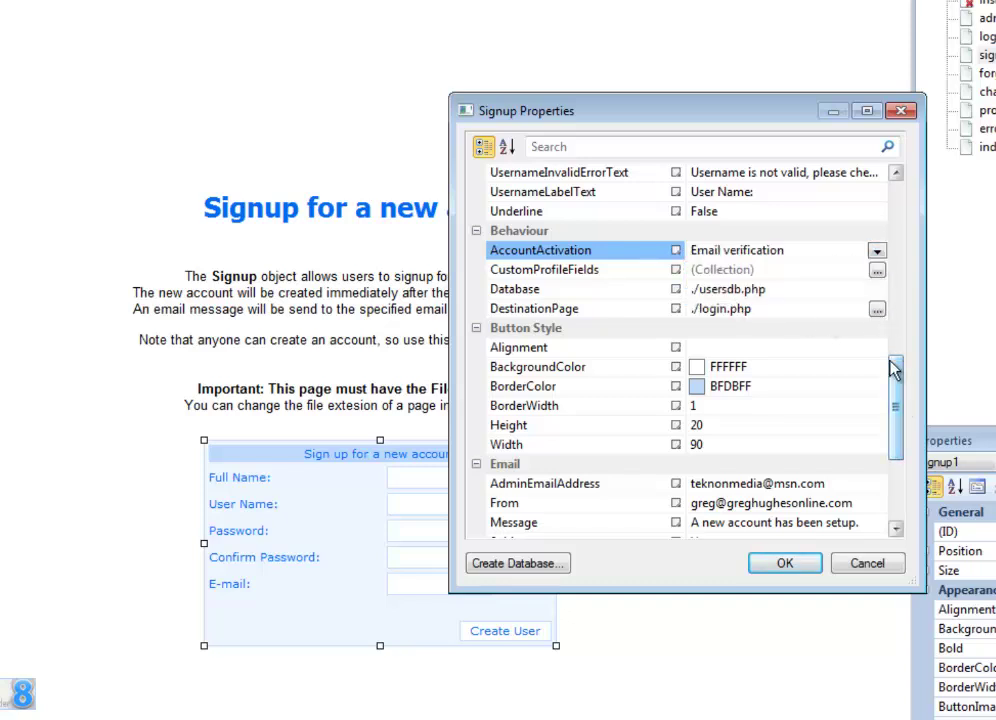
{"action": "left_click_drag", "start_coordinate": [893, 370], "coordinate": [898, 392]}
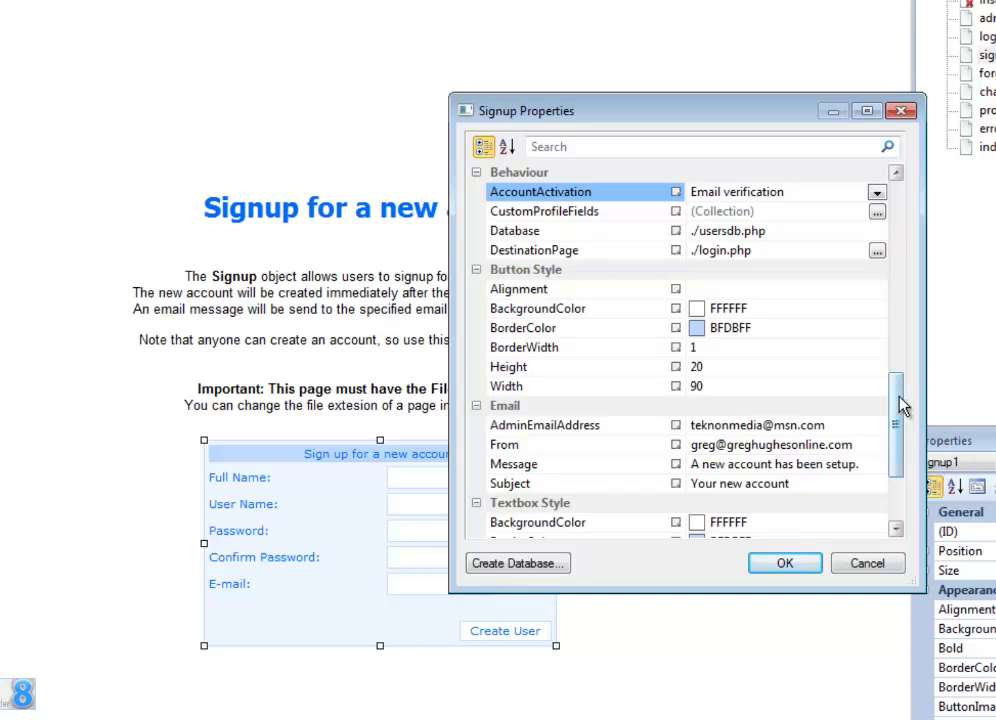
Examine the Signup object's Email settings: the administrator address, sender address, message and subject.
{"action": "left_click_drag", "start_coordinate": [898, 400], "coordinate": [900, 424]}
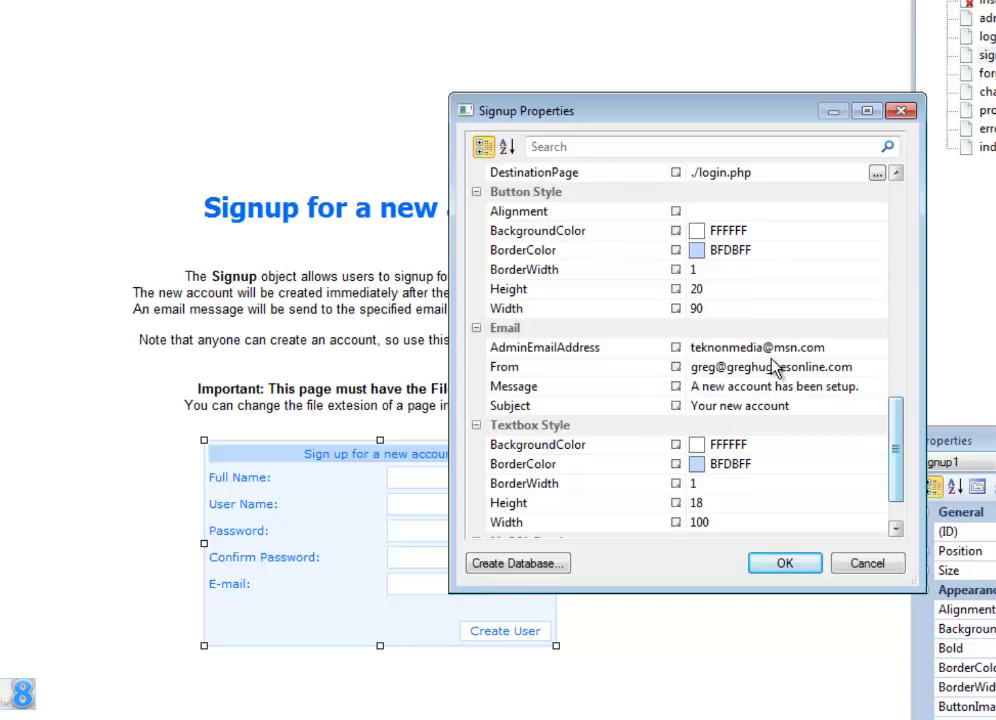
{"action": "left_click", "coordinate": [694, 389]}
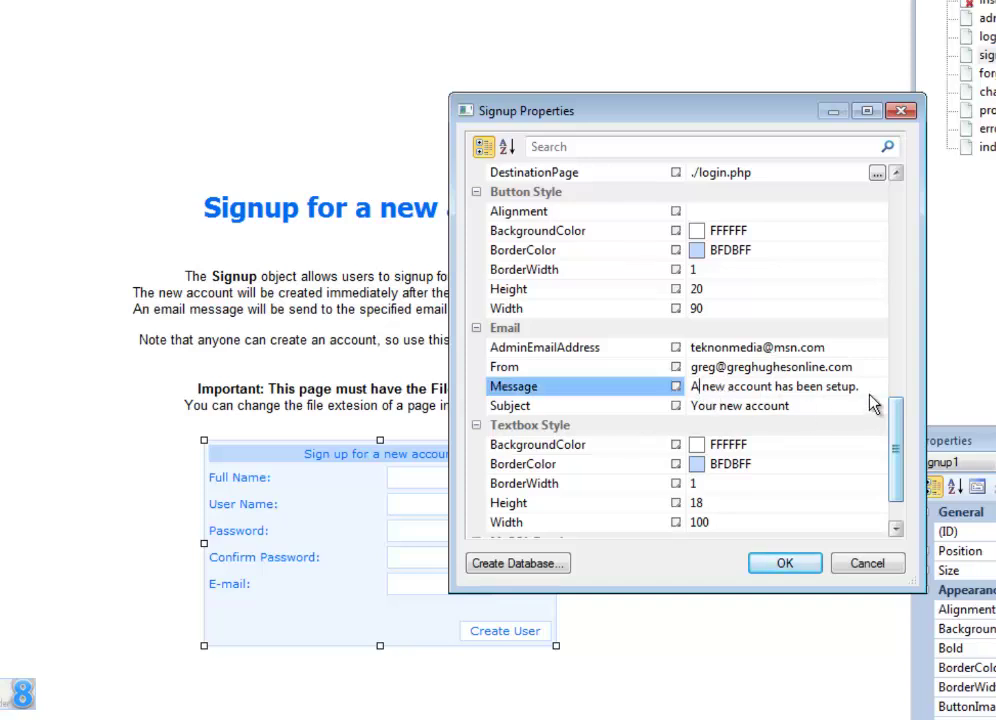
{"action": "left_click_drag", "start_coordinate": [862, 393], "coordinate": [769, 381]}
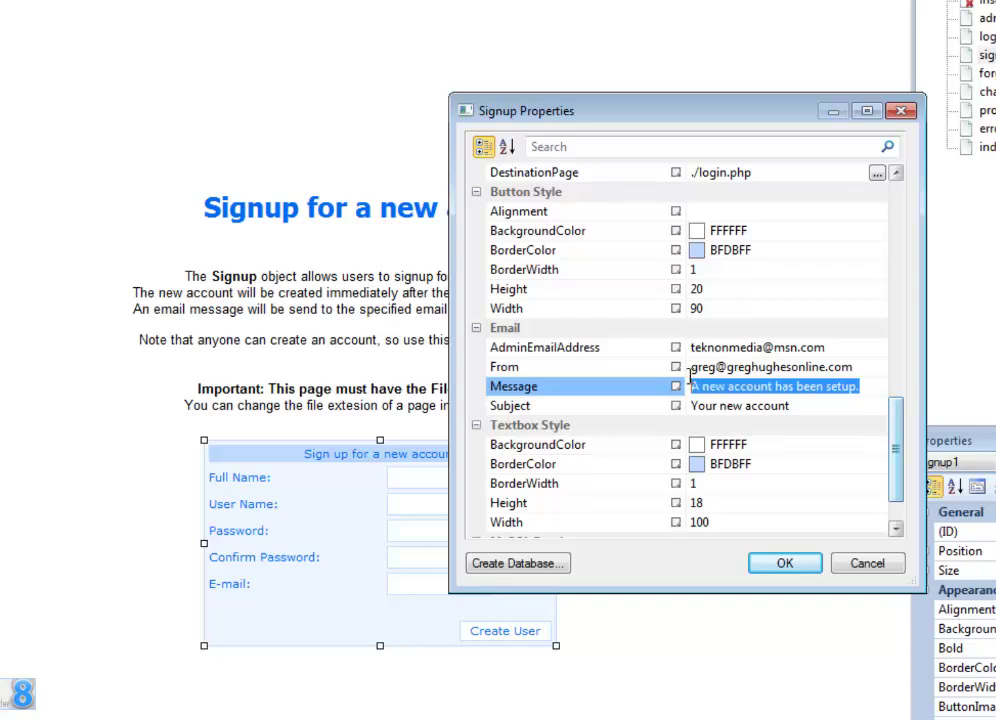
{"action": "left_click", "coordinate": [864, 387]}
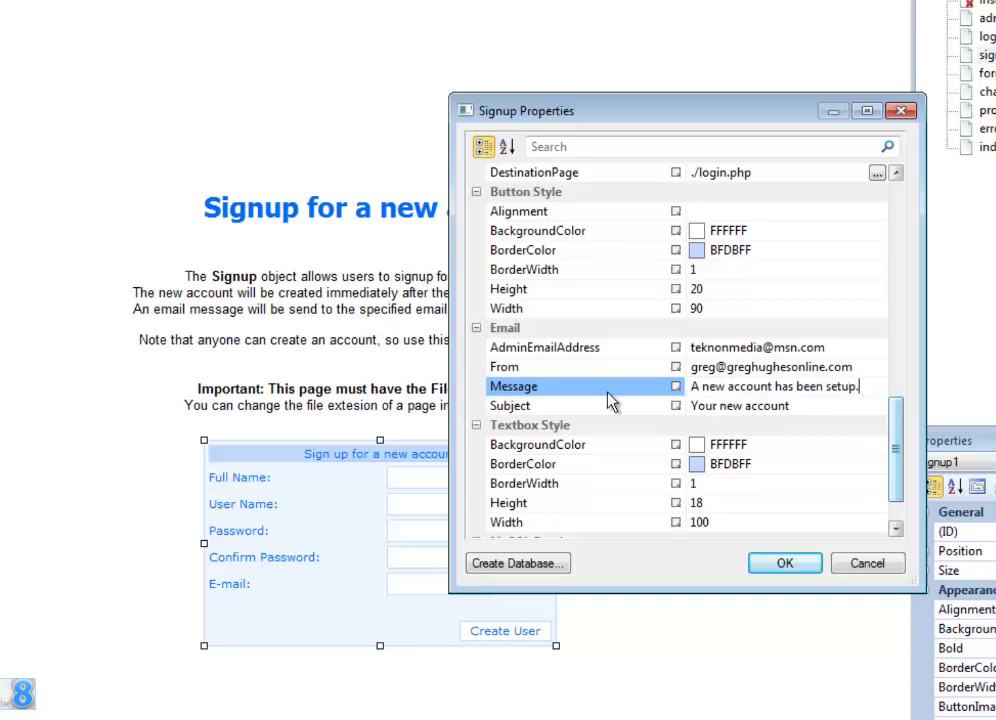
{"action": "left_click", "coordinate": [780, 404]}
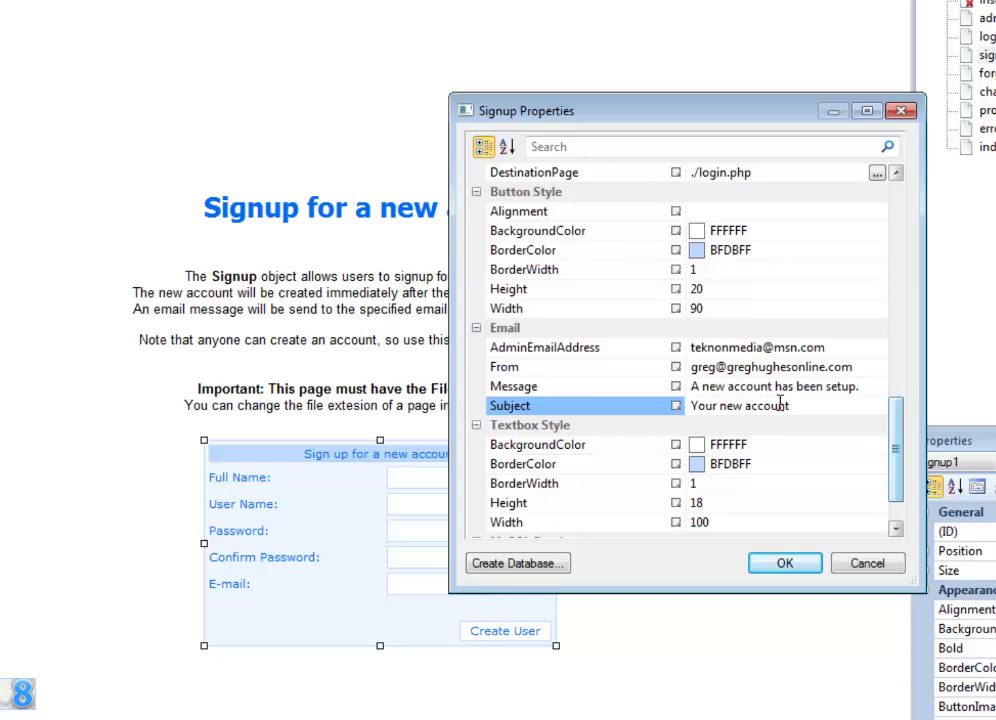
{"action": "scroll", "coordinate": [780, 404], "scroll_direction": "down", "scroll_amount": 1}
{"action": "scroll", "coordinate": [782, 407], "scroll_direction": "up", "scroll_amount": 3}
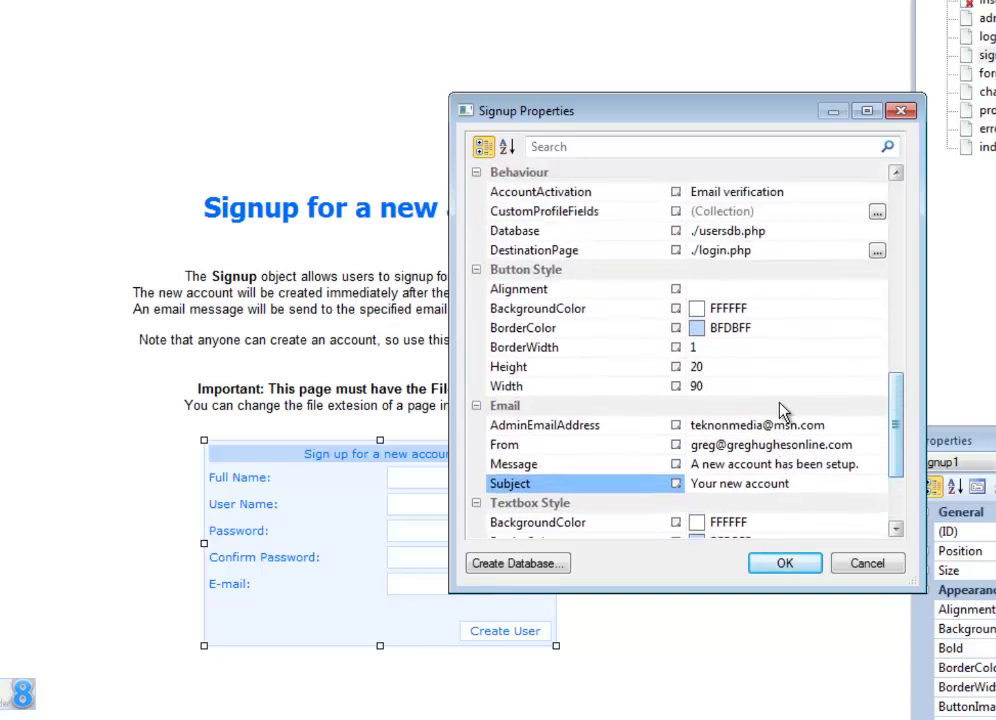
{"action": "scroll", "coordinate": [782, 411], "scroll_direction": "up", "scroll_amount": 1}
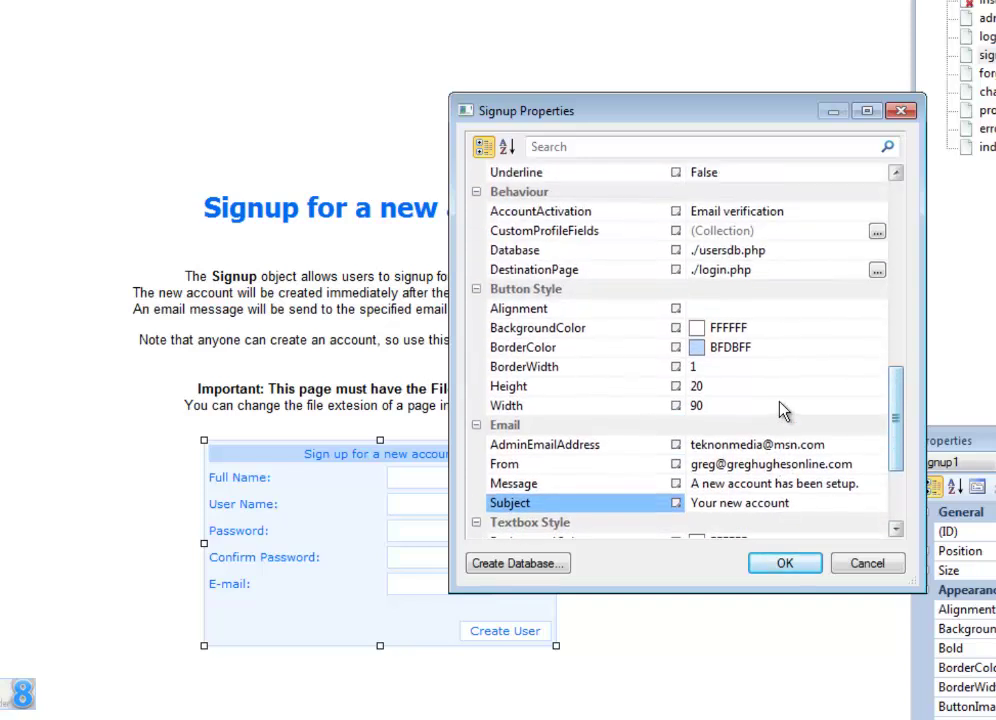
{"action": "scroll", "coordinate": [838, 424], "scroll_direction": "down", "scroll_amount": 3}
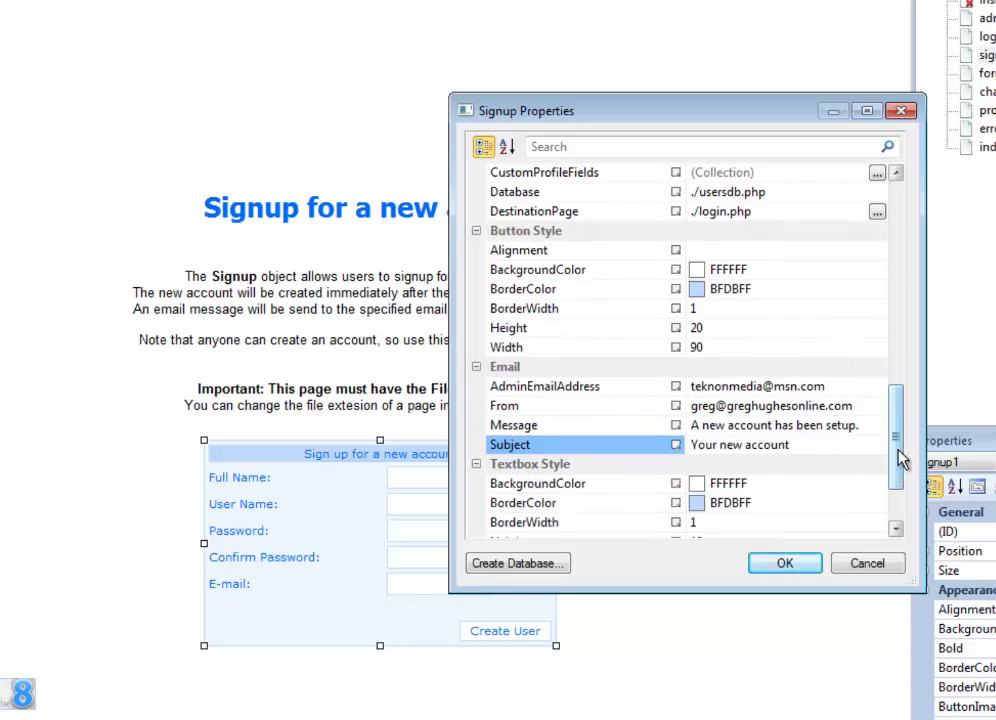
Set the Signup object's AccountActivation to Automatic, apply the properties and deselect the object.
{"action": "left_click_drag", "start_coordinate": [900, 450], "coordinate": [905, 378]}
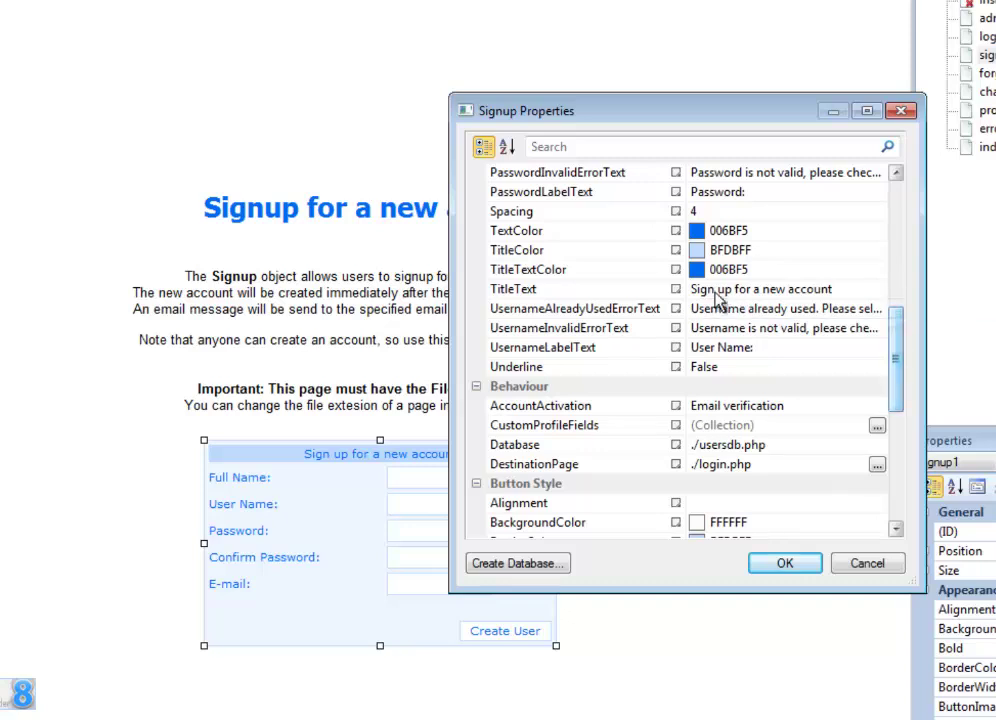
{"action": "left_click", "coordinate": [876, 406]}
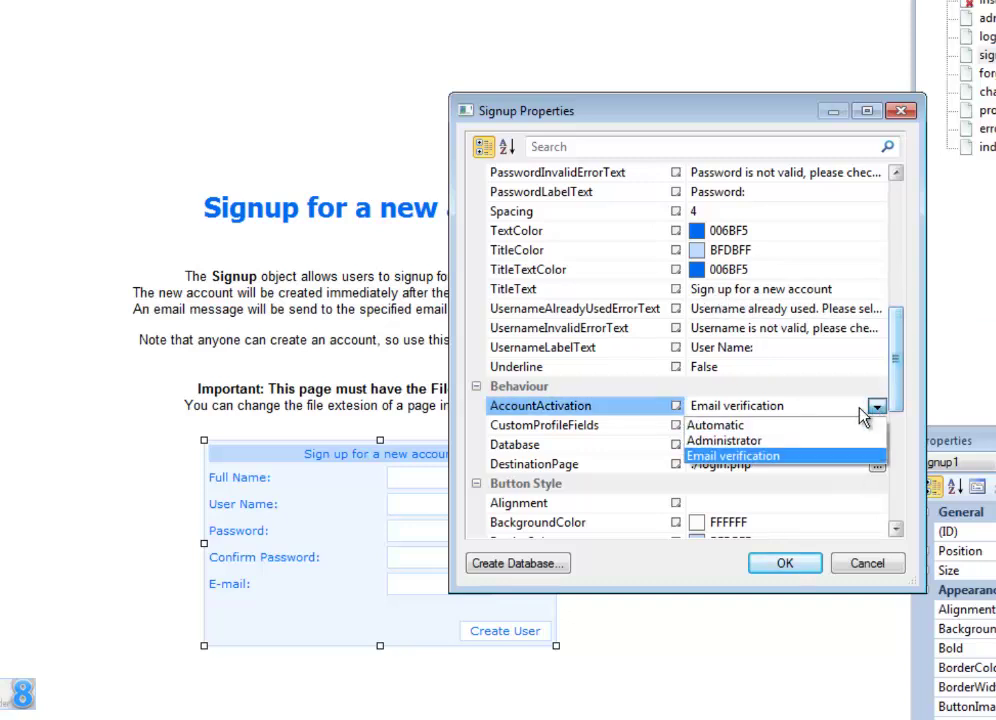
{"action": "left_click", "coordinate": [738, 426]}
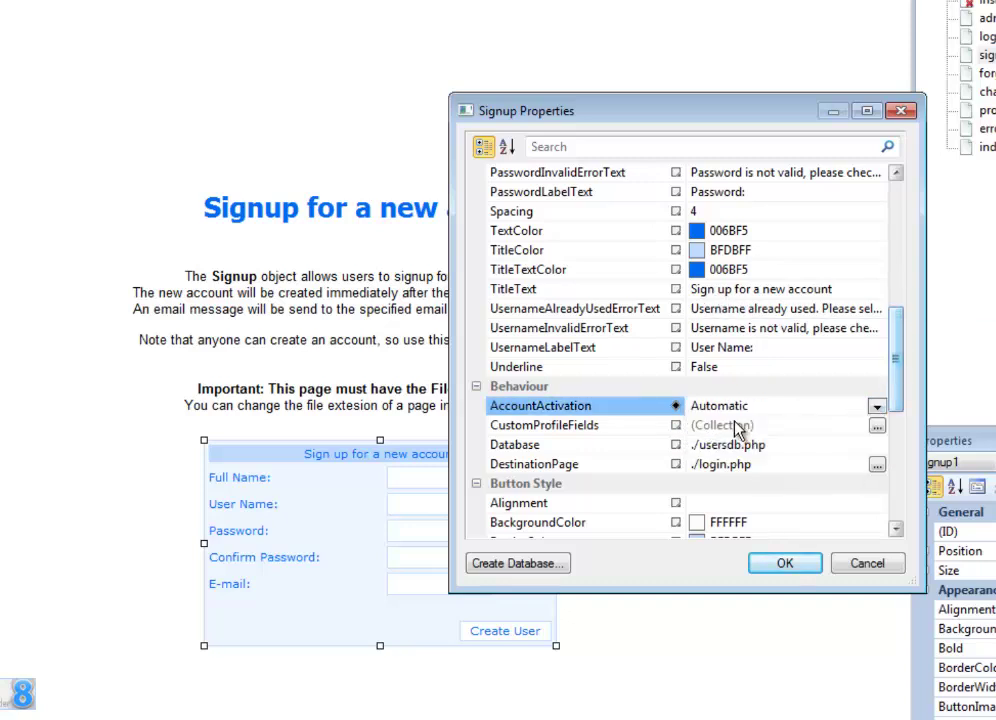
{"action": "left_click_drag", "start_coordinate": [900, 360], "coordinate": [900, 437]}
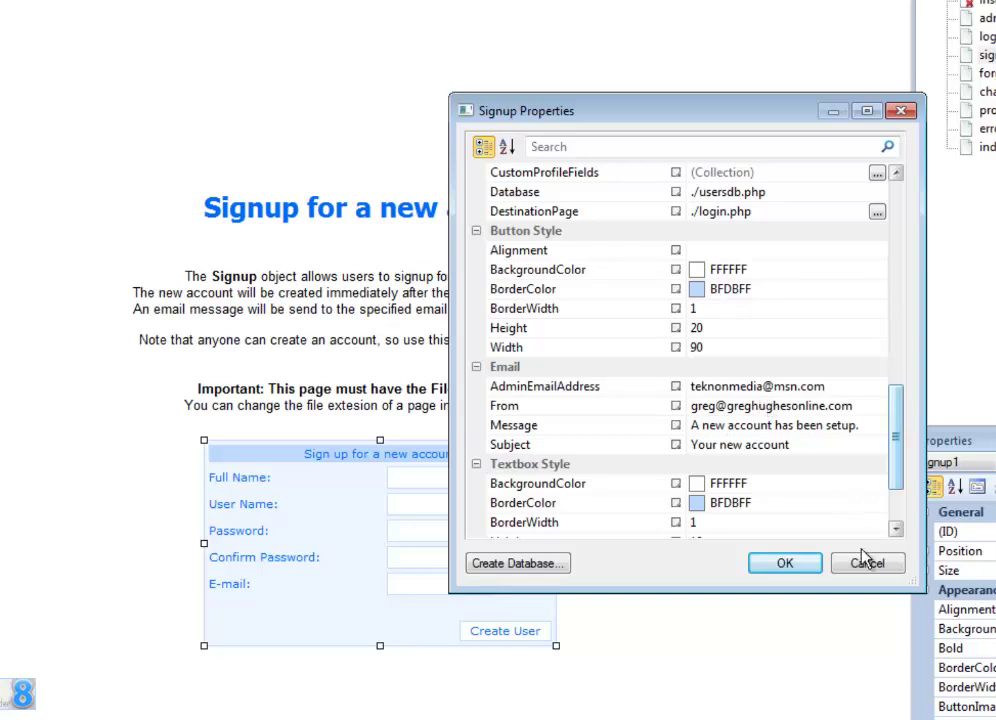
{"action": "left_click", "coordinate": [786, 564]}
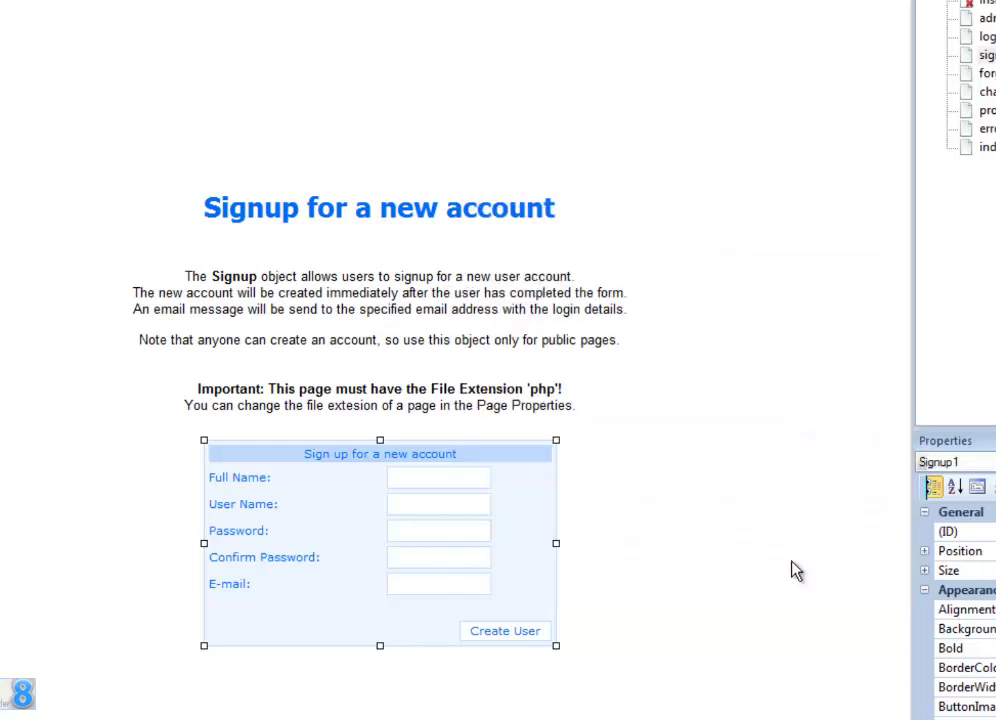
{"action": "left_click", "coordinate": [778, 516]}
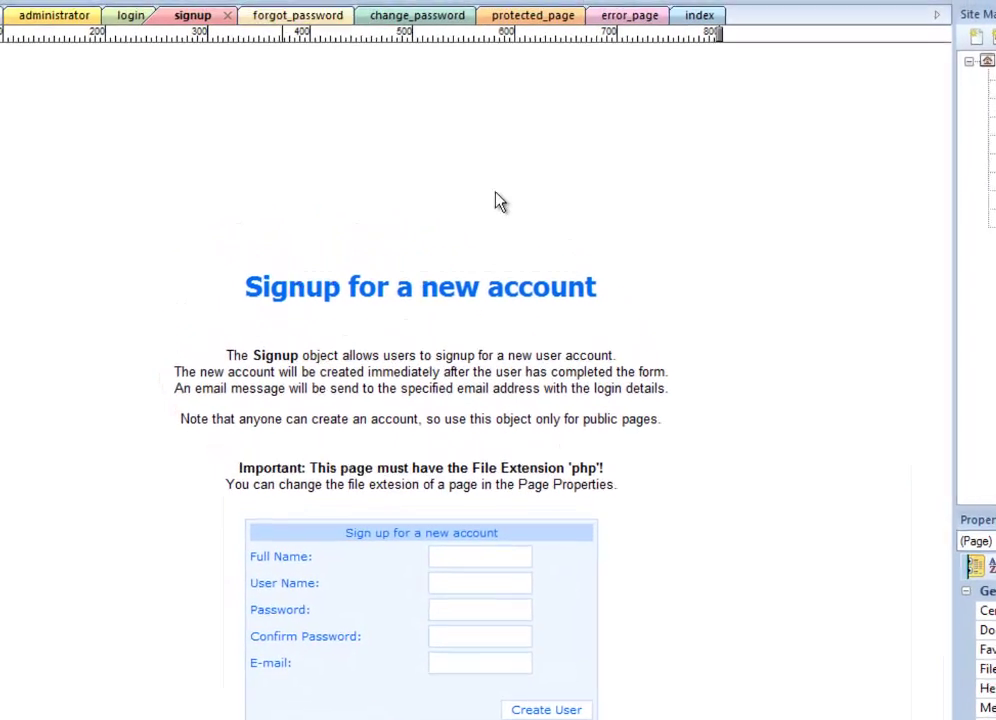
On the forgot_password page, check the Password Recovery object's Behaviour properties, including its database and destination page.
{"action": "left_click", "coordinate": [262, 15]}
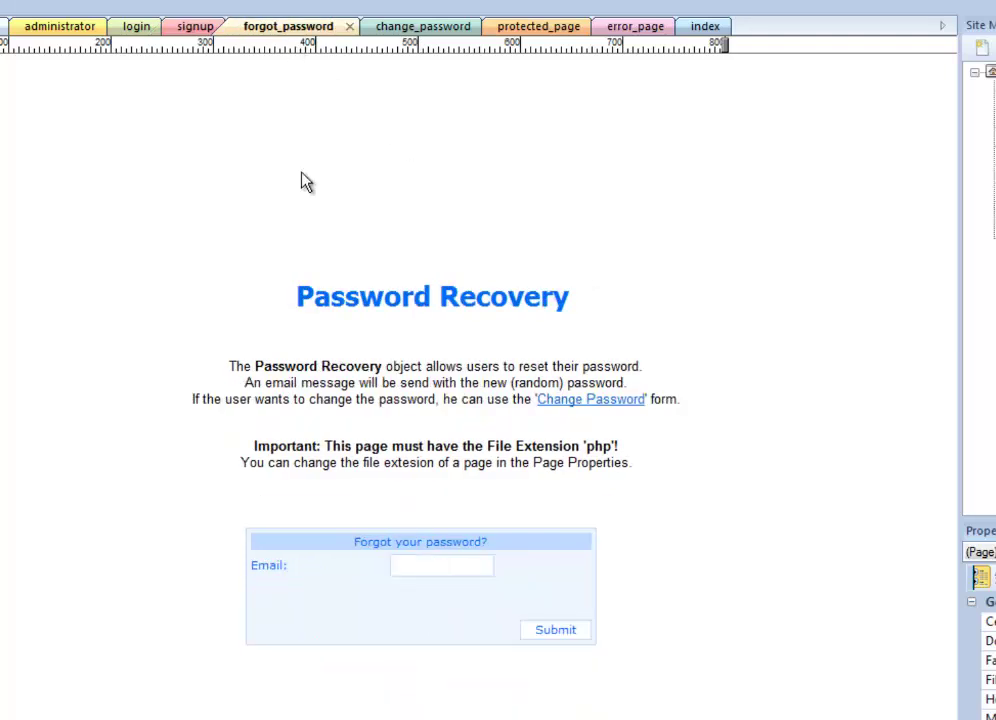
{"action": "double_click", "coordinate": [527, 558]}
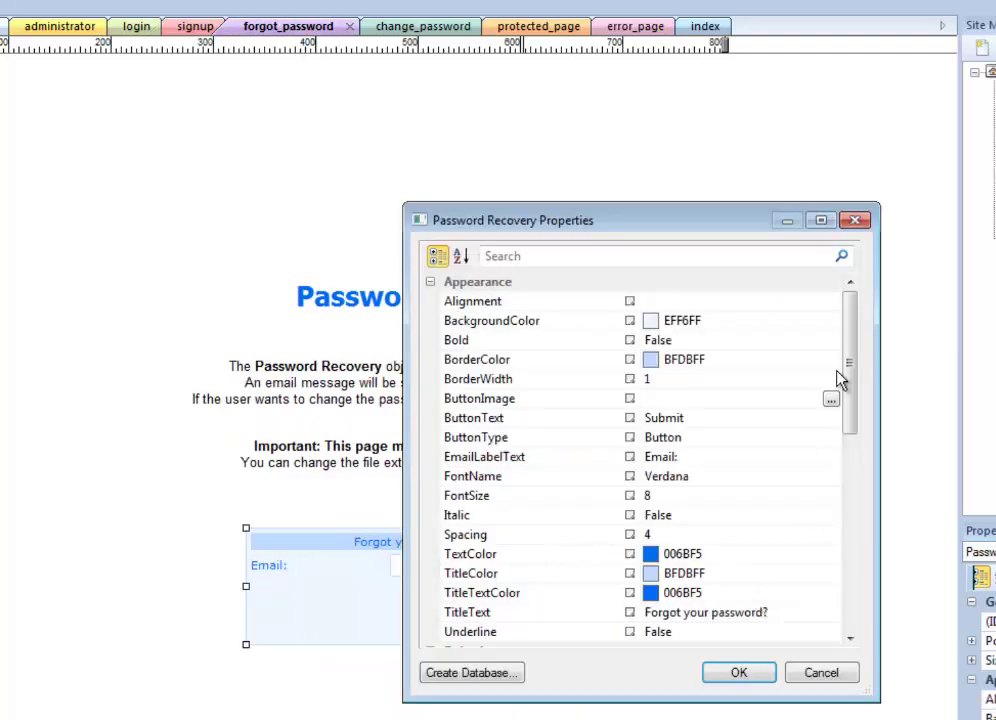
{"action": "left_click_drag", "start_coordinate": [851, 356], "coordinate": [860, 480]}
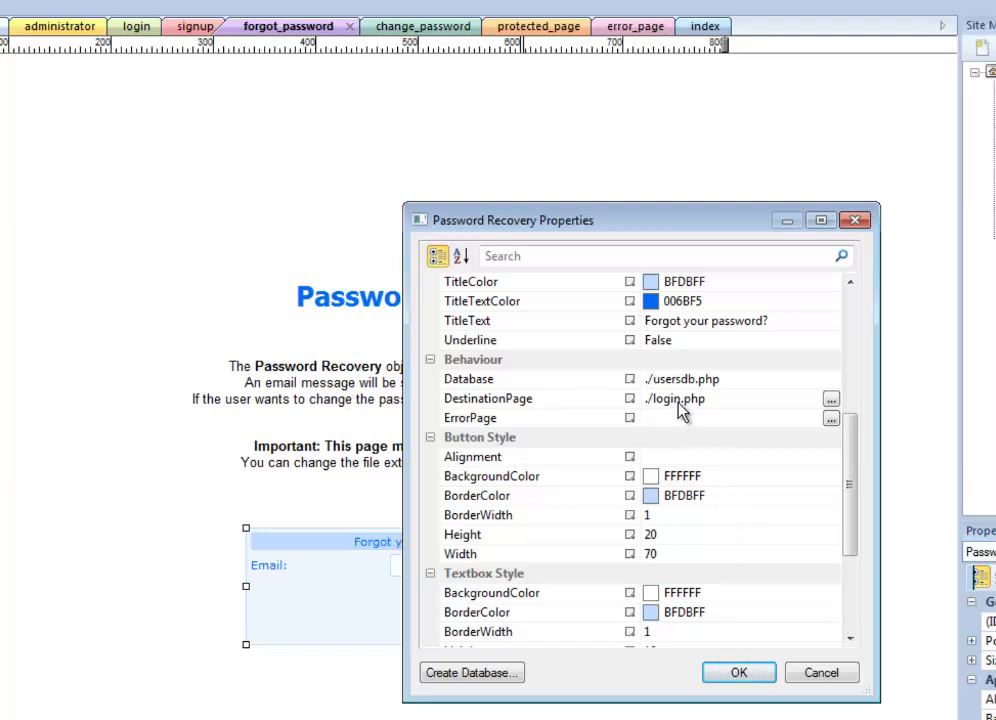
{"action": "left_click", "coordinate": [821, 678]}
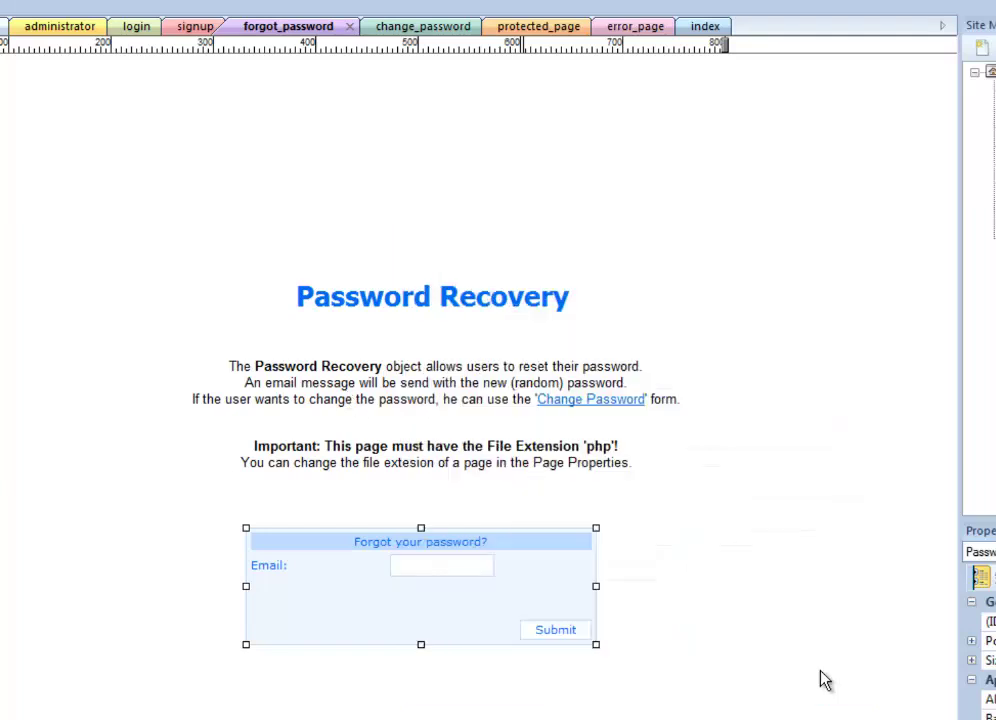
On the change_password page, review the Change Password object's appearance, Behaviour and style properties.
{"action": "left_click", "coordinate": [397, 35]}
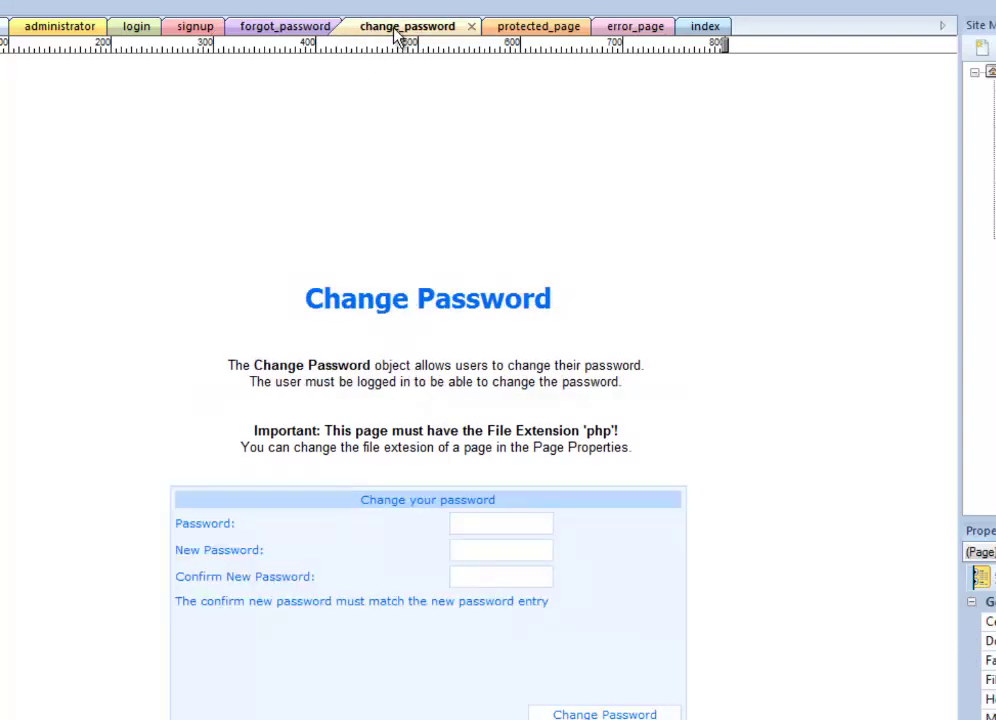
{"action": "double_click", "coordinate": [647, 549]}
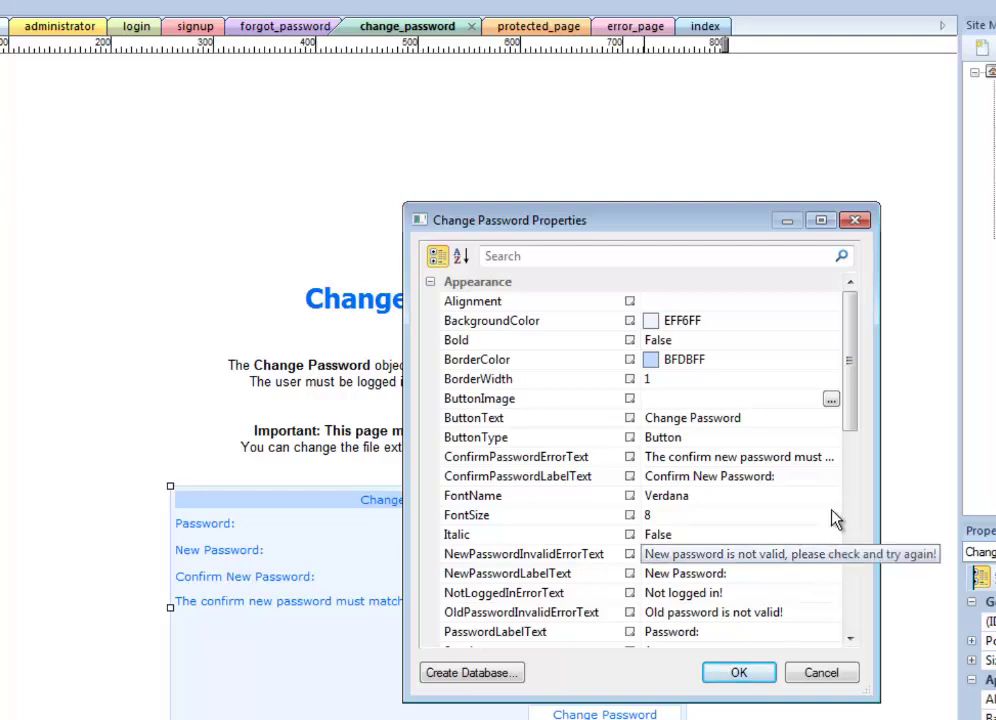
{"action": "left_click_drag", "start_coordinate": [849, 373], "coordinate": [853, 527]}
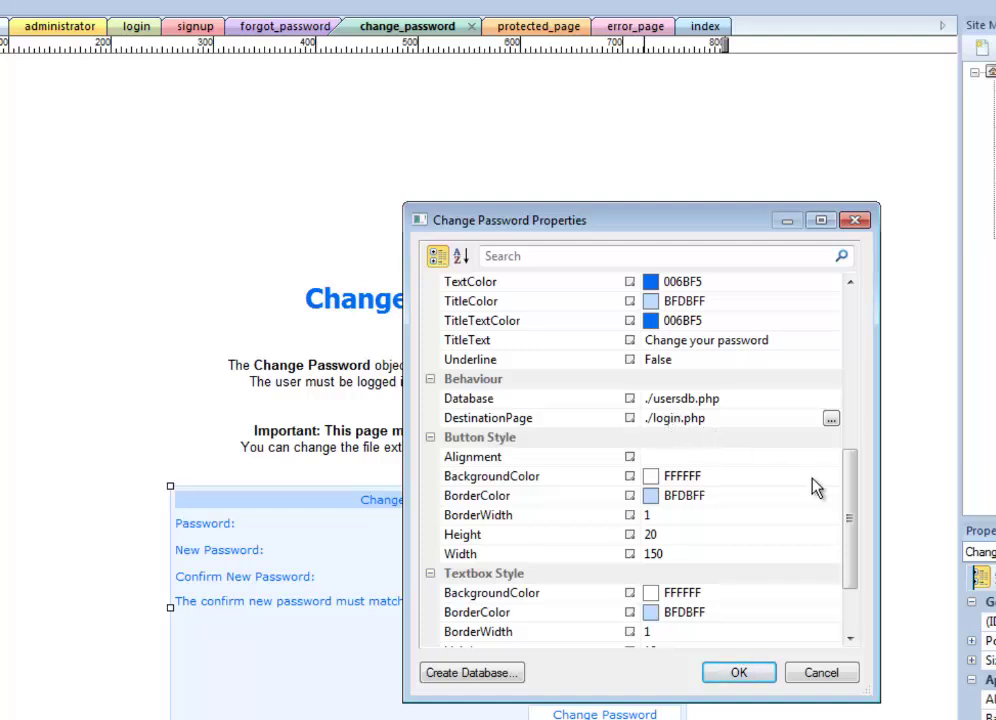
{"action": "left_click_drag", "start_coordinate": [856, 469], "coordinate": [860, 570]}
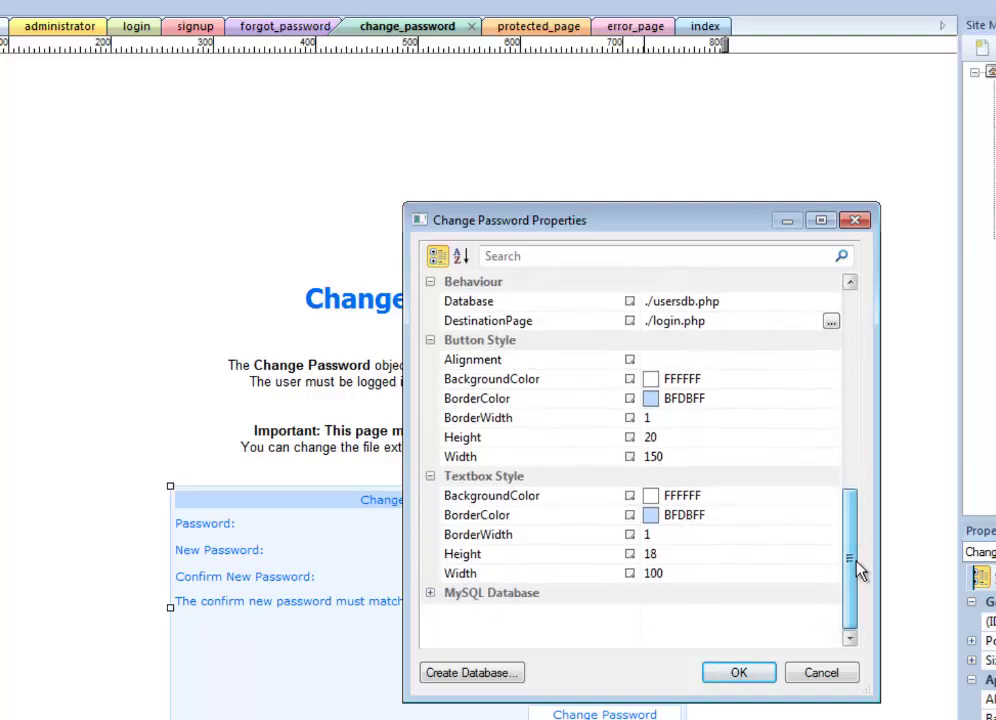
{"action": "left_click", "coordinate": [762, 673]}
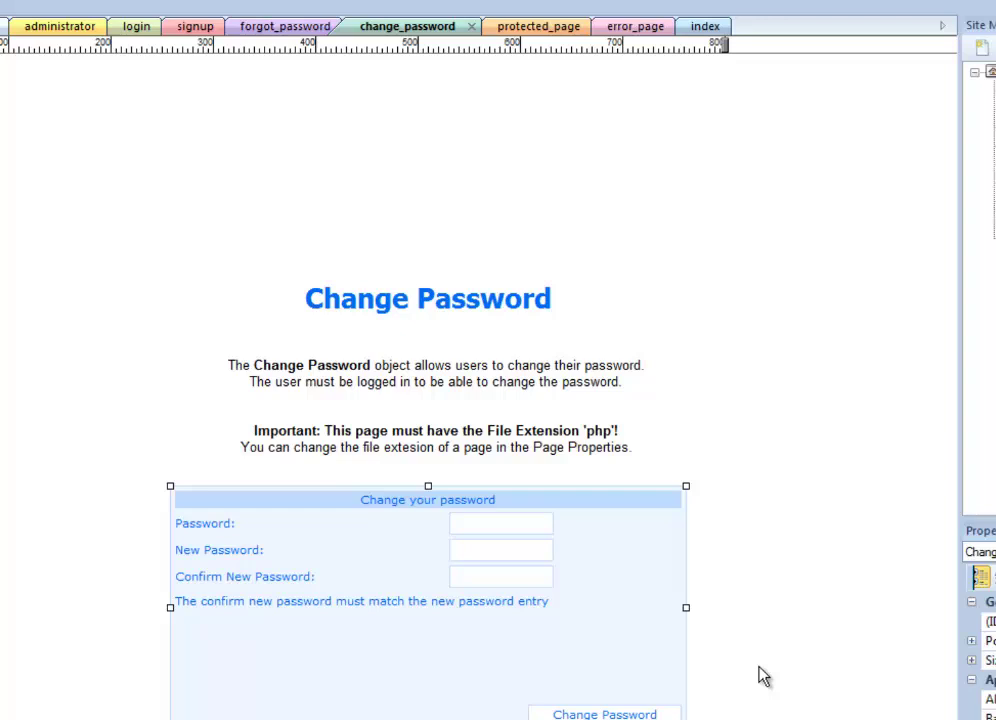
On the protected_page, open the welcome text's Login Name properties and compare them with the text on the page.
{"action": "left_click", "coordinate": [553, 27]}
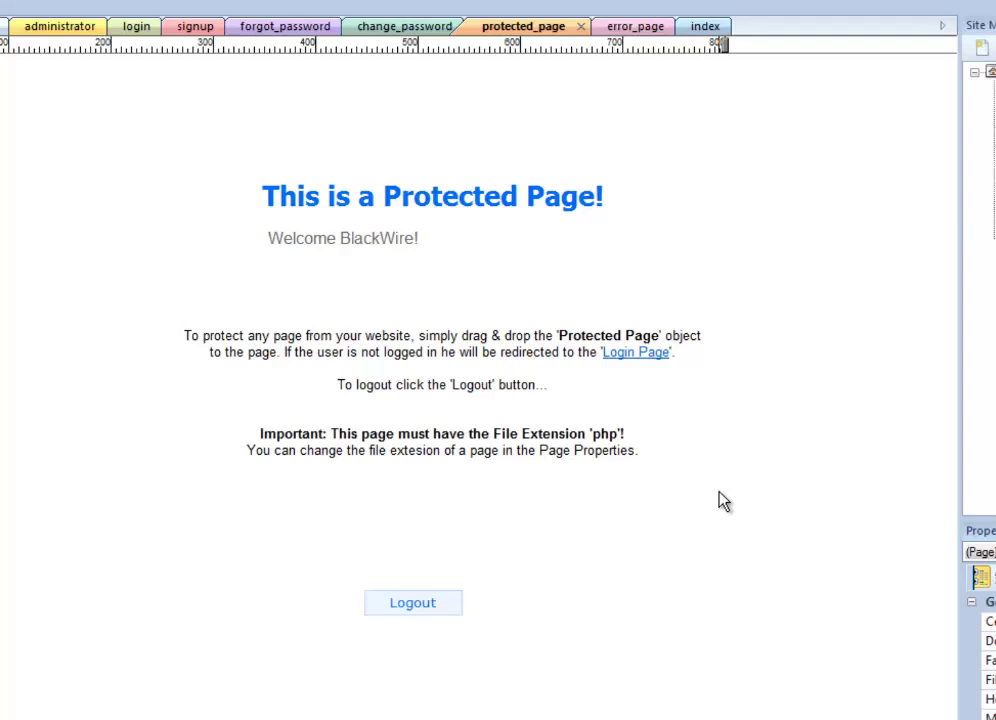
{"action": "left_click", "coordinate": [361, 243]}
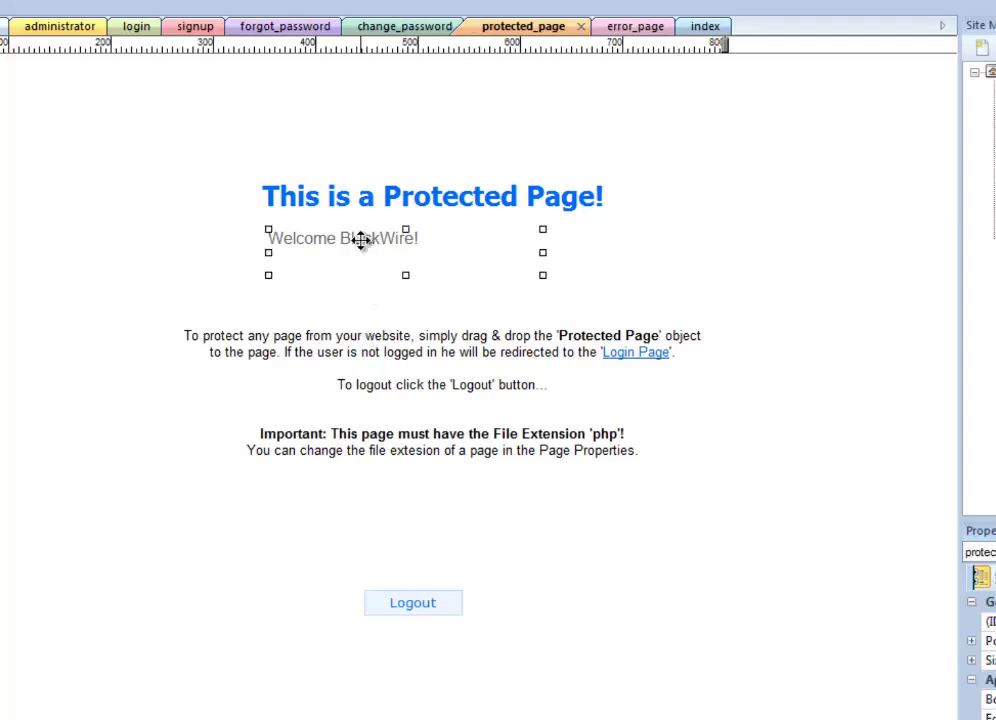
{"action": "double_click", "coordinate": [429, 249]}
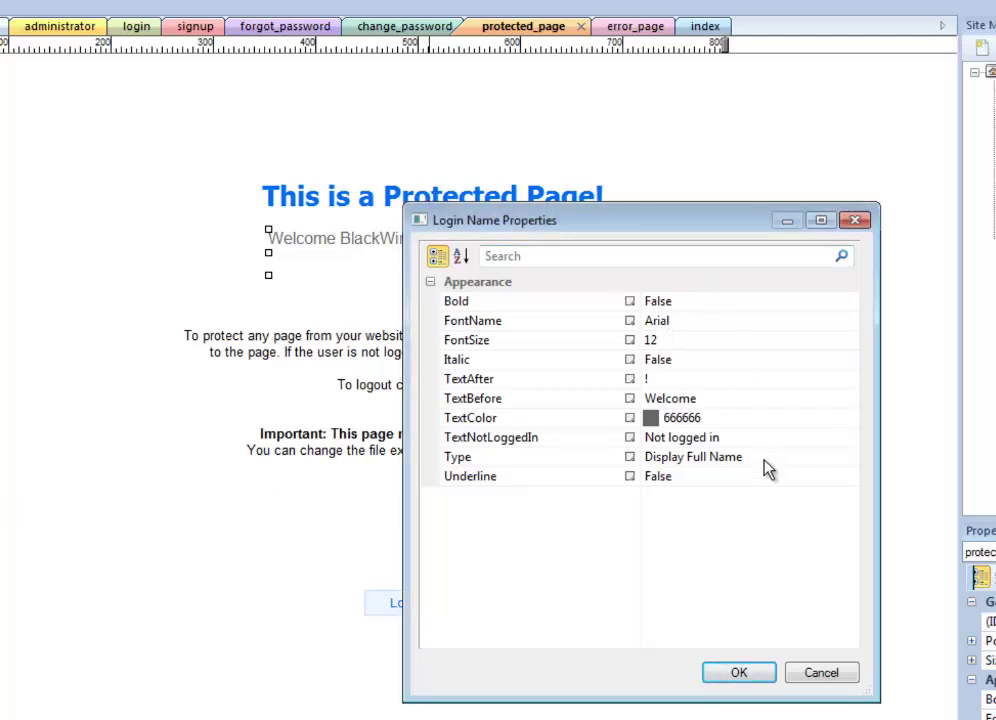
{"action": "left_click_drag", "start_coordinate": [577, 228], "coordinate": [518, 324]}
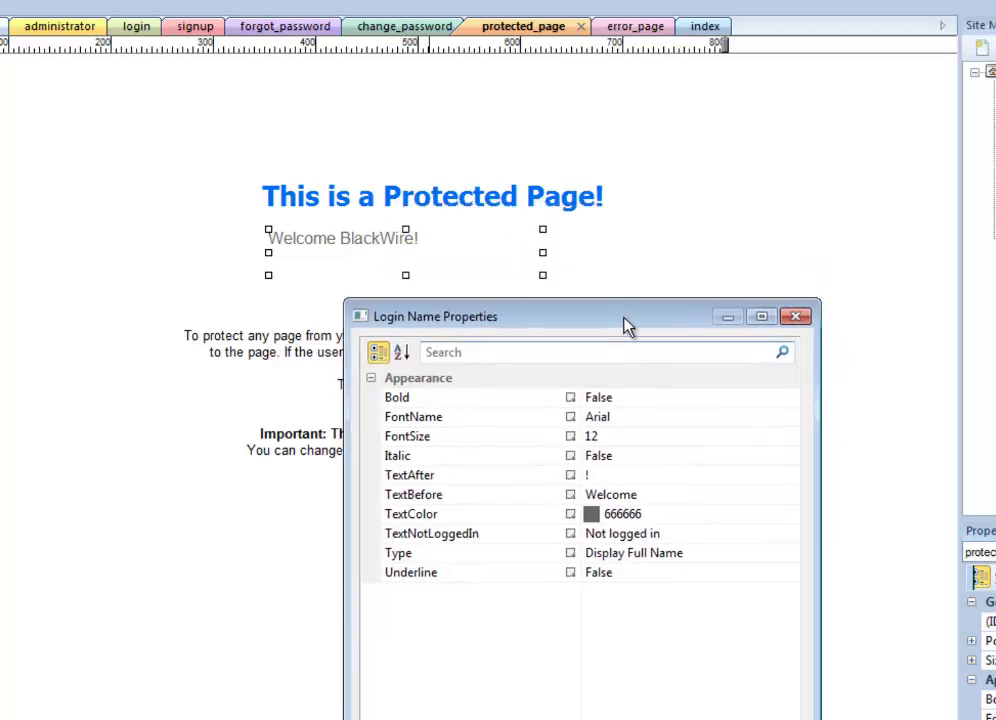
{"action": "left_click_drag", "start_coordinate": [626, 324], "coordinate": [707, 213]}
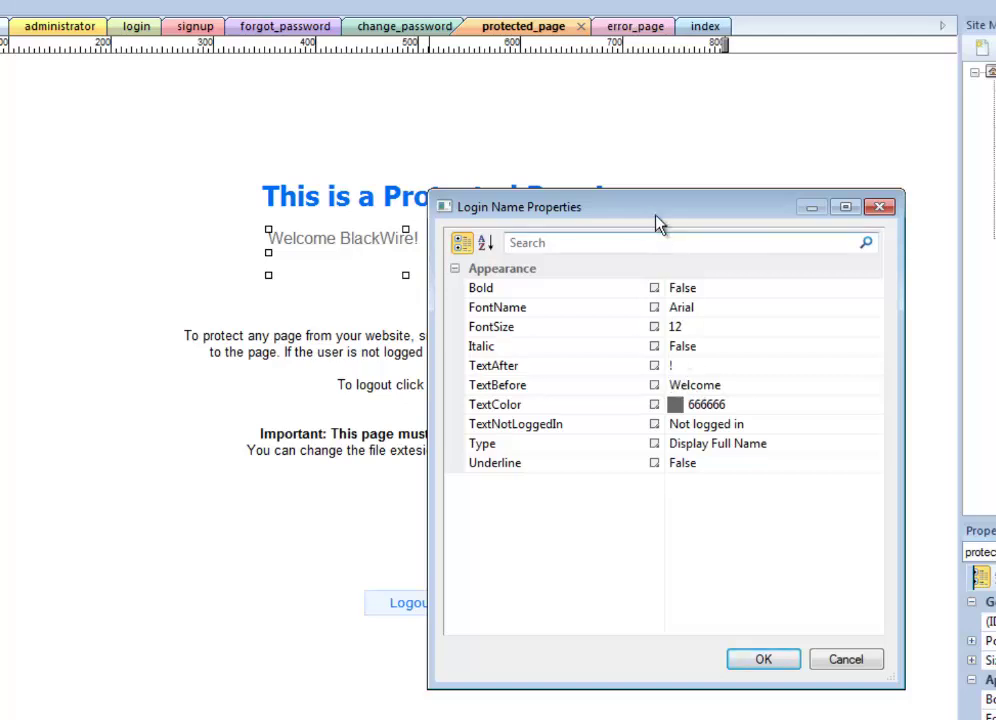
{"action": "left_click_drag", "start_coordinate": [655, 212], "coordinate": [422, 293]}
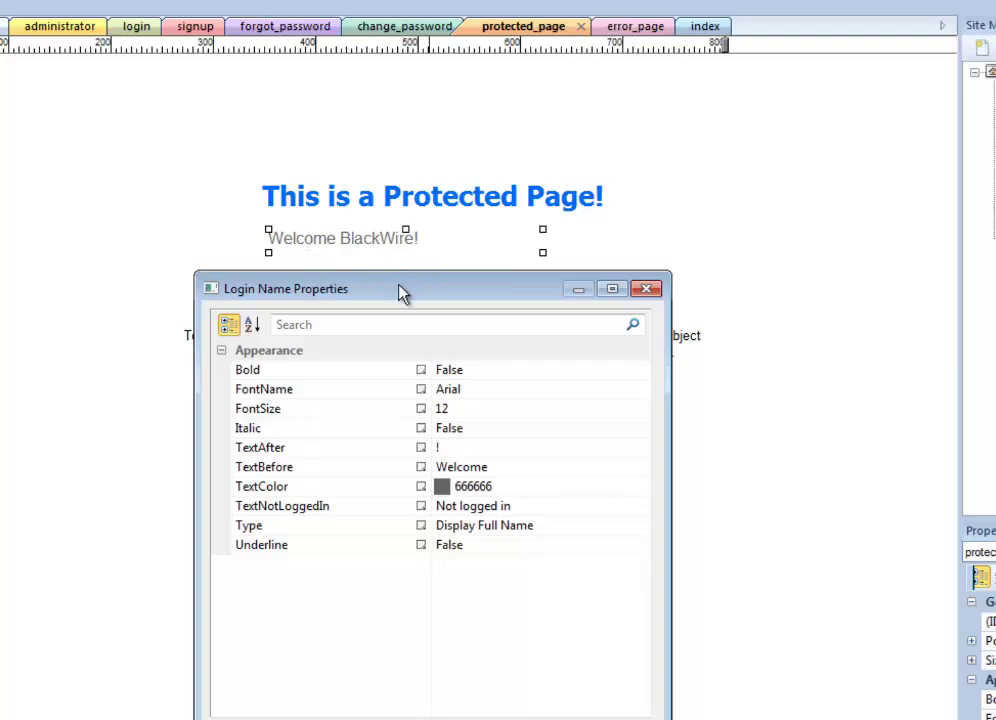
{"action": "left_click_drag", "start_coordinate": [400, 292], "coordinate": [650, 163]}
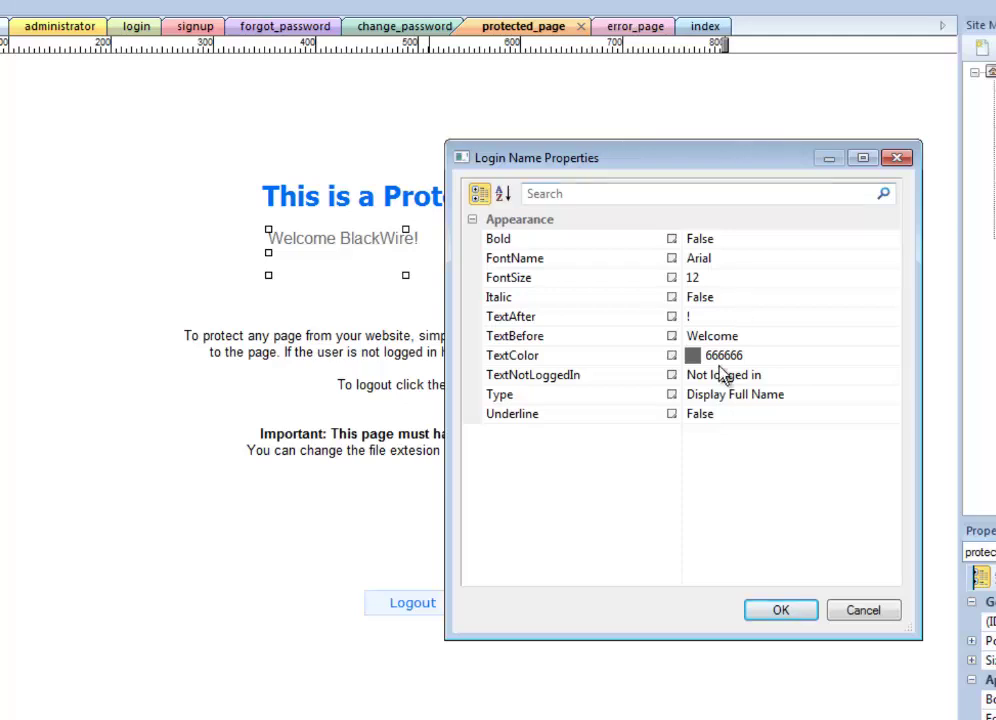
Try Display User Name as the Login Name object's Type, restore Display Full Name and accept the properties.
{"action": "left_click", "coordinate": [847, 394]}
{"action": "left_click", "coordinate": [890, 397]}
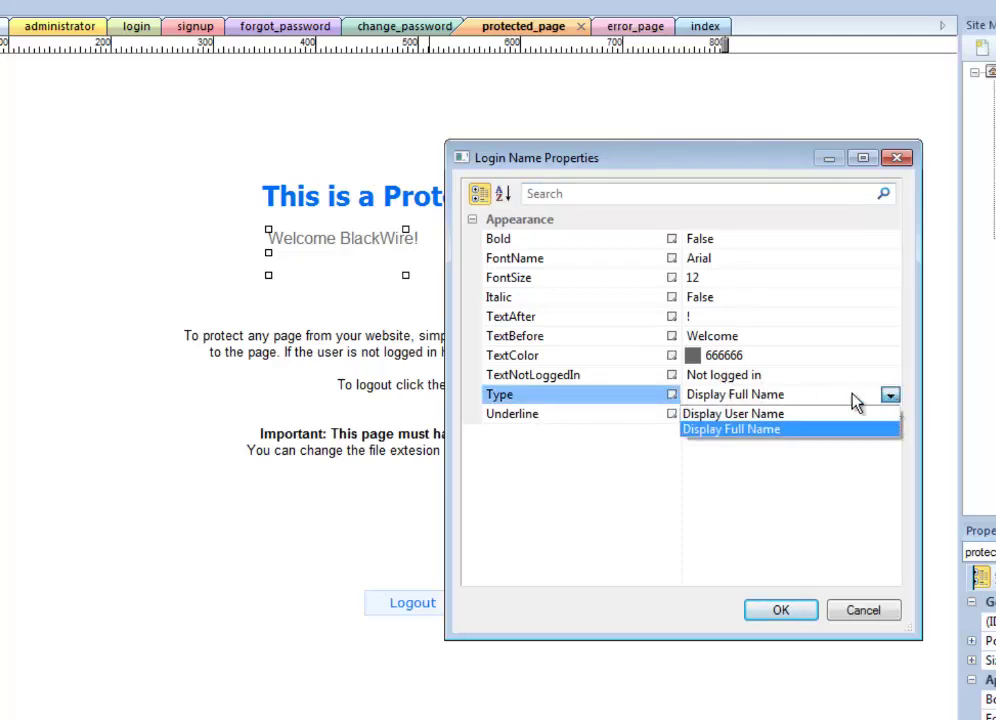
{"action": "left_click", "coordinate": [724, 414]}
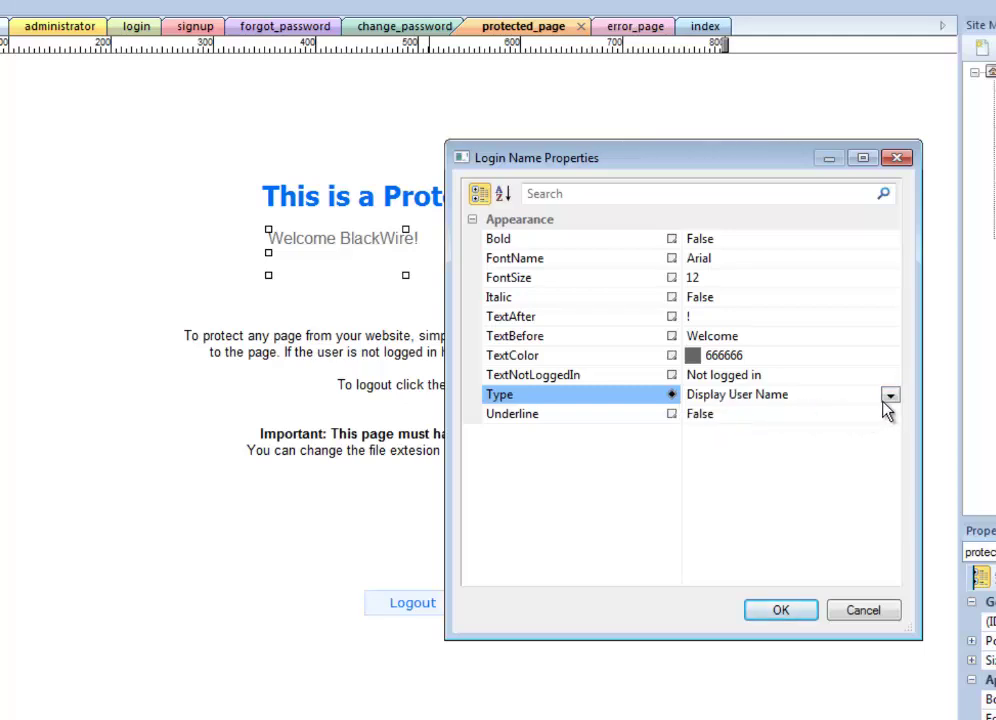
{"action": "left_click", "coordinate": [890, 396]}
{"action": "left_click", "coordinate": [737, 430]}
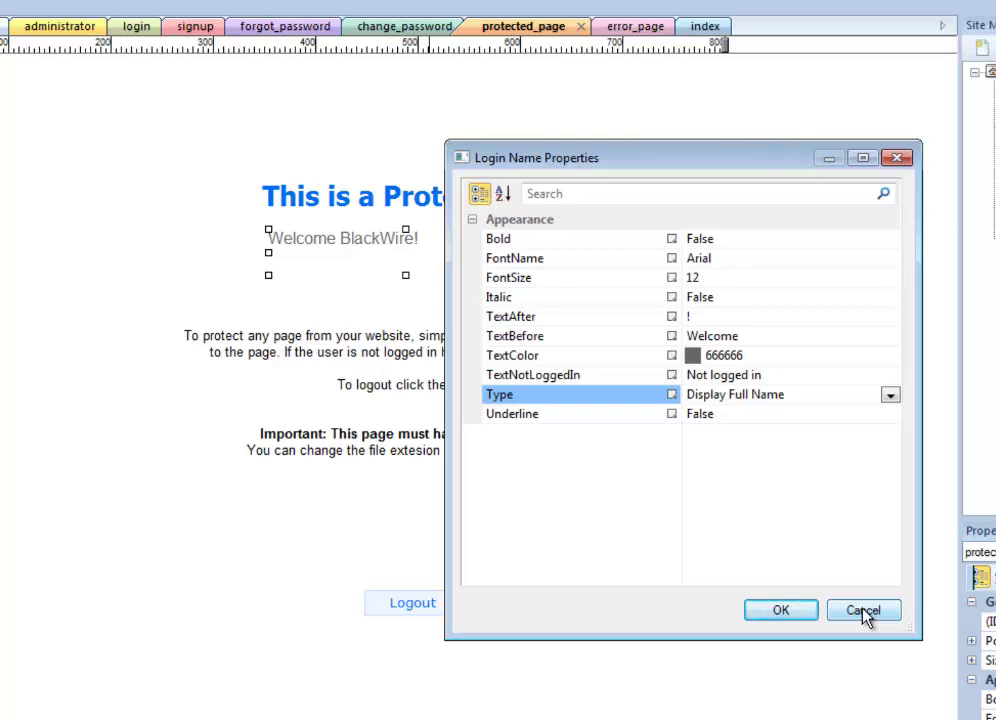
{"action": "left_click", "coordinate": [786, 611]}
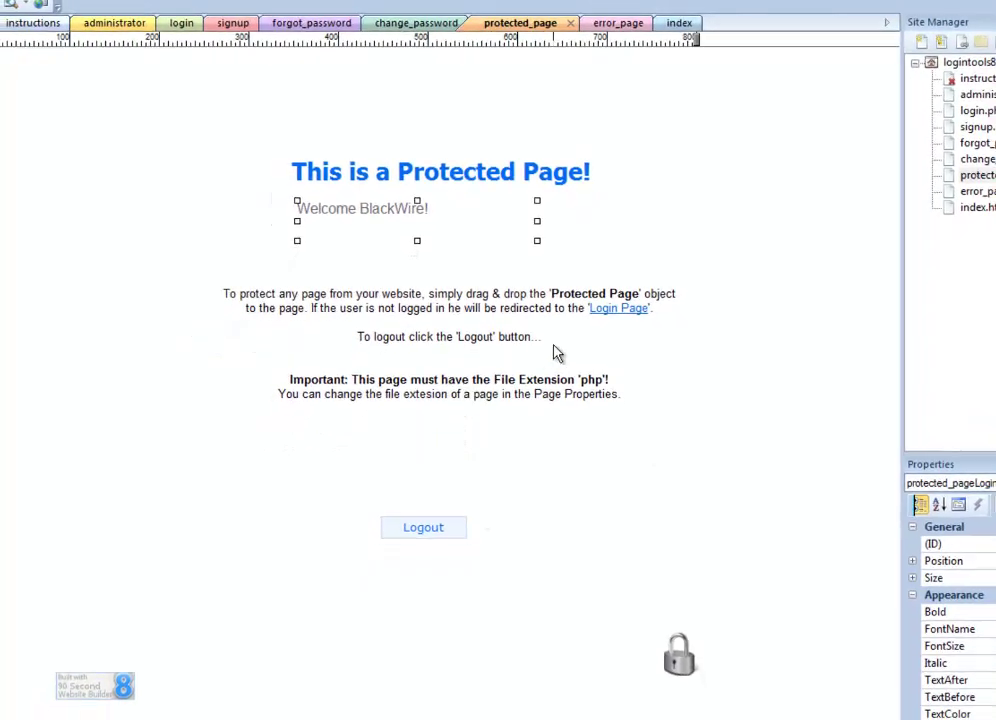
Check the AccessDeniedPage and AllowUsers properties of the padlock Protected Page object, leaving them as they are.
{"action": "left_click", "coordinate": [680, 655]}
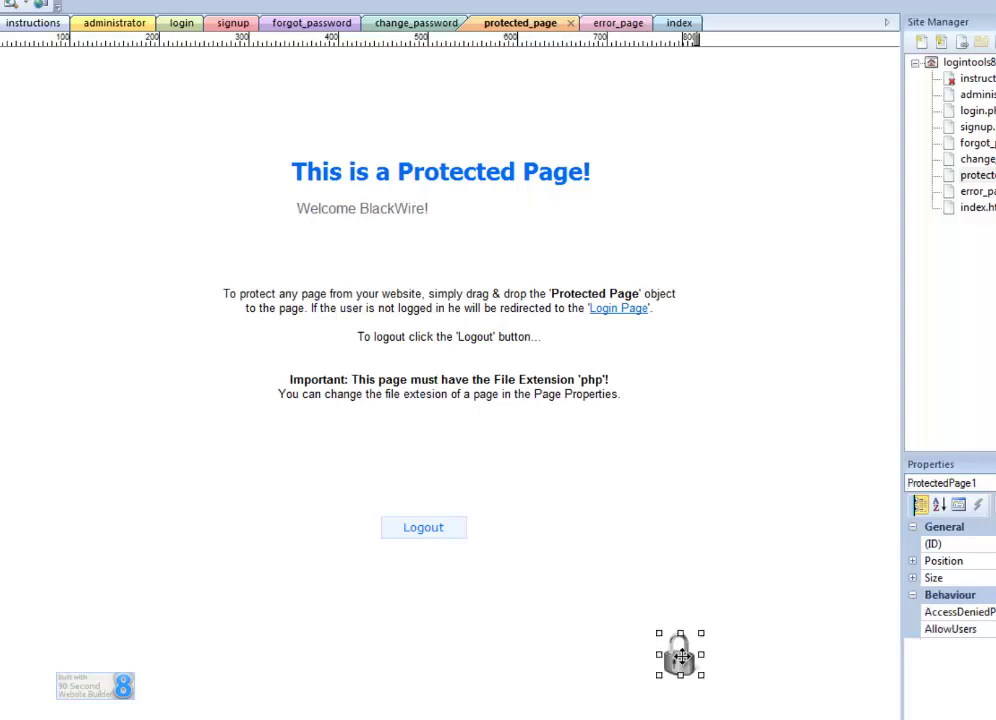
{"action": "double_click", "coordinate": [680, 655]}
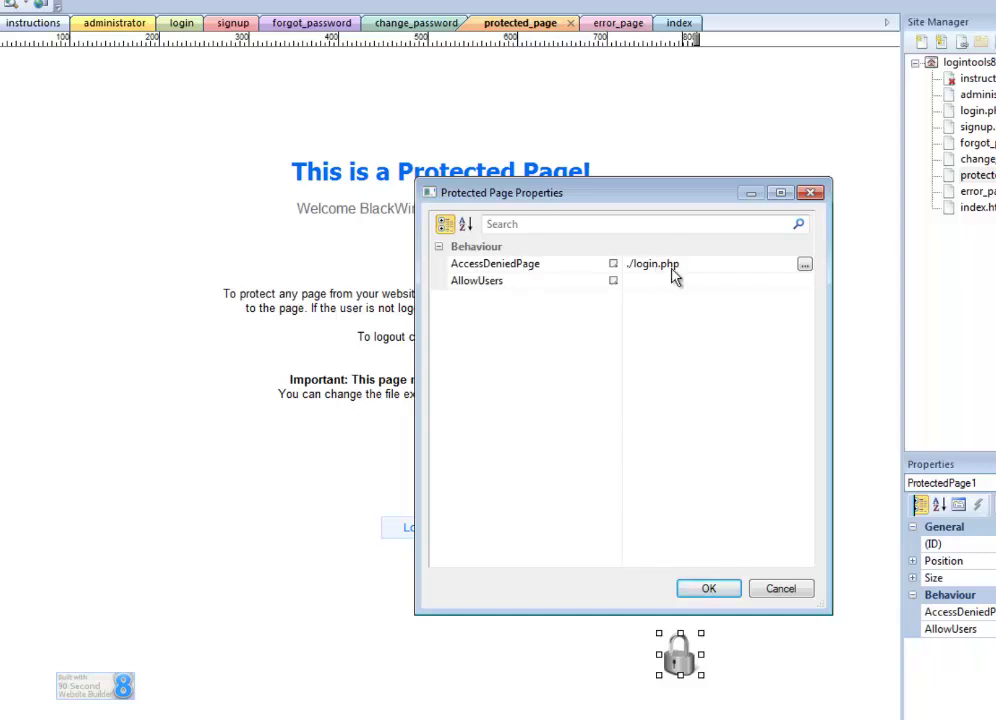
{"action": "left_click", "coordinate": [785, 590]}
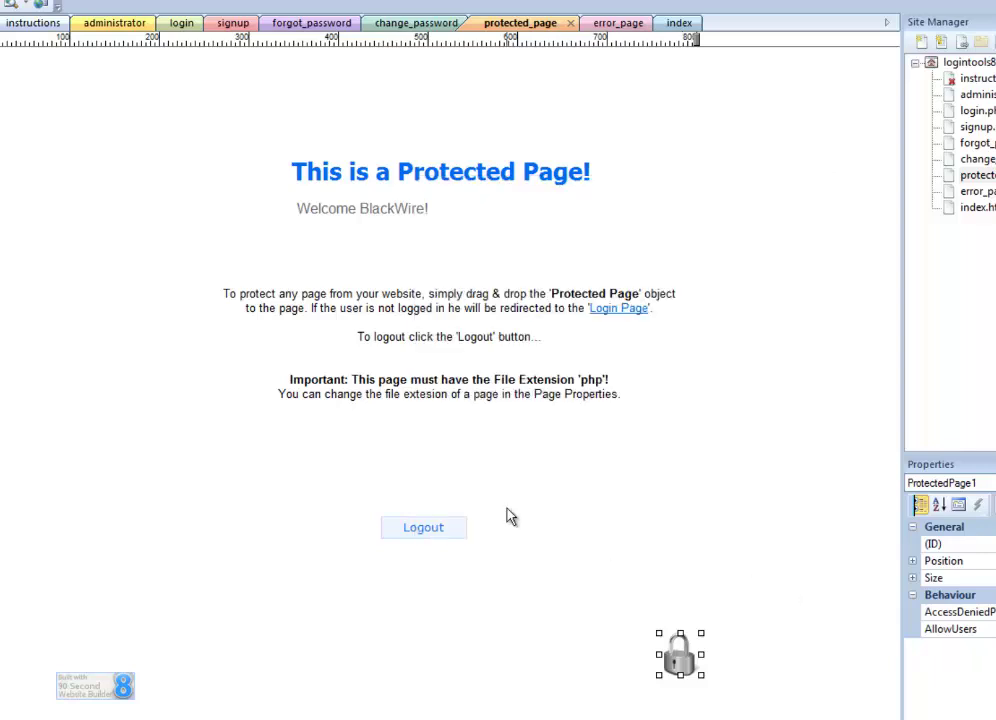
{"action": "left_click", "coordinate": [507, 516]}
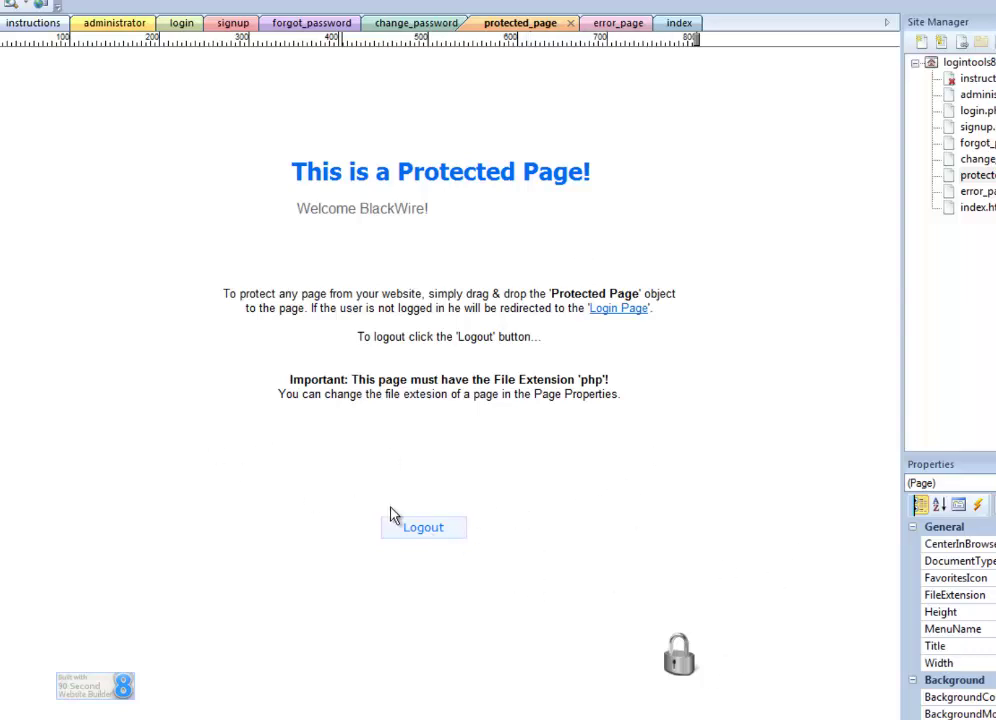
View the contents of the error_page and index pages, including their links to the login page.
{"action": "left_click", "coordinate": [611, 24]}
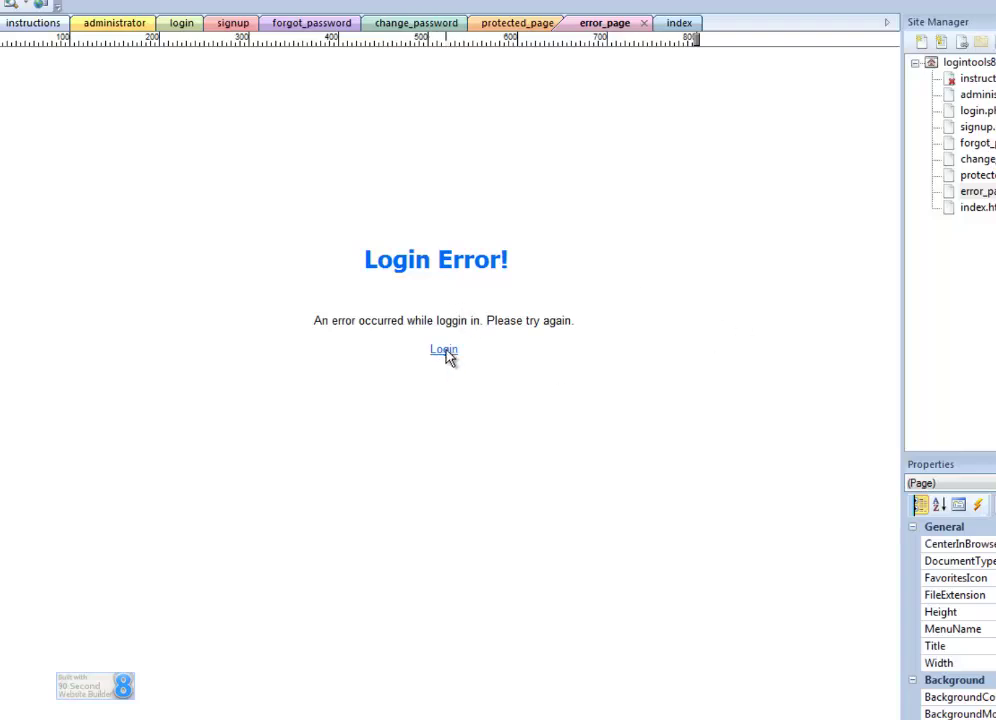
{"action": "left_click", "coordinate": [679, 24]}
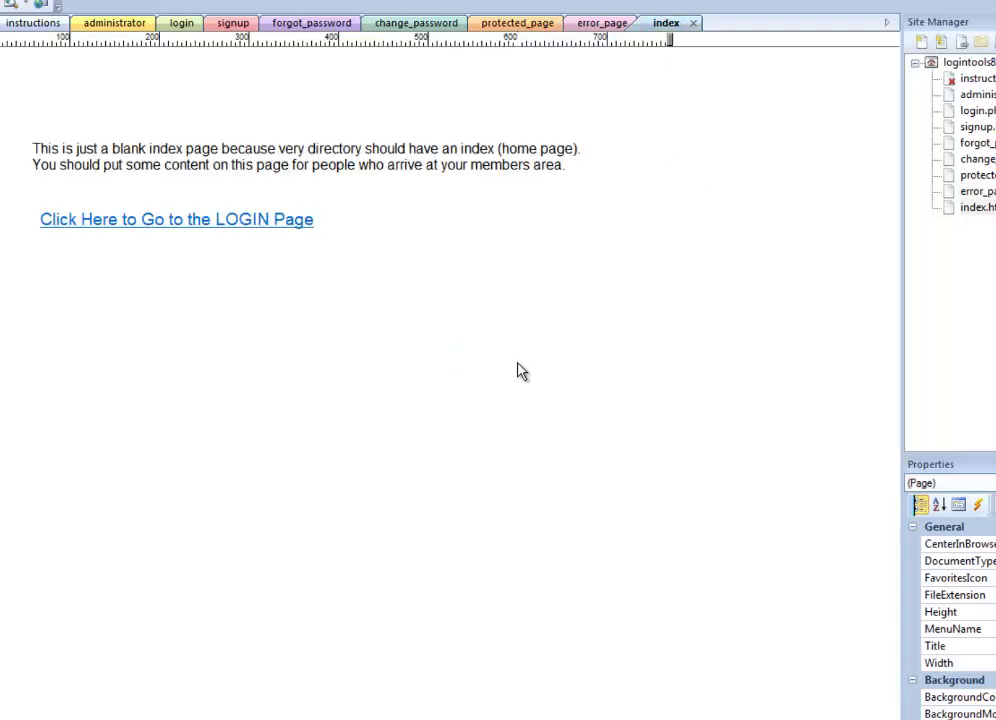